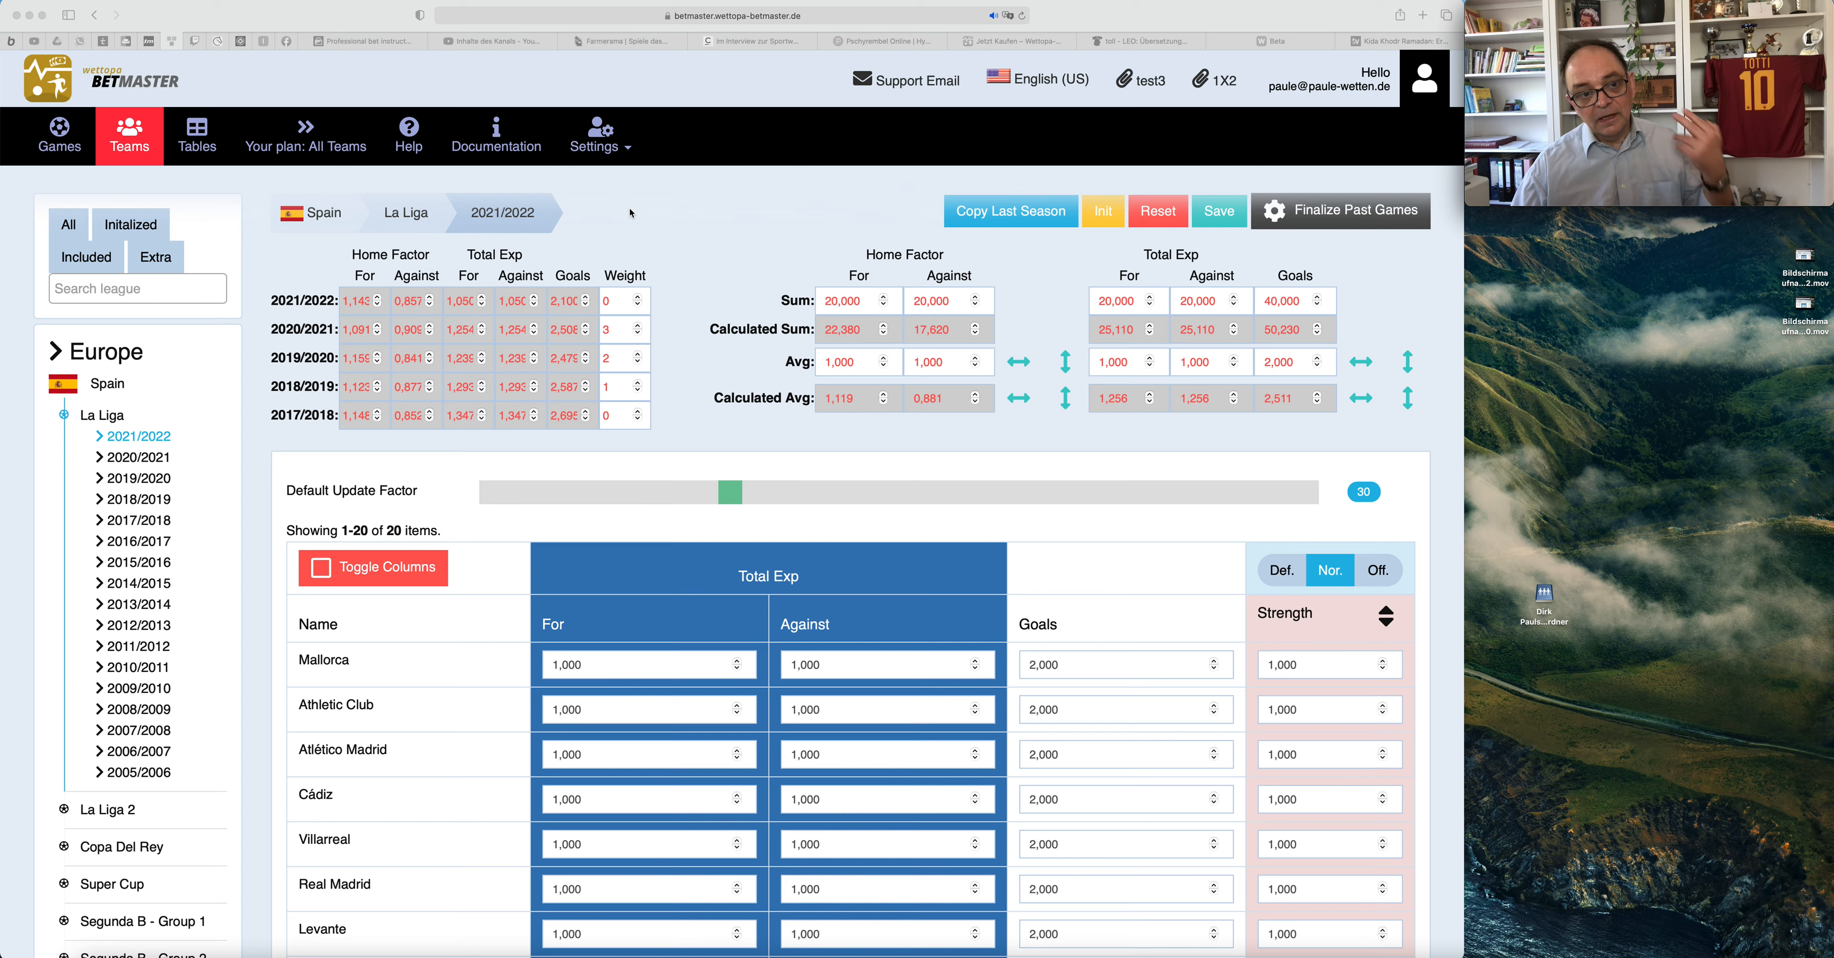
Set the season weights to 4, 3, 2 and 1 for 2020/2021 back to 2017/2018, and initialize the team values
double_click(616, 329)
text(4)
key(Tab)
text(3)
text(2)
key(Tab)
text(1)
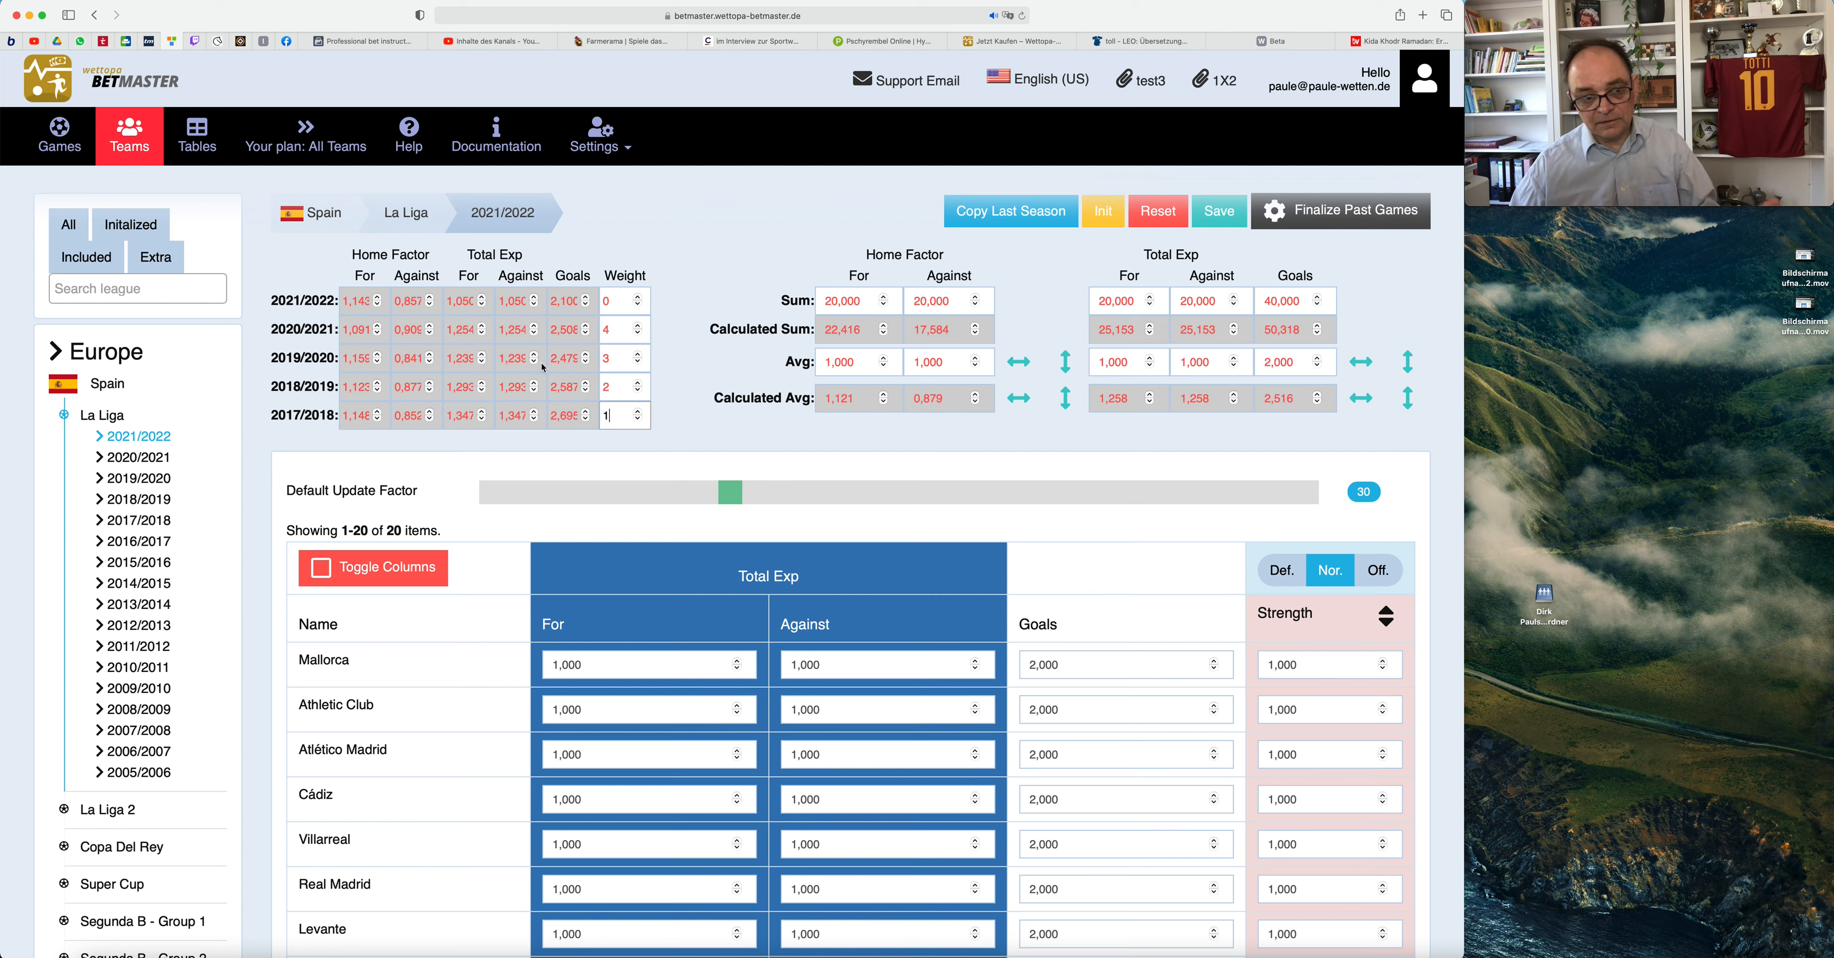
click(1106, 216)
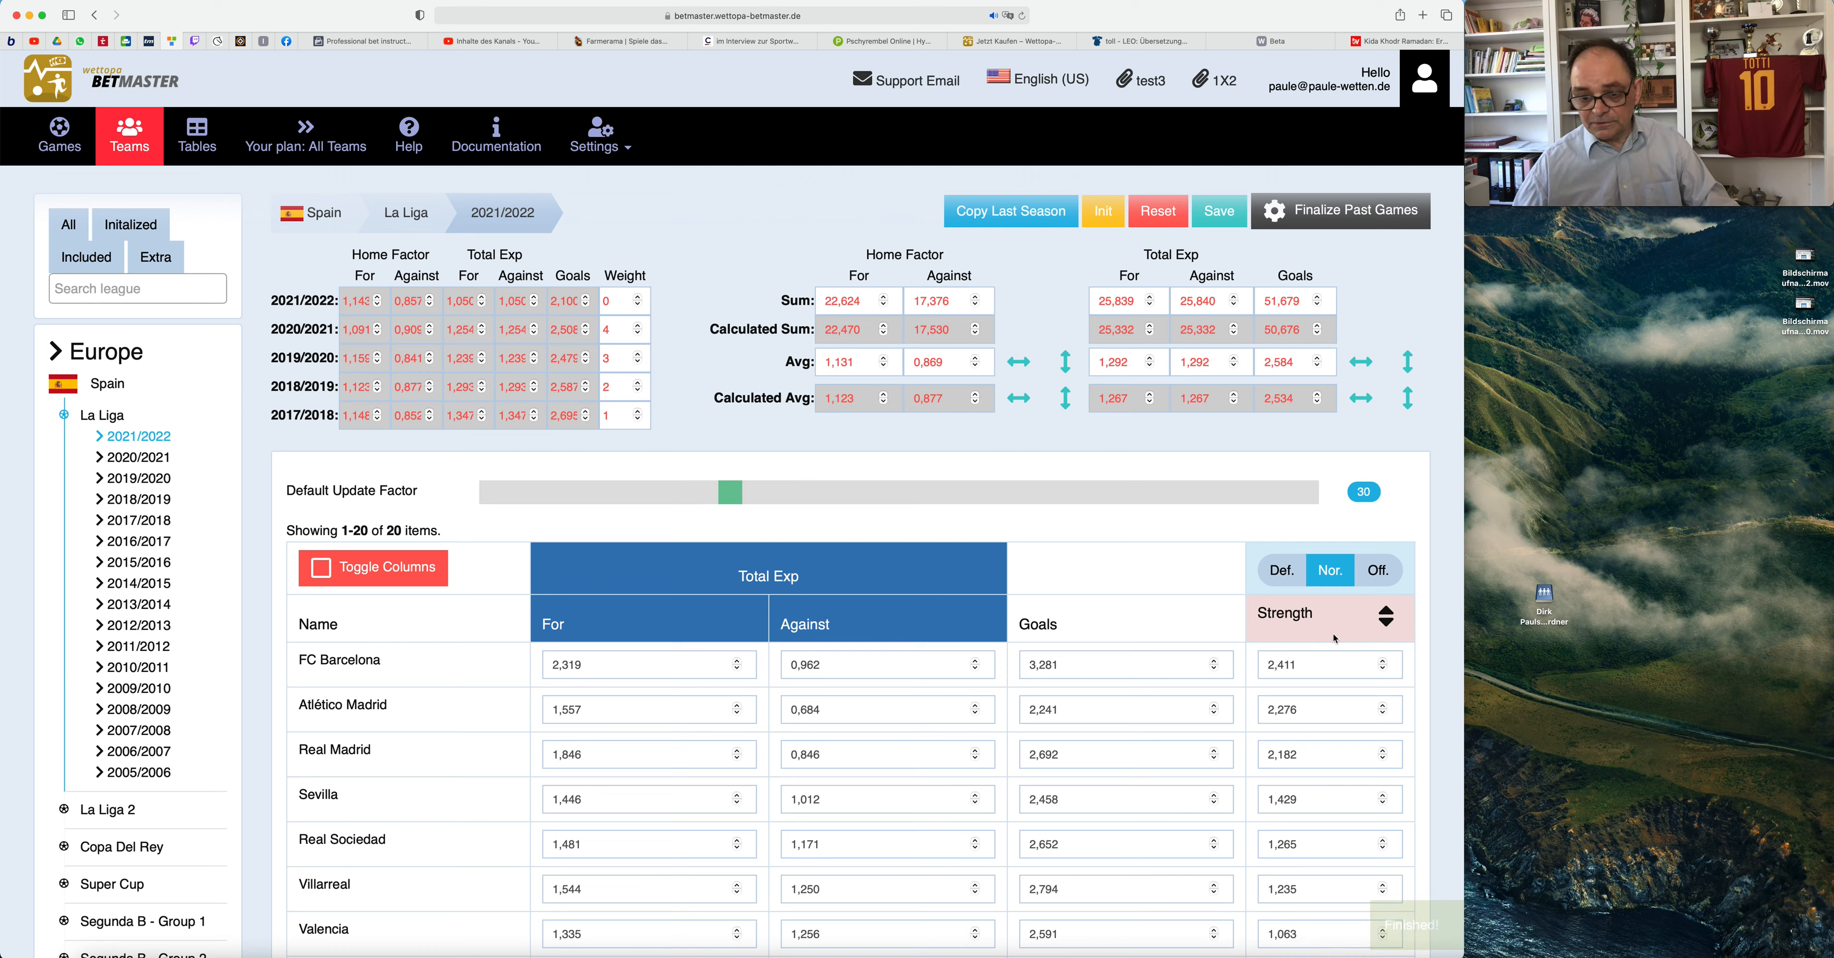
Examine the initialized expectation, goals and strength values of all La Liga teams from the strongest to the weakest
scroll(1309, 678, down, 2)
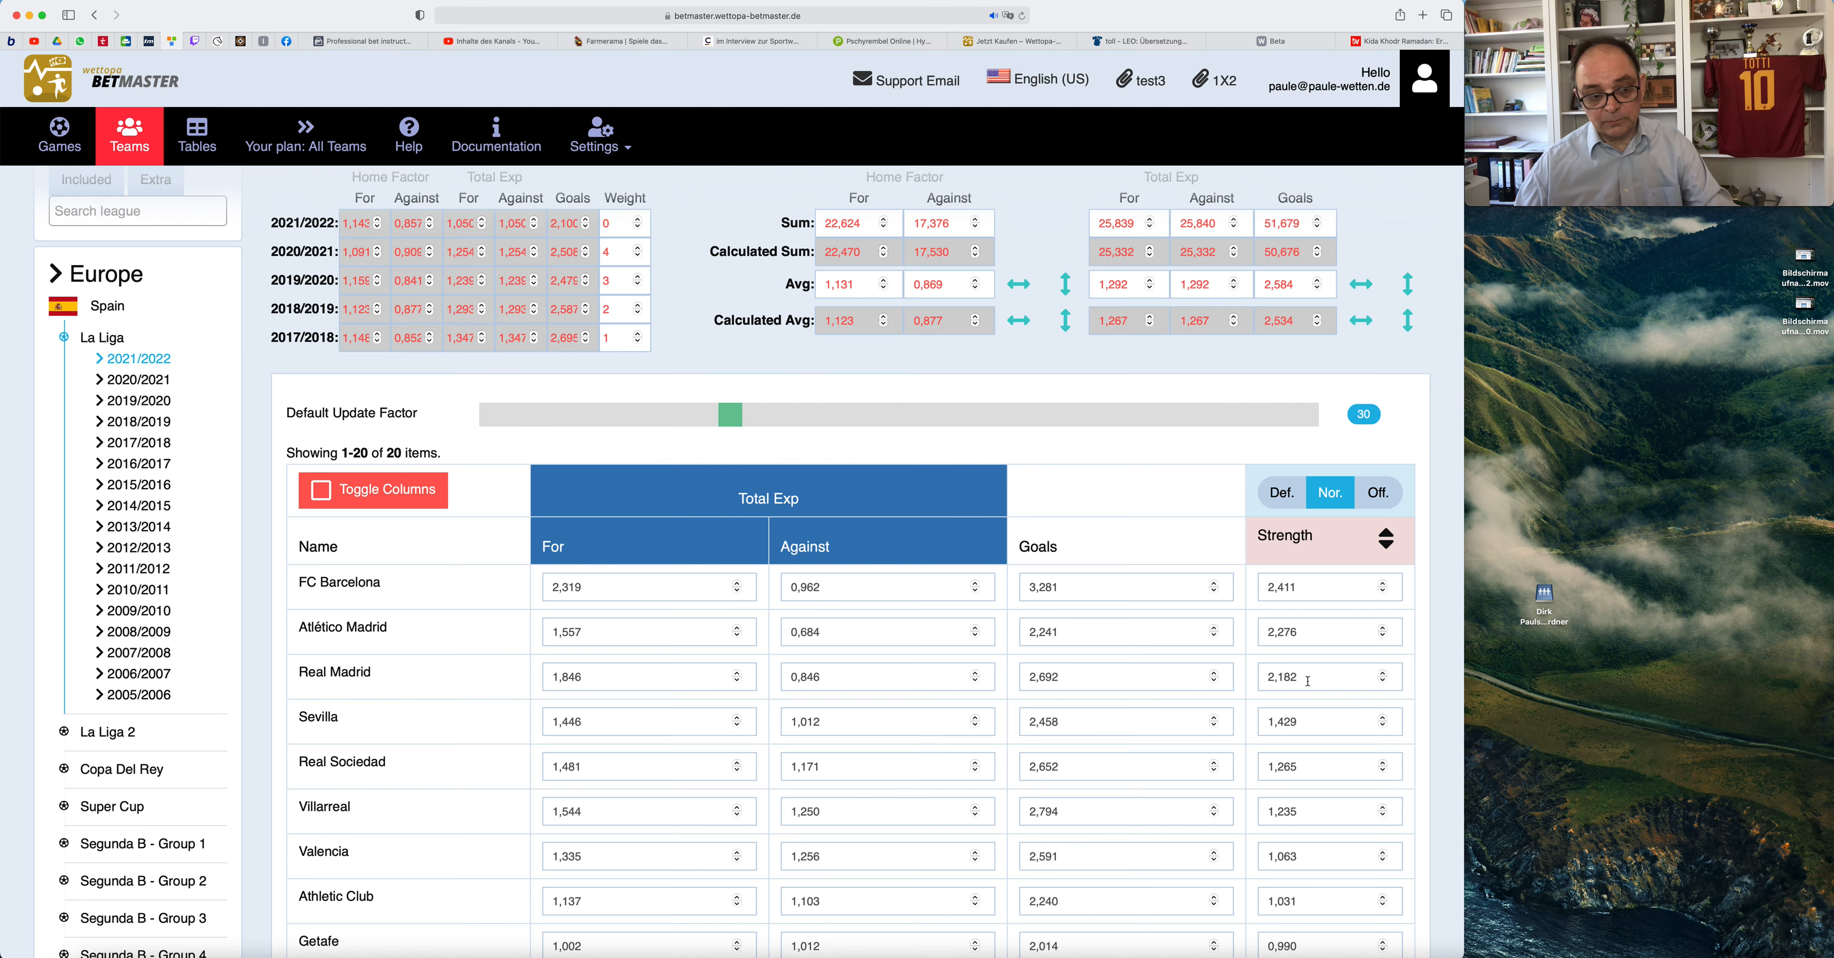
scroll(1308, 680, down, 1)
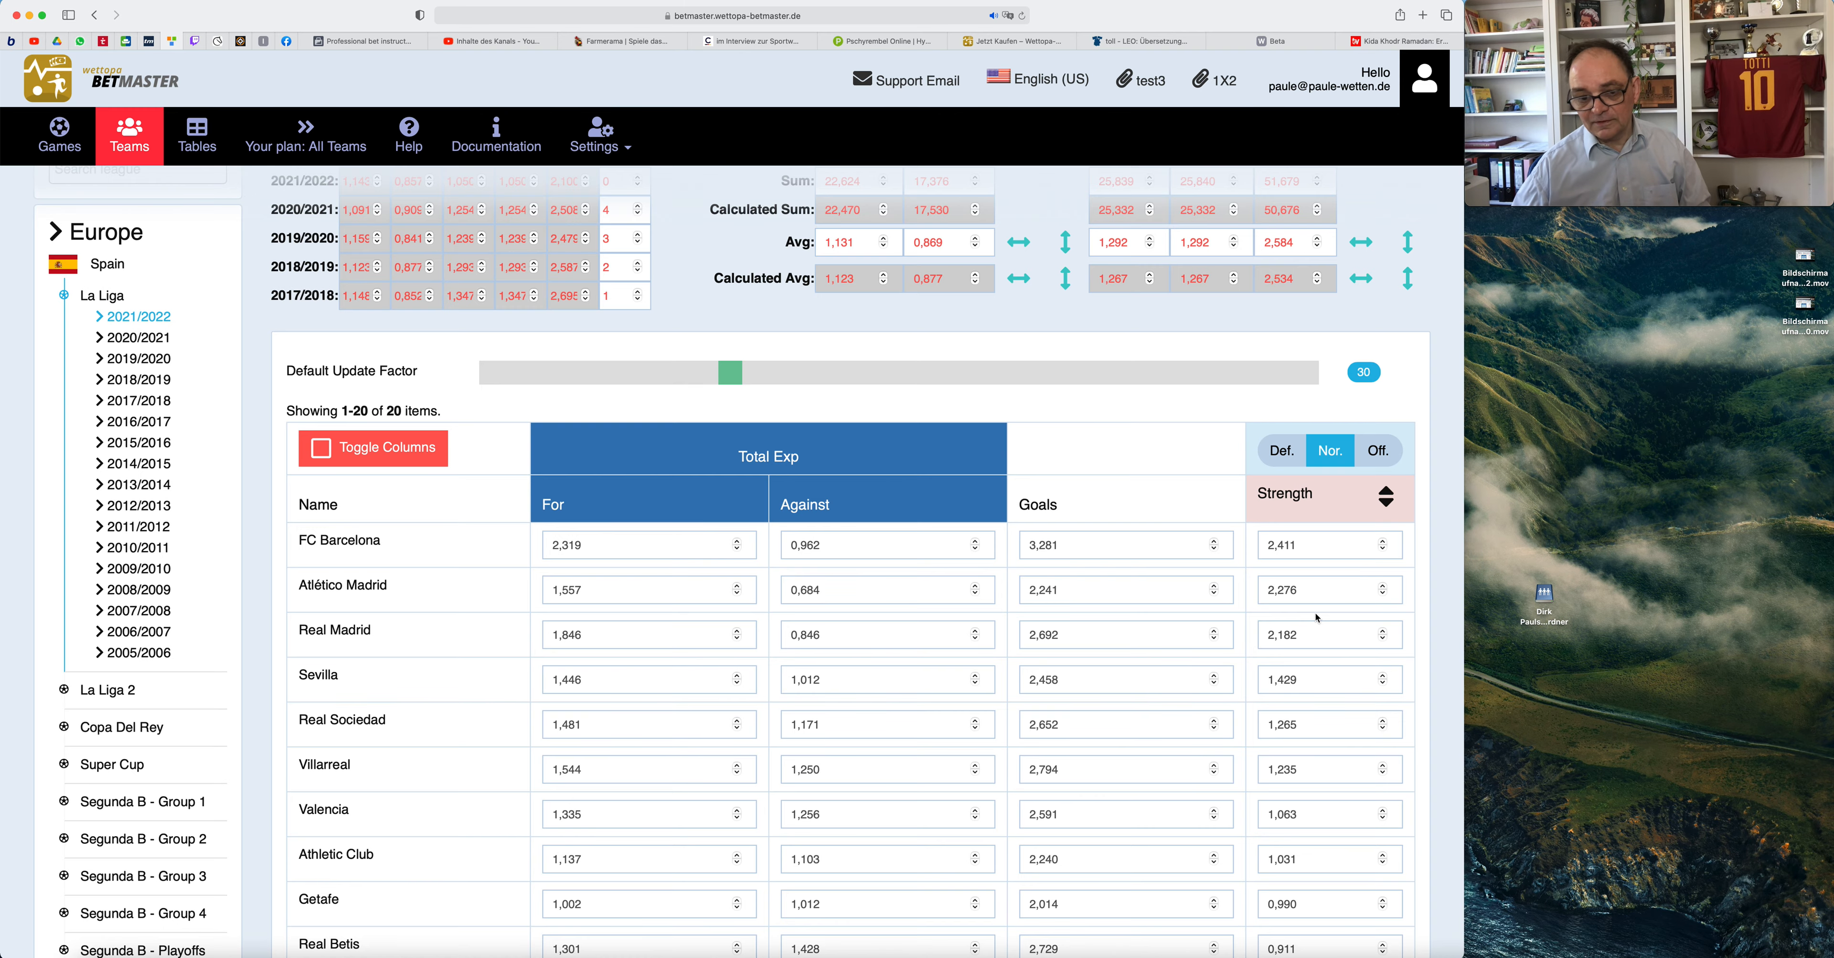
scroll(1315, 612, down, 3)
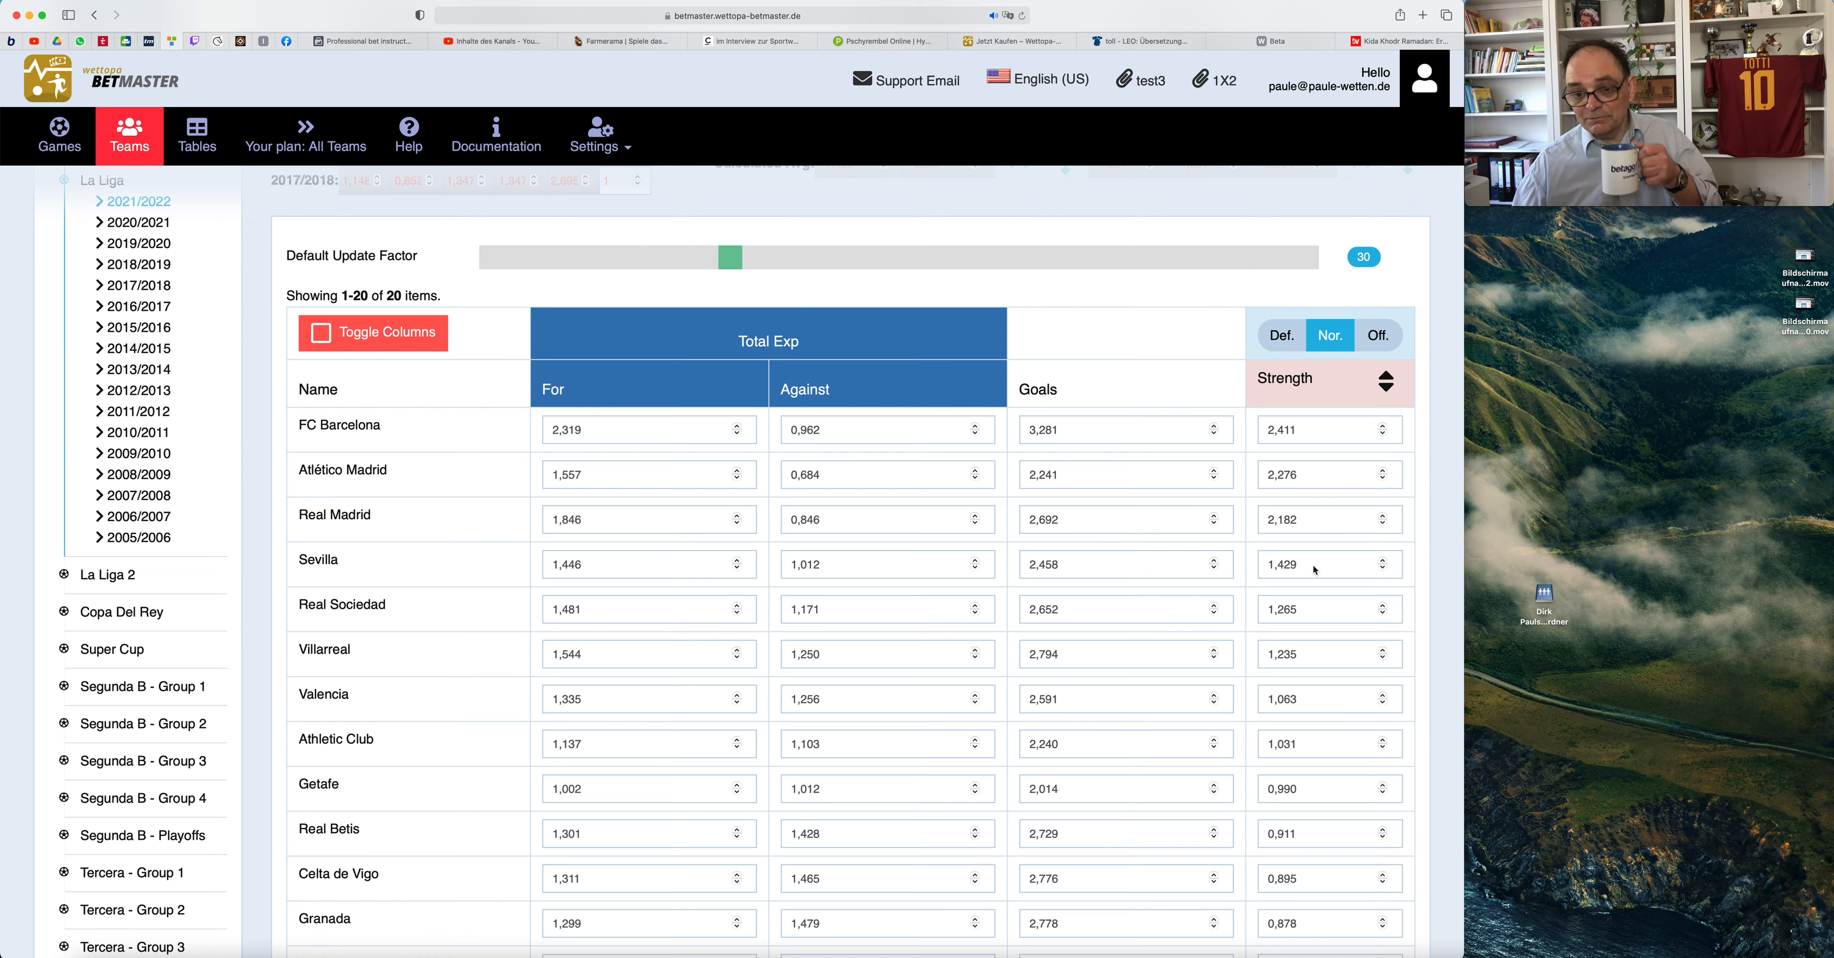
scroll(1313, 621, up, 5)
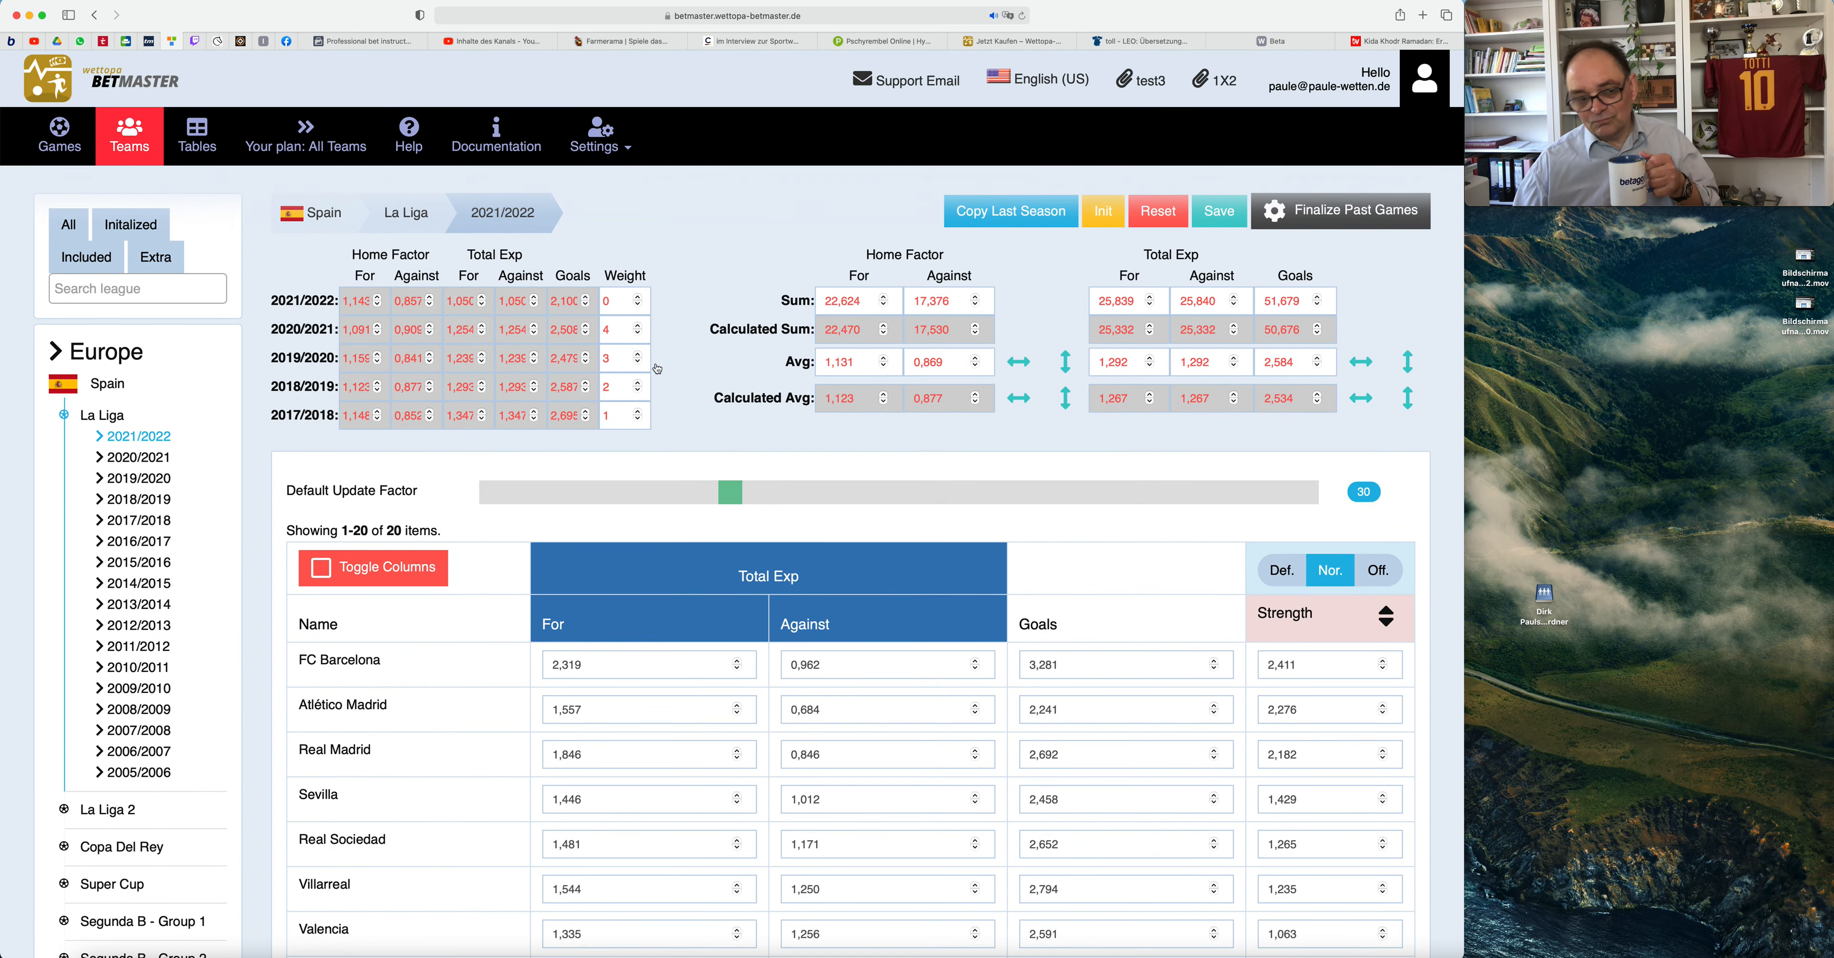
scroll(854, 435, down, 10)
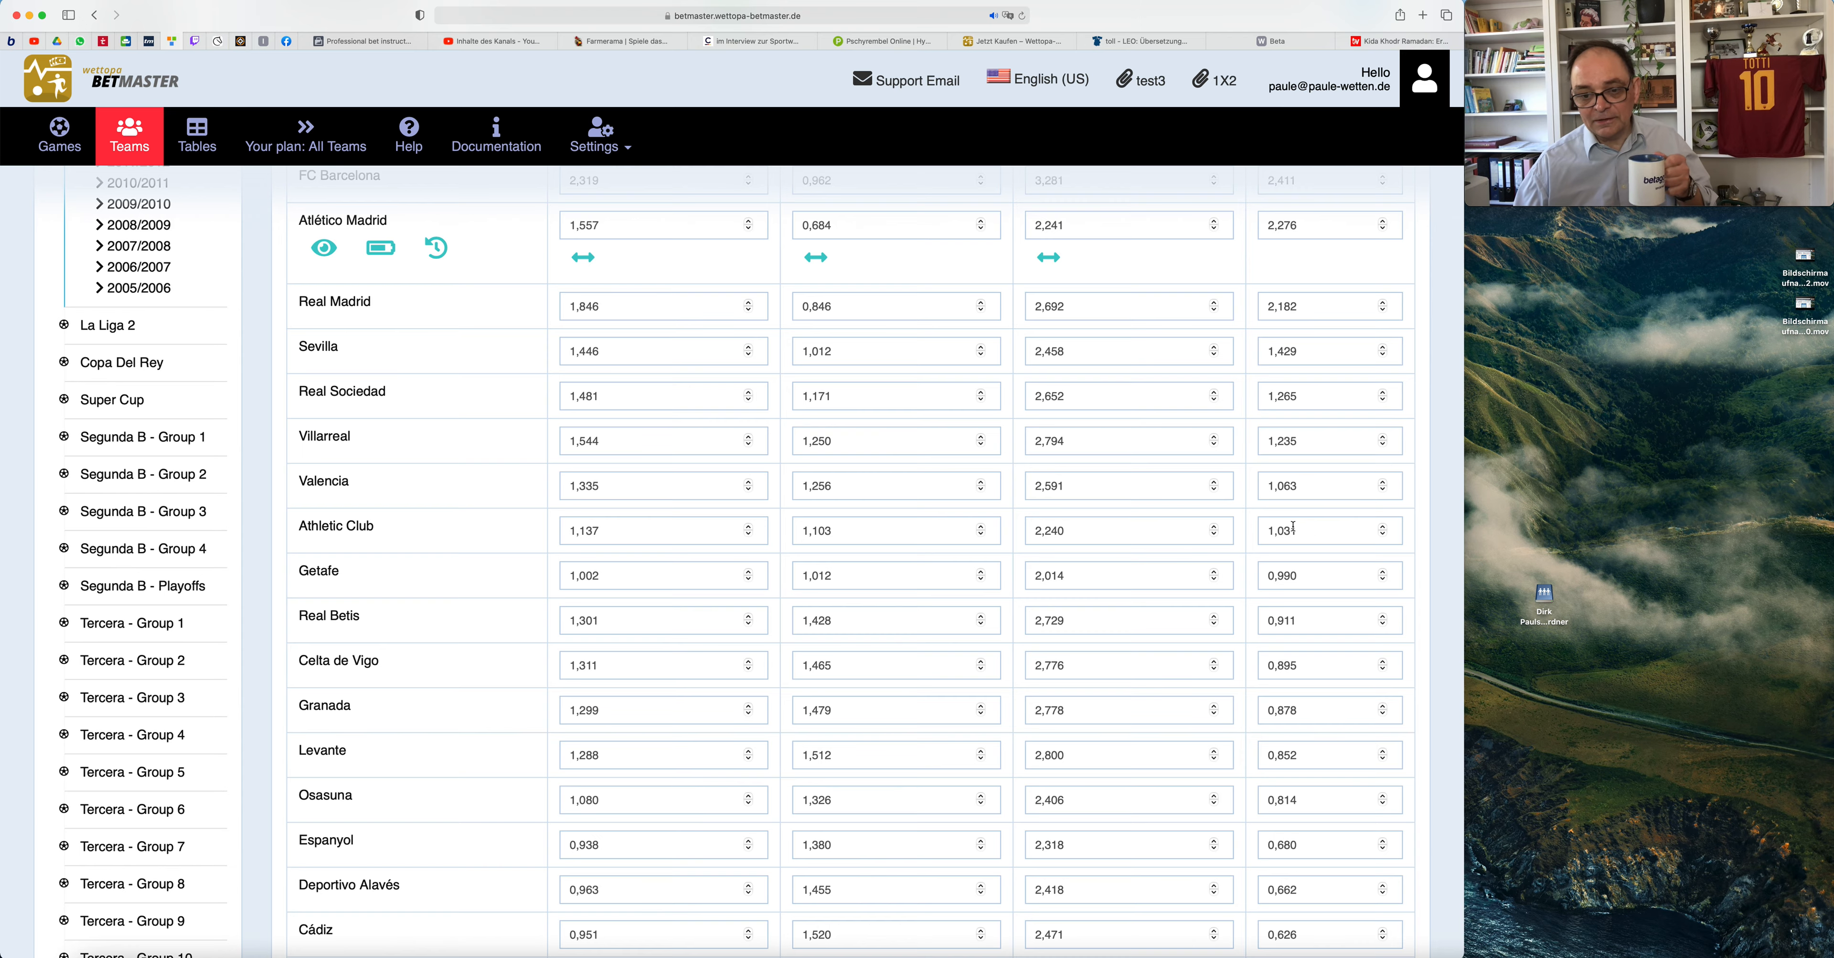
scroll(1299, 541, down, 5)
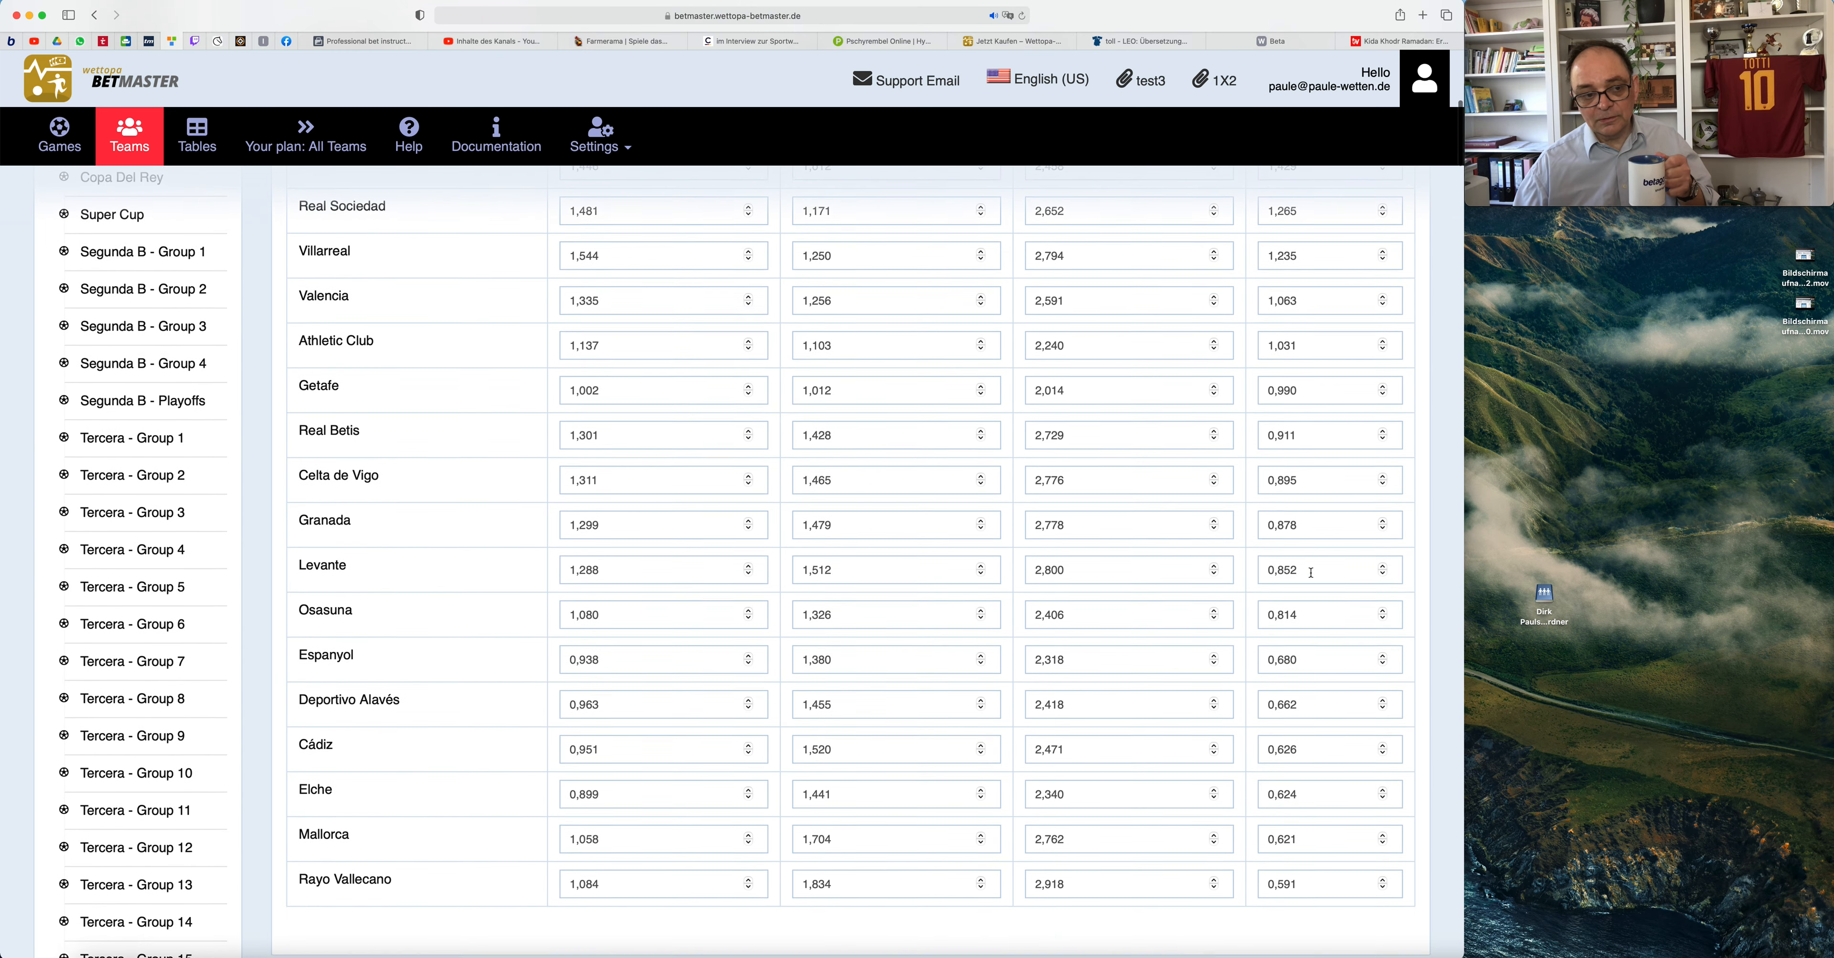
scroll(1312, 574, down, 1)
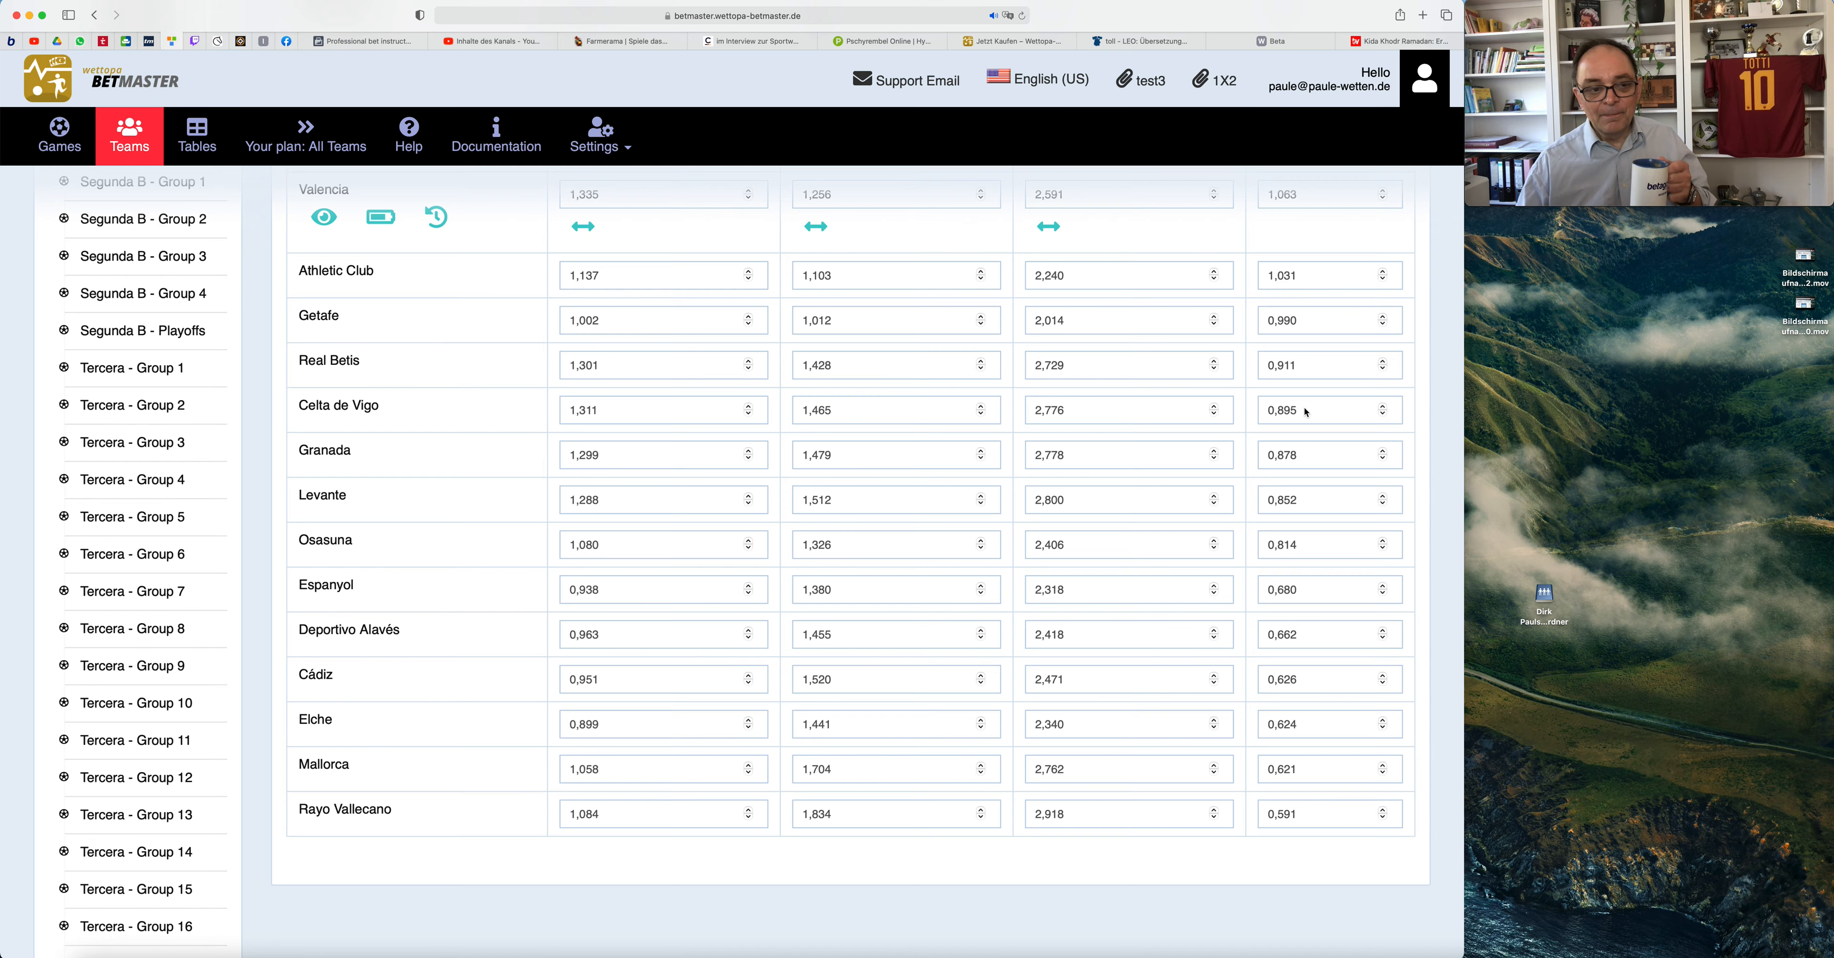
scroll(1319, 418, up, 5)
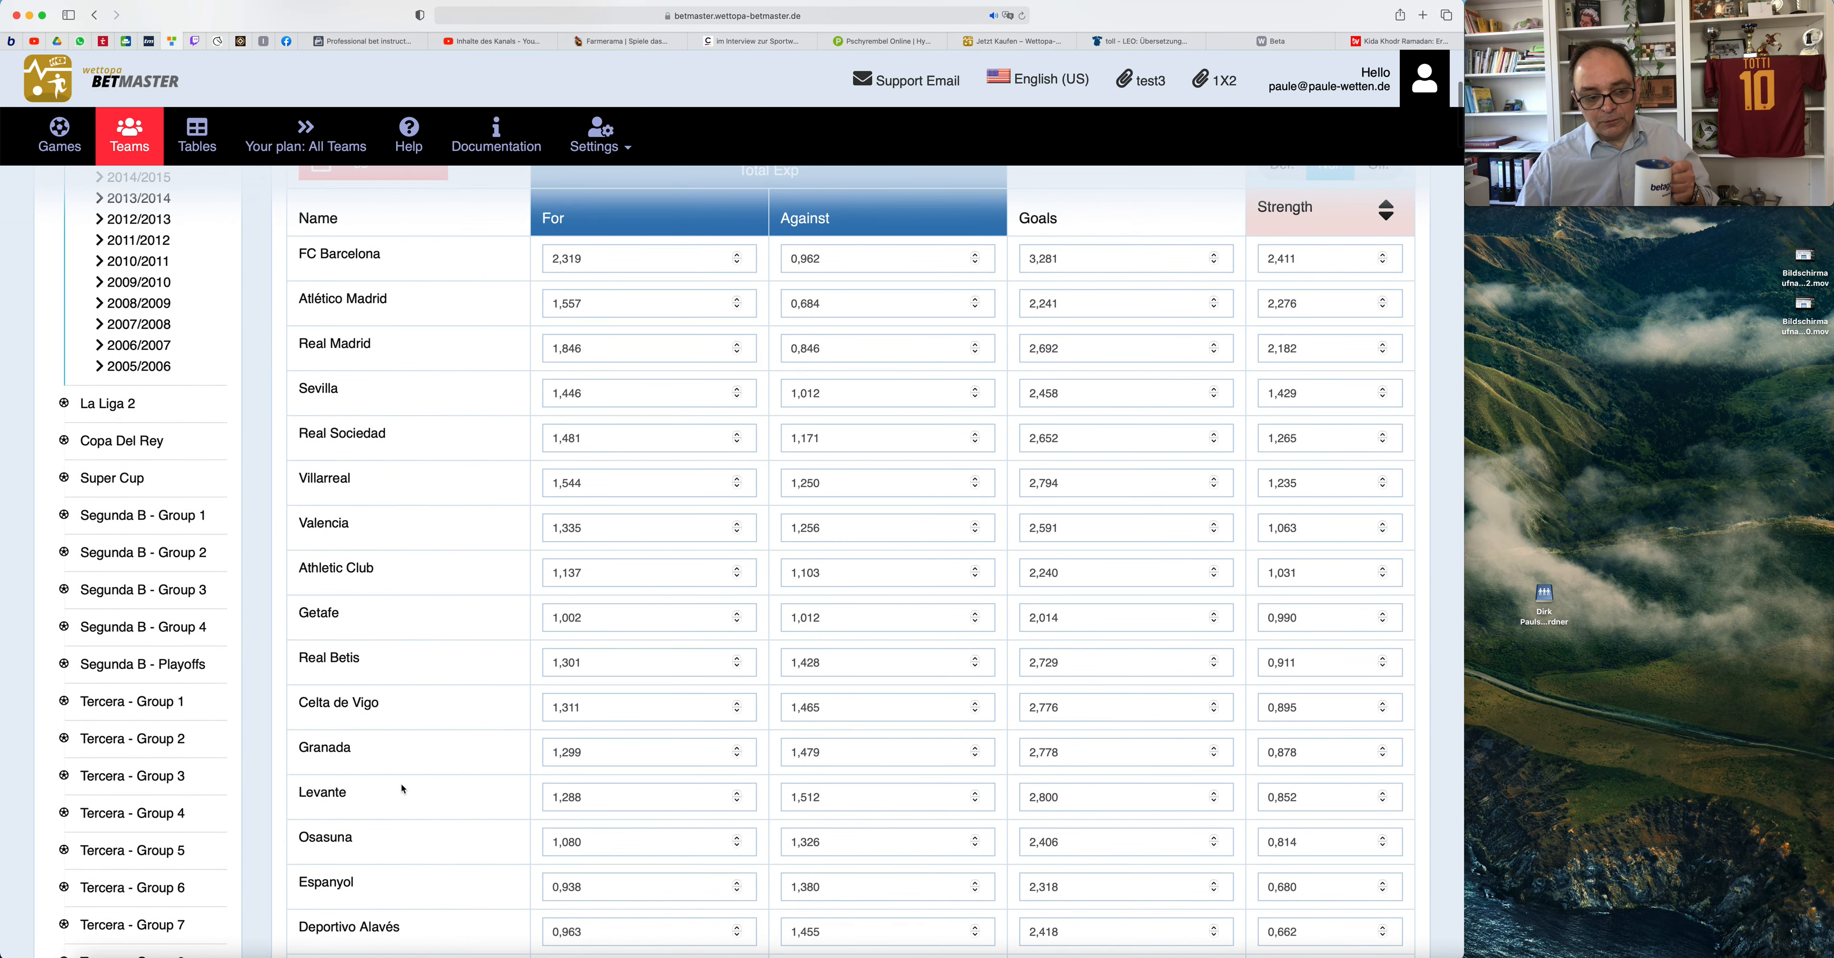
Move Osasuna down the strength ranking to just above Elche, and Cádiz to between Mallorca and Rayo Vallecano
scroll(324, 701, down, 3)
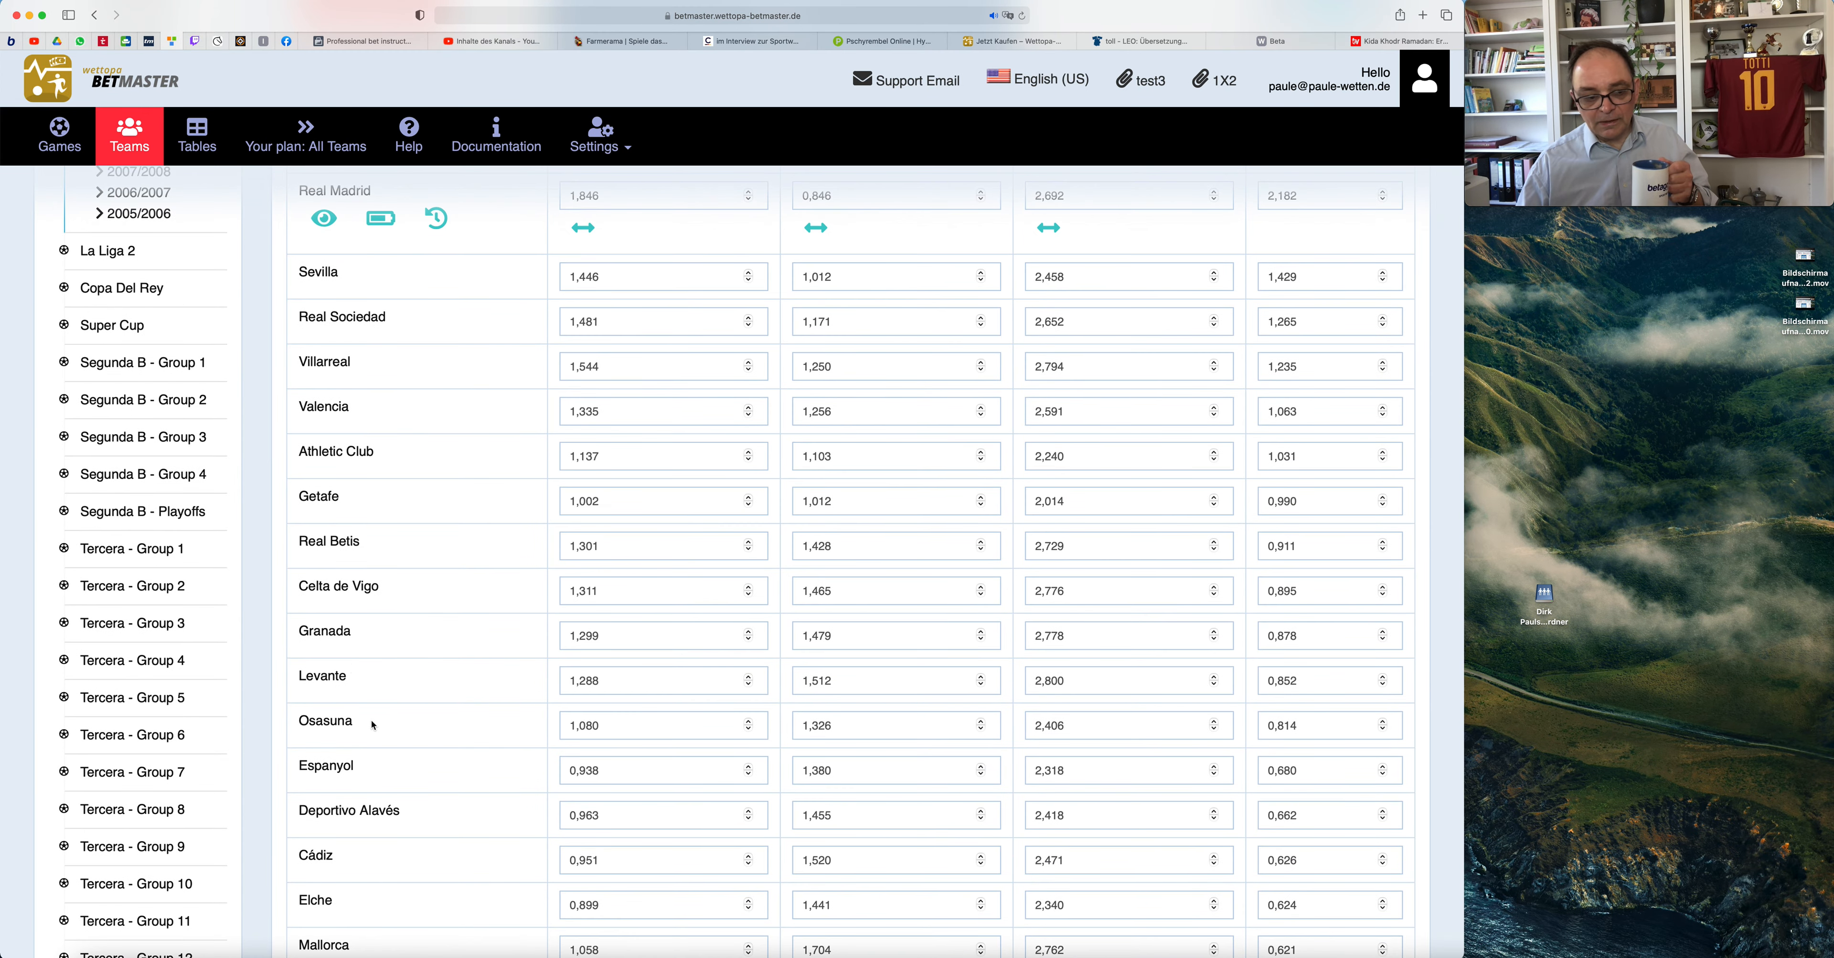
drag(376, 725, 349, 909)
scroll(475, 765, down, 5)
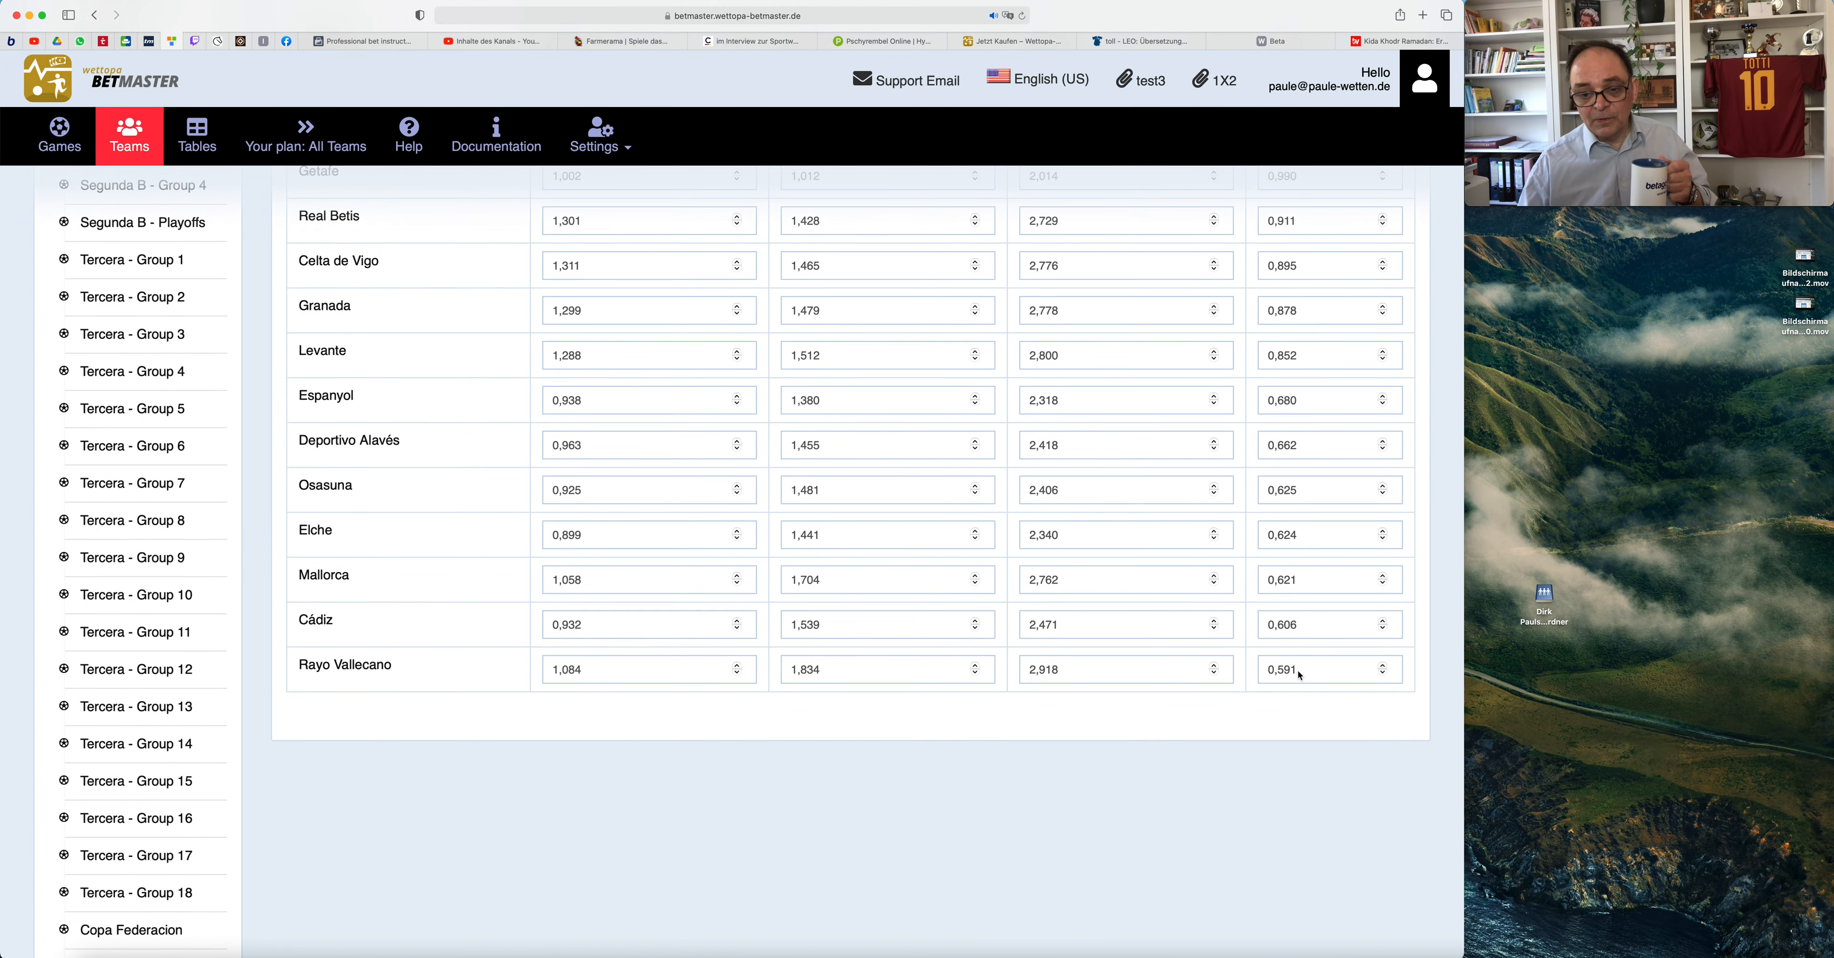
Set Rayo Vallecano's strength to 0,6
click(1299, 675)
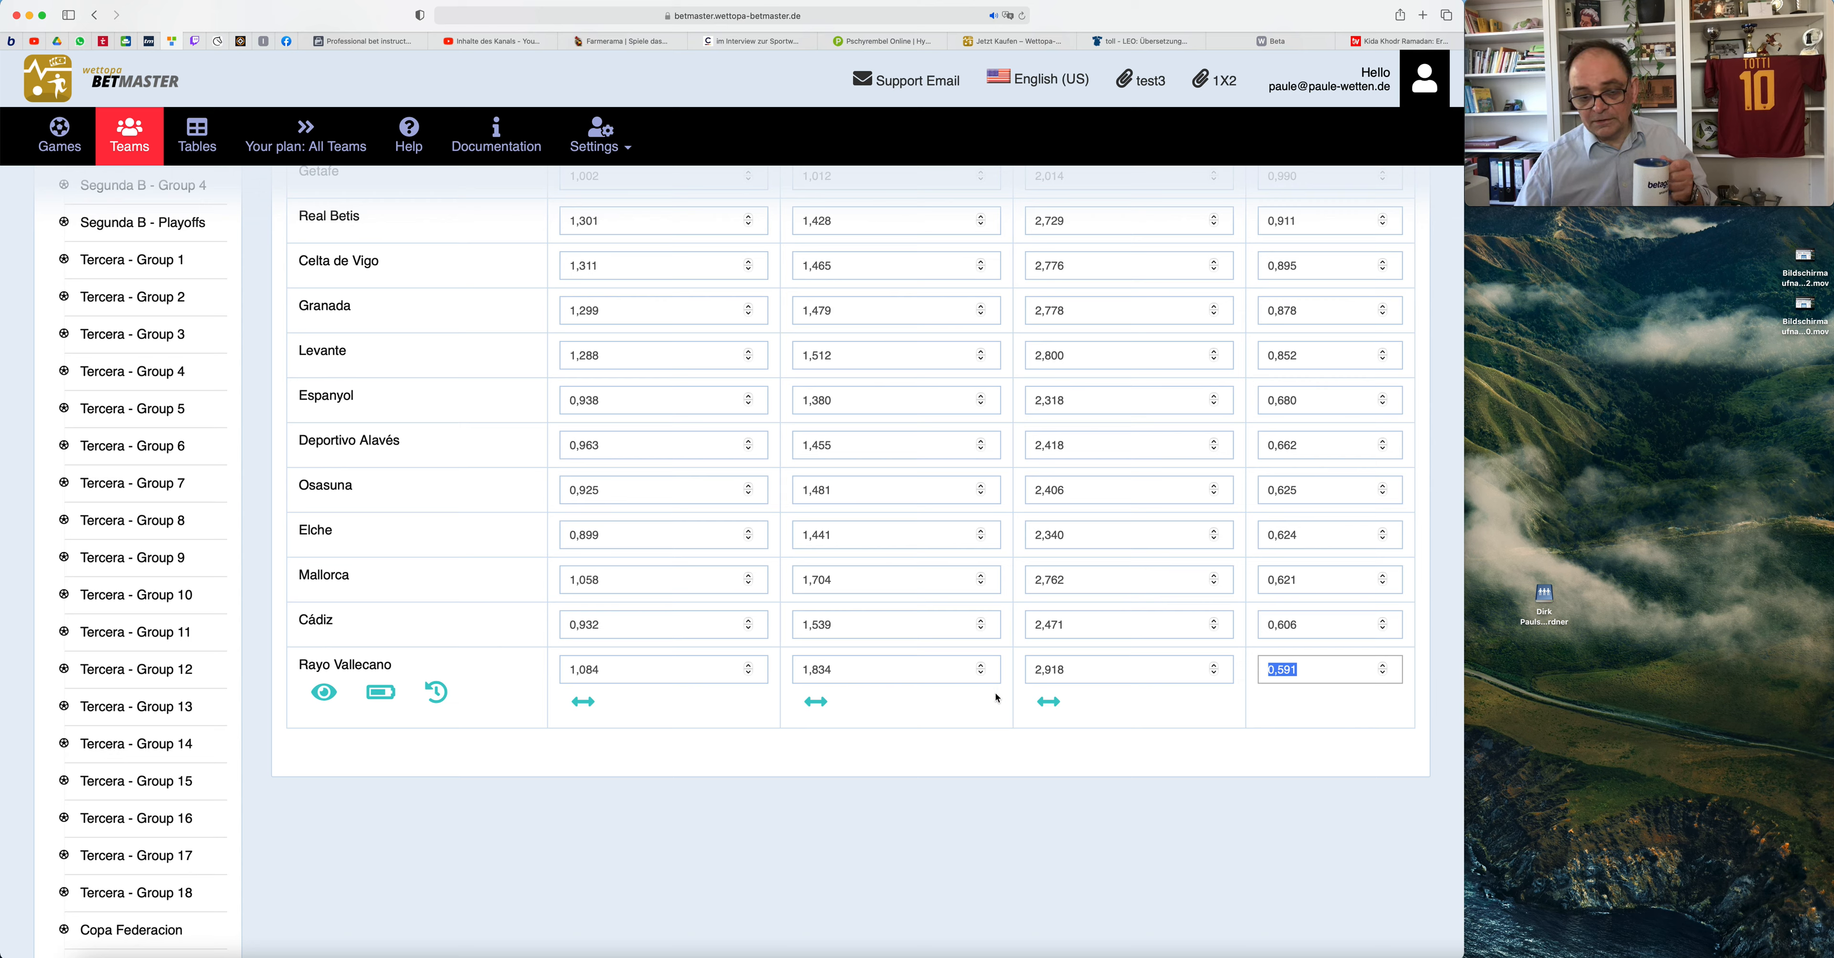
click(1121, 674)
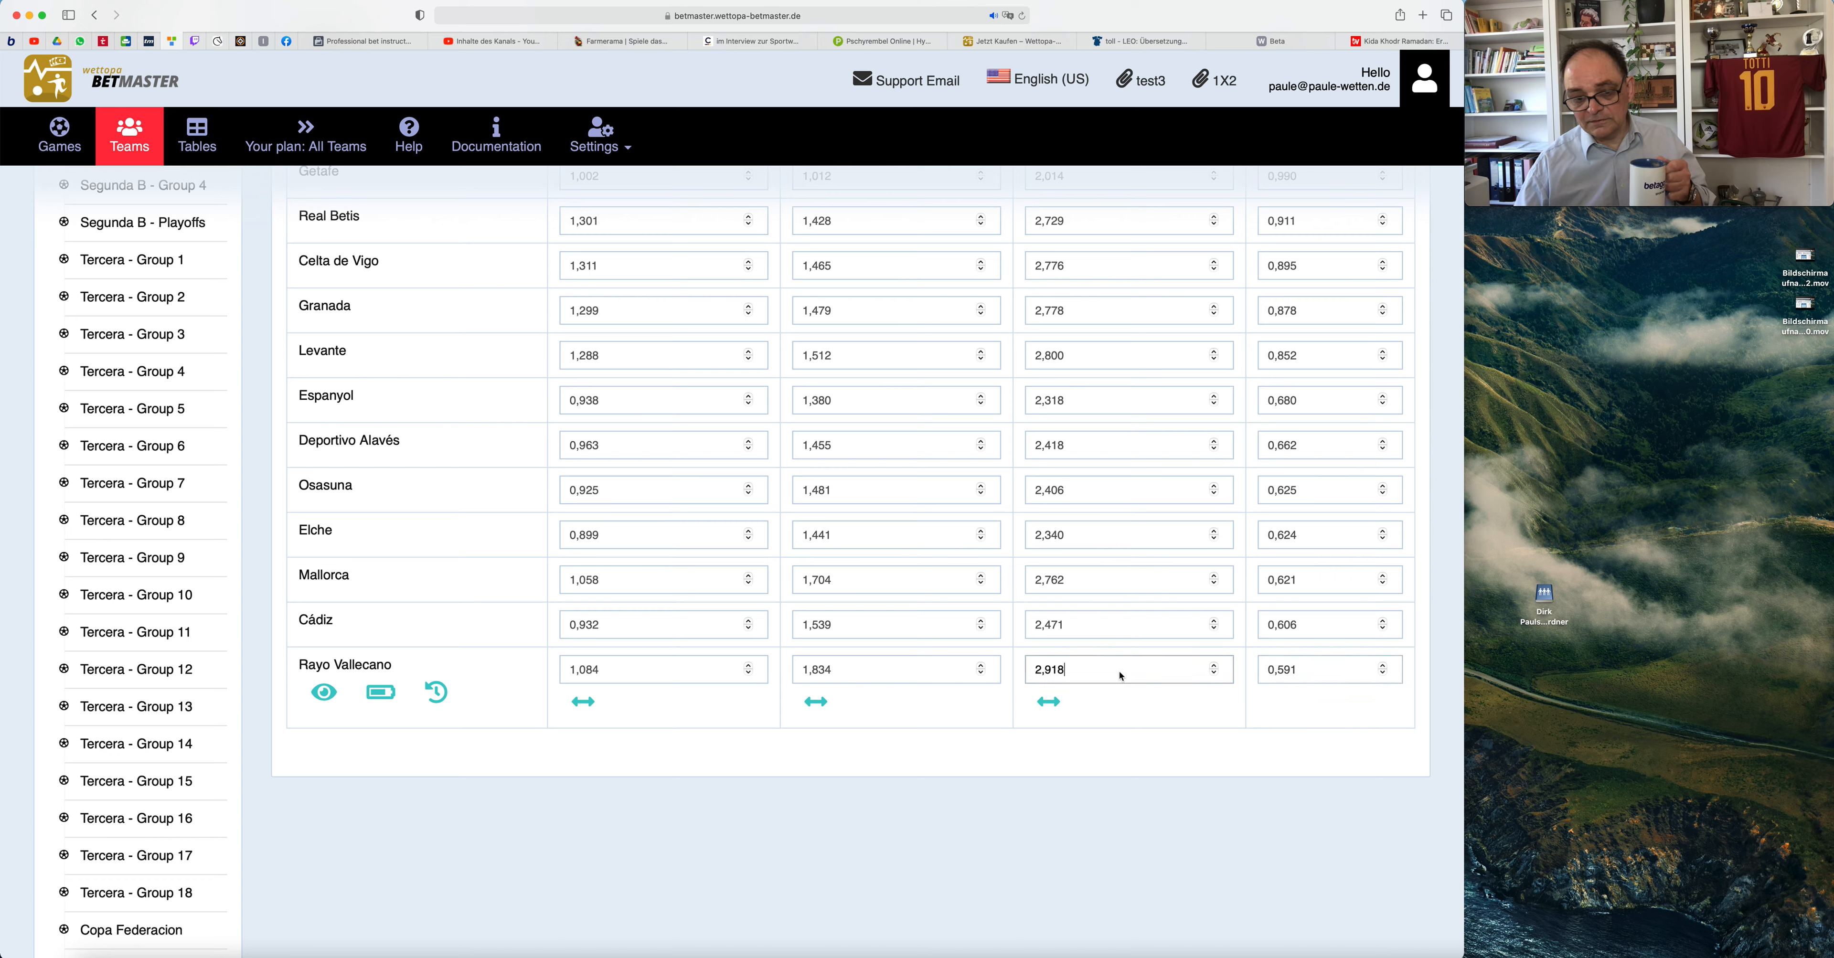
click(1310, 680)
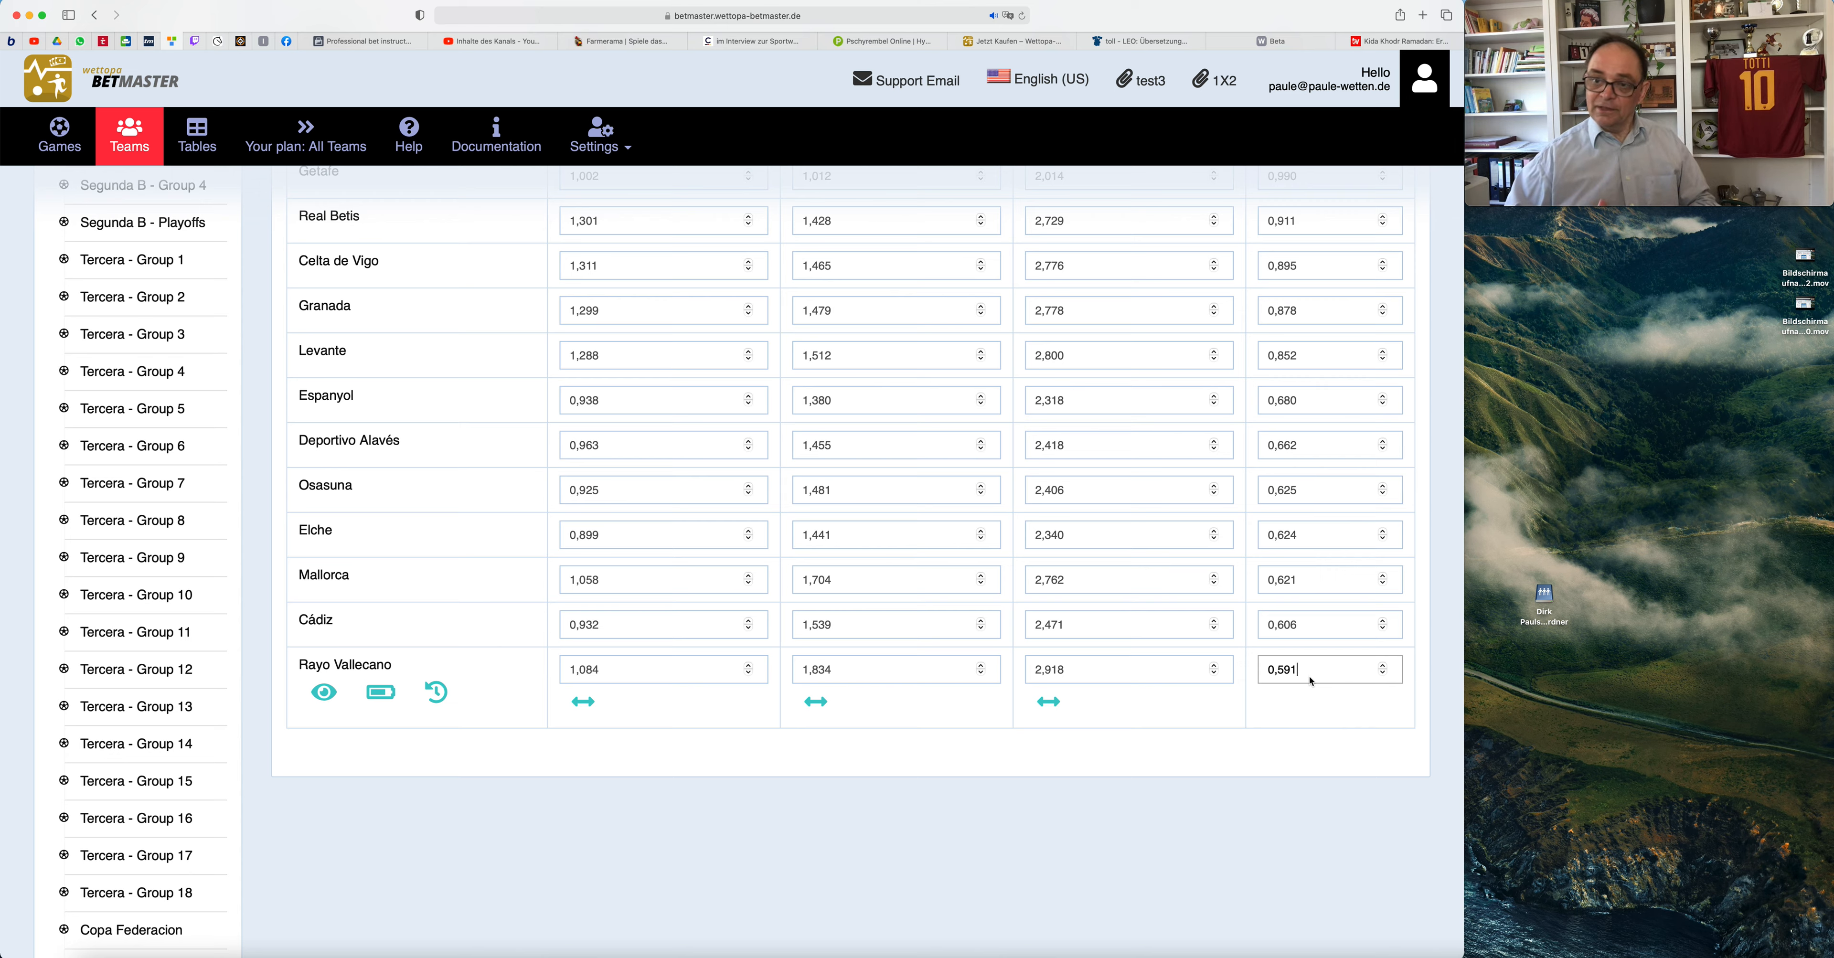
key(BackSpace)
key(BackSpace)
key(BackSpace)
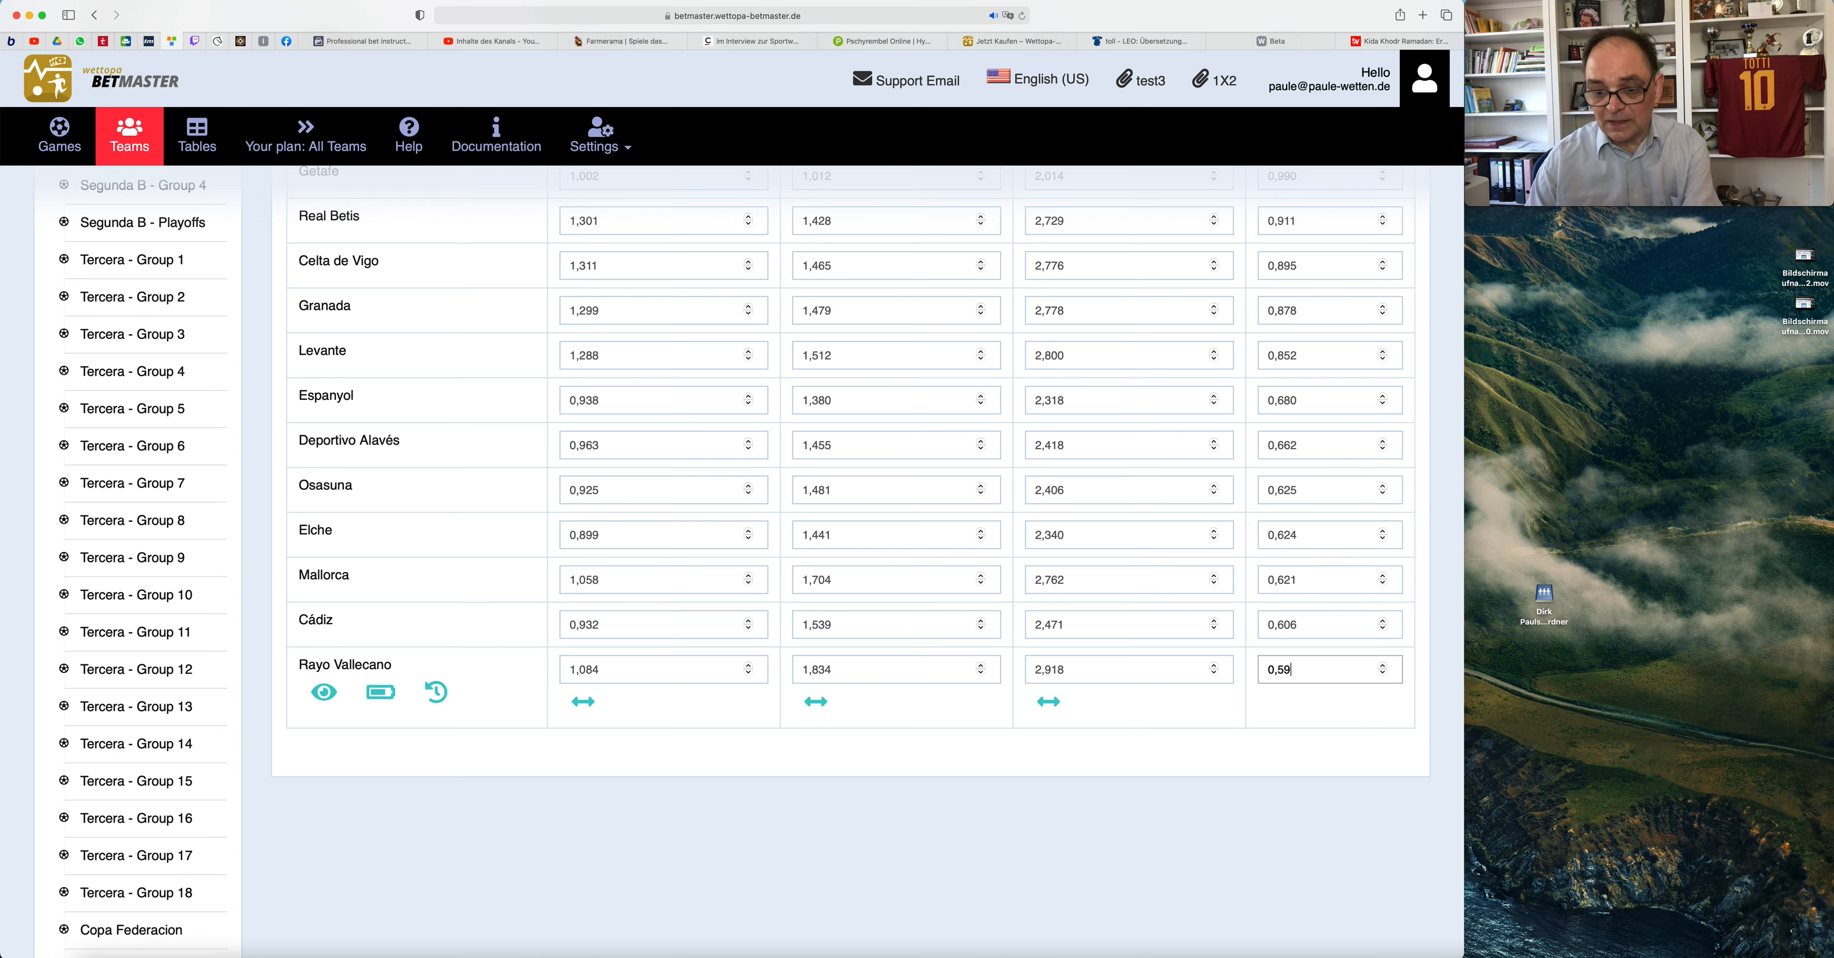
text(6)
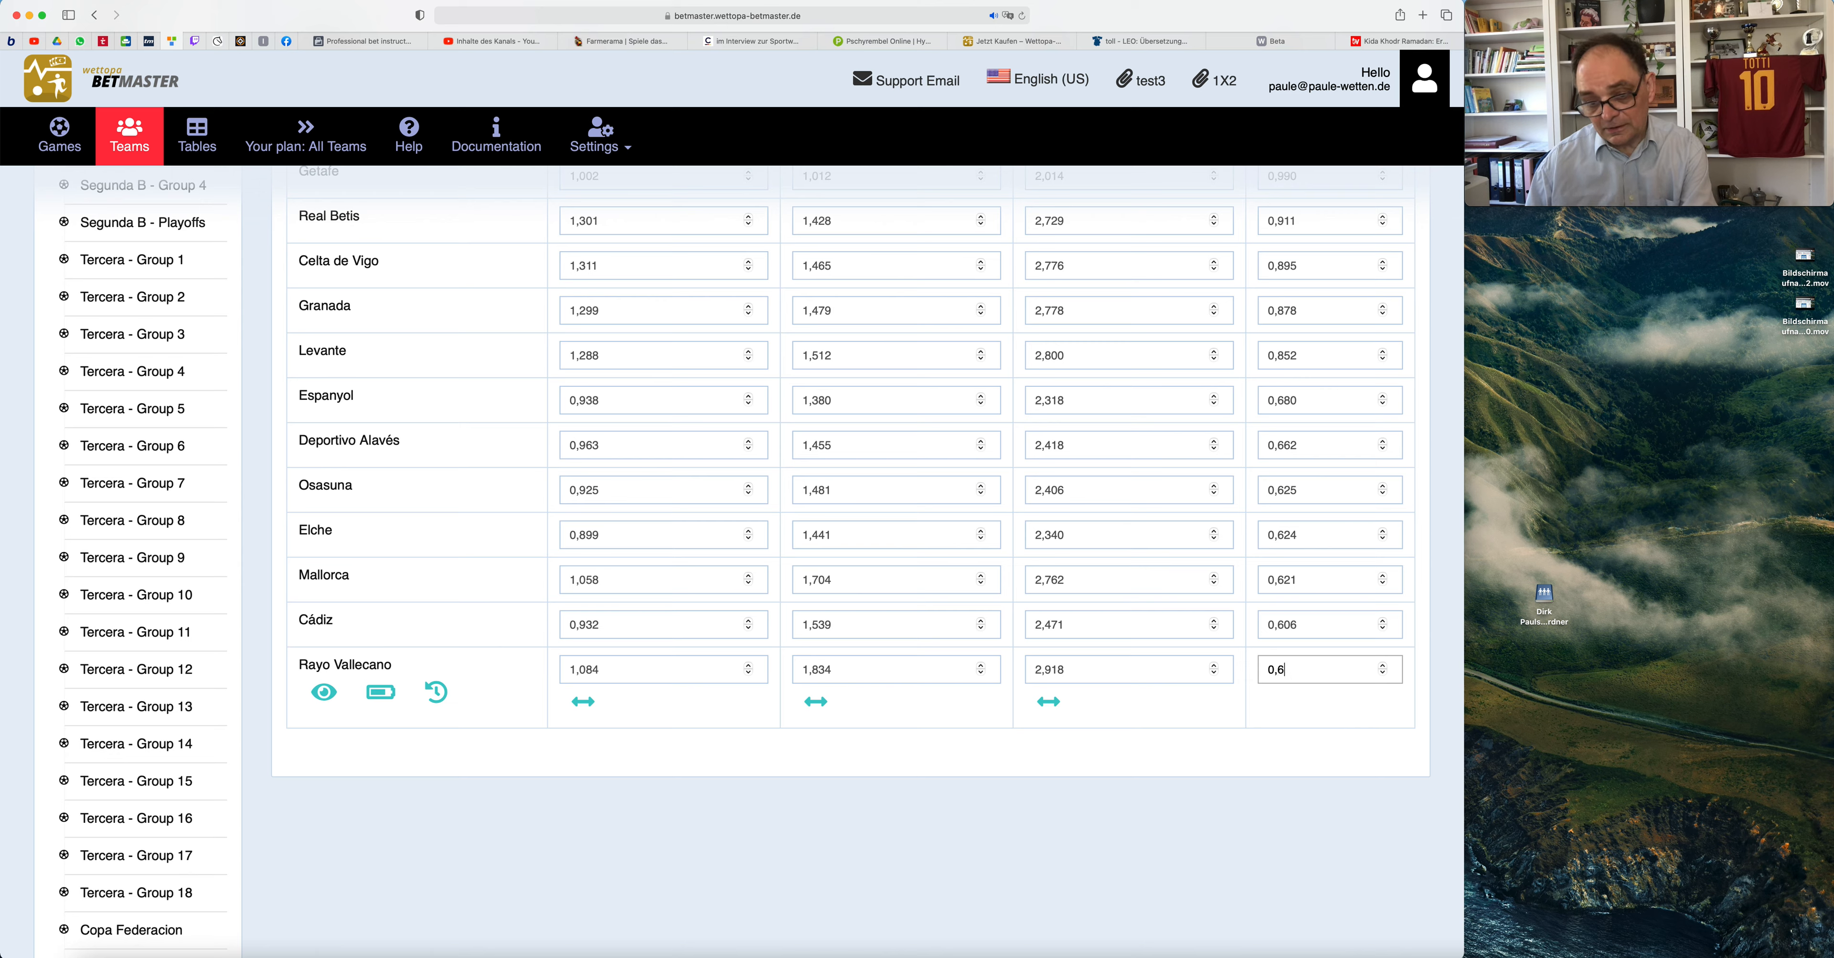
click(1310, 628)
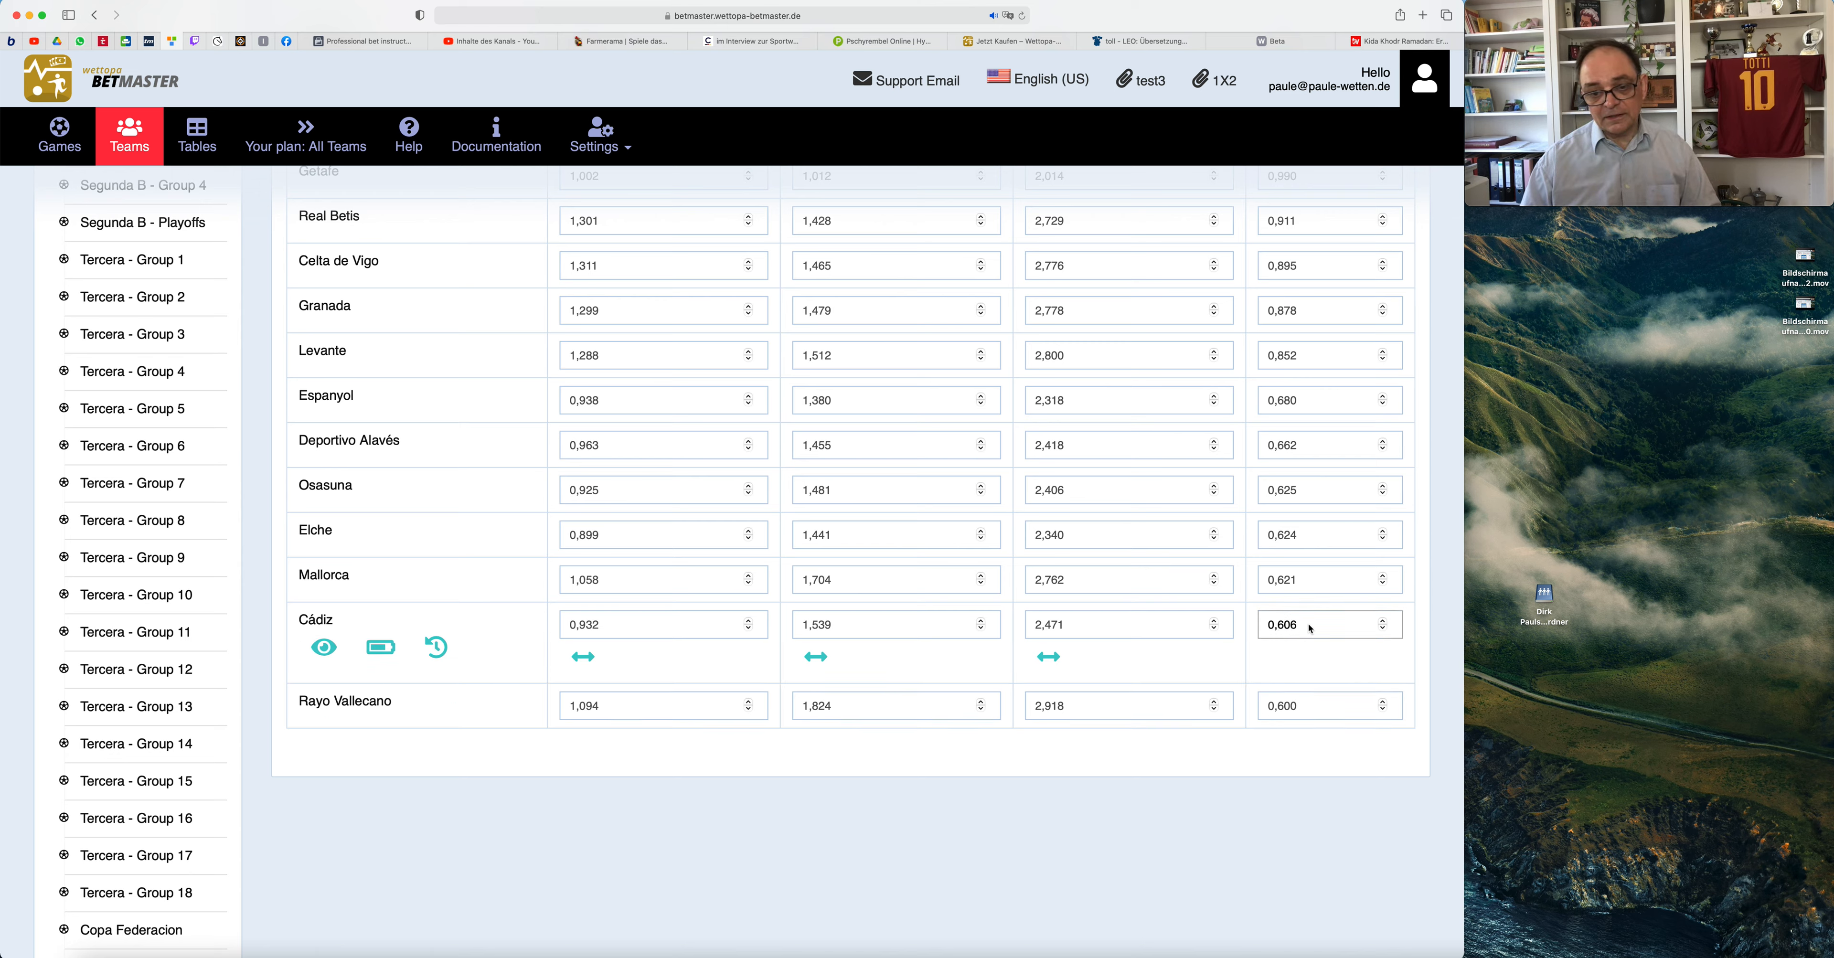
Set Osasuna's strength to 0,700
click(1303, 579)
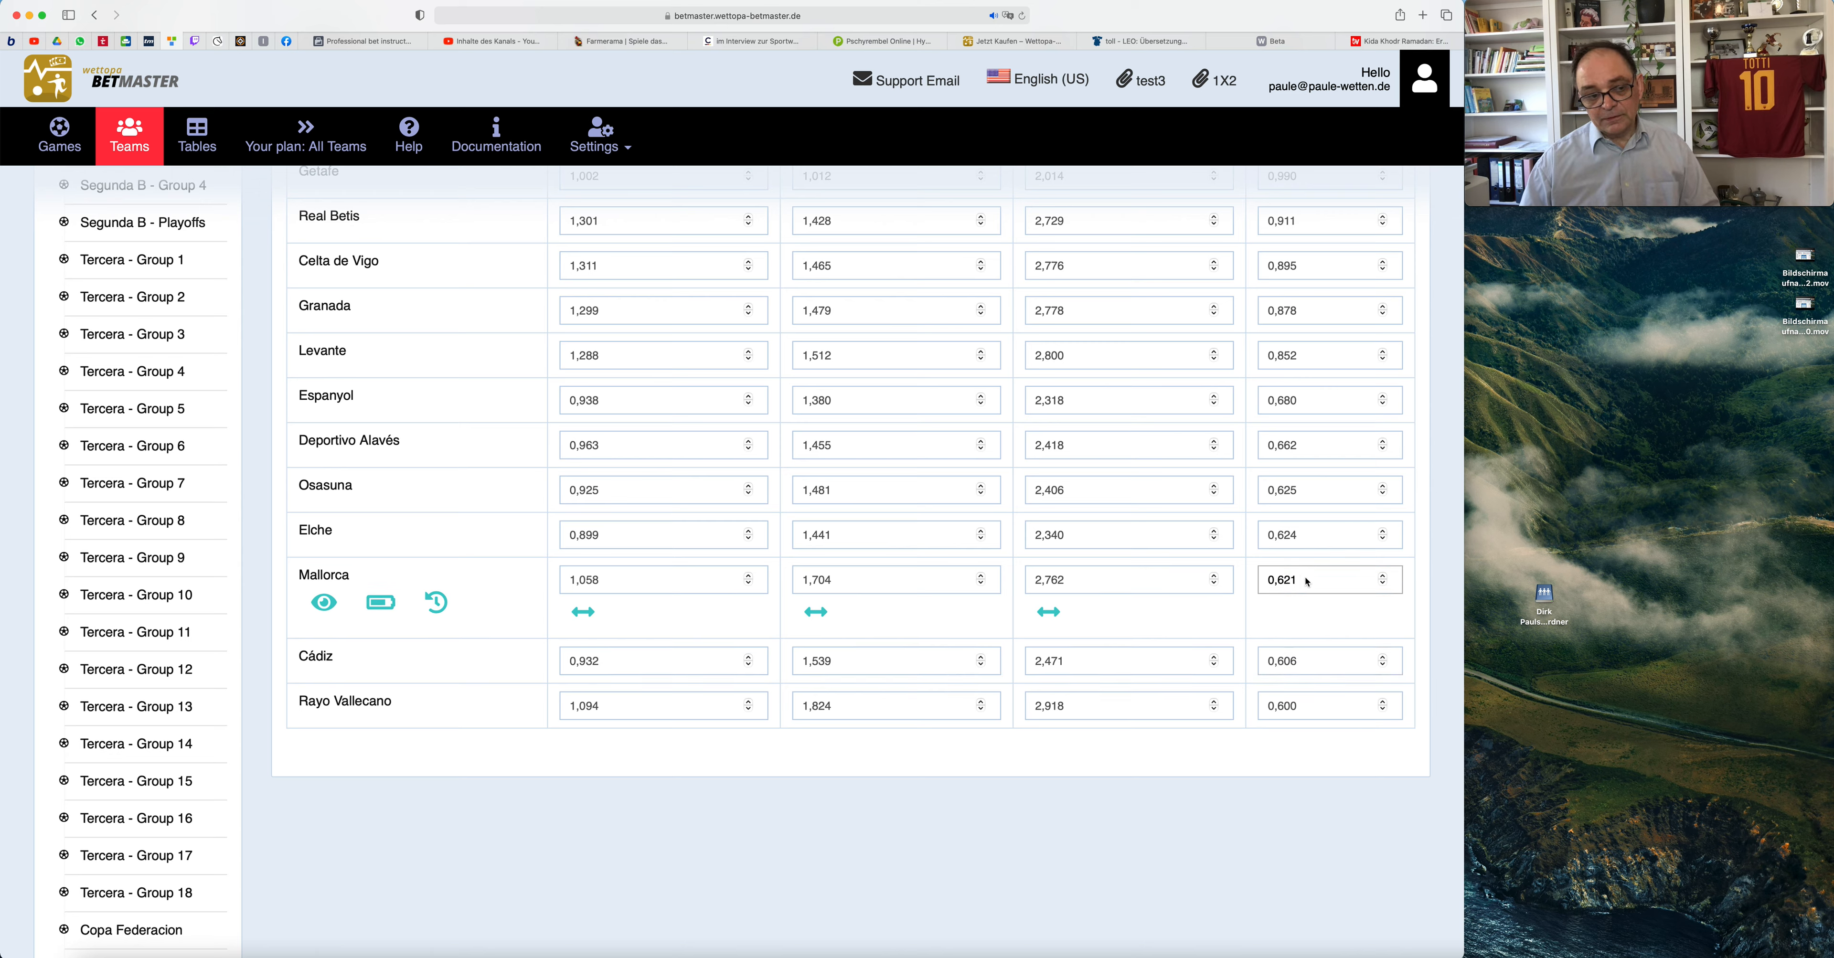
click(1320, 540)
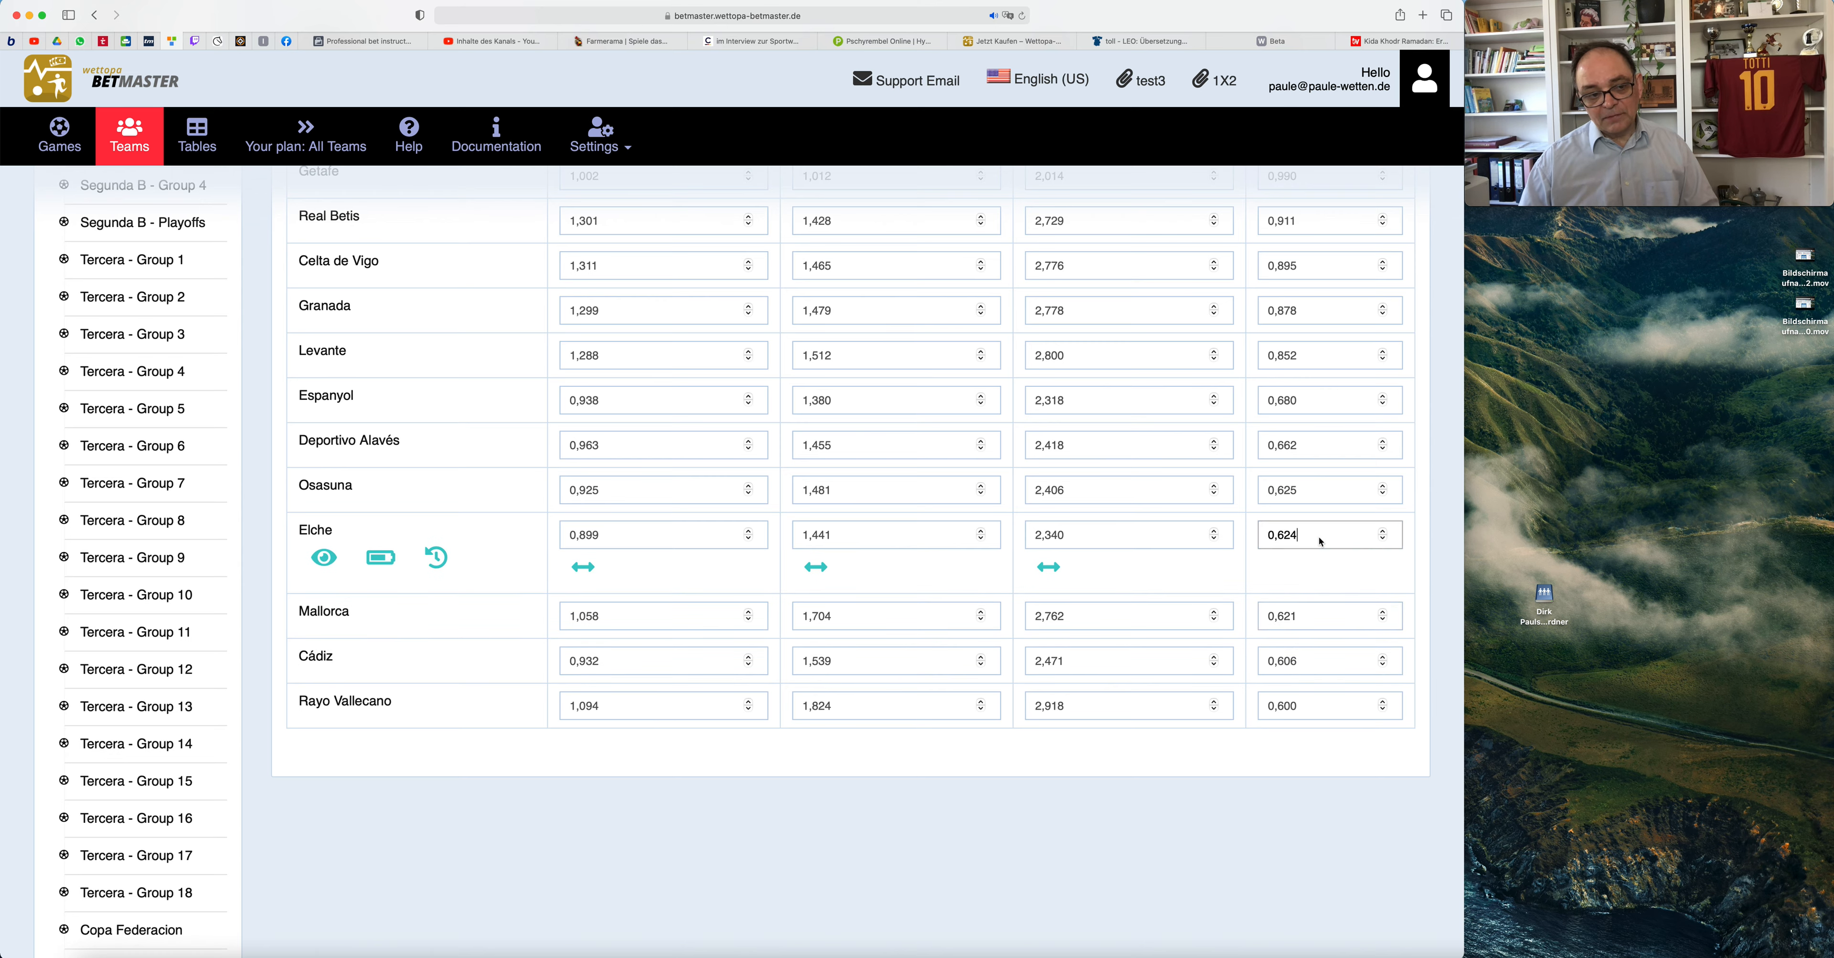
click(1313, 493)
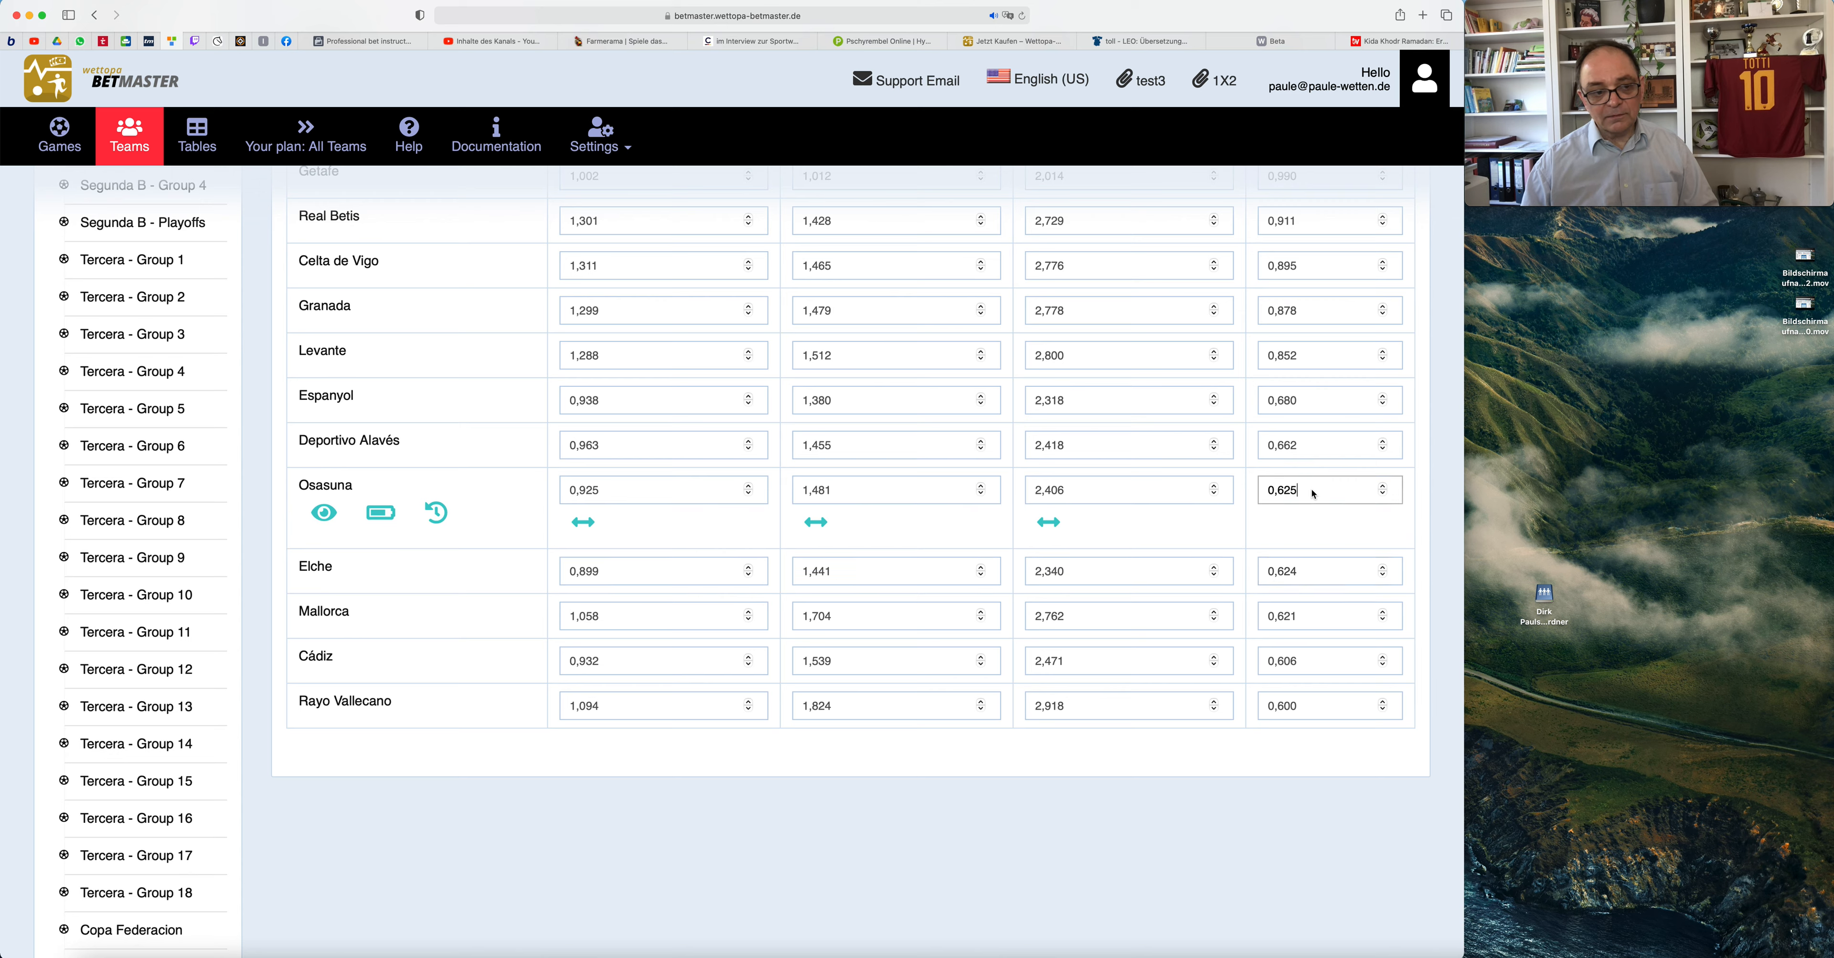
drag(1294, 491, 1280, 490)
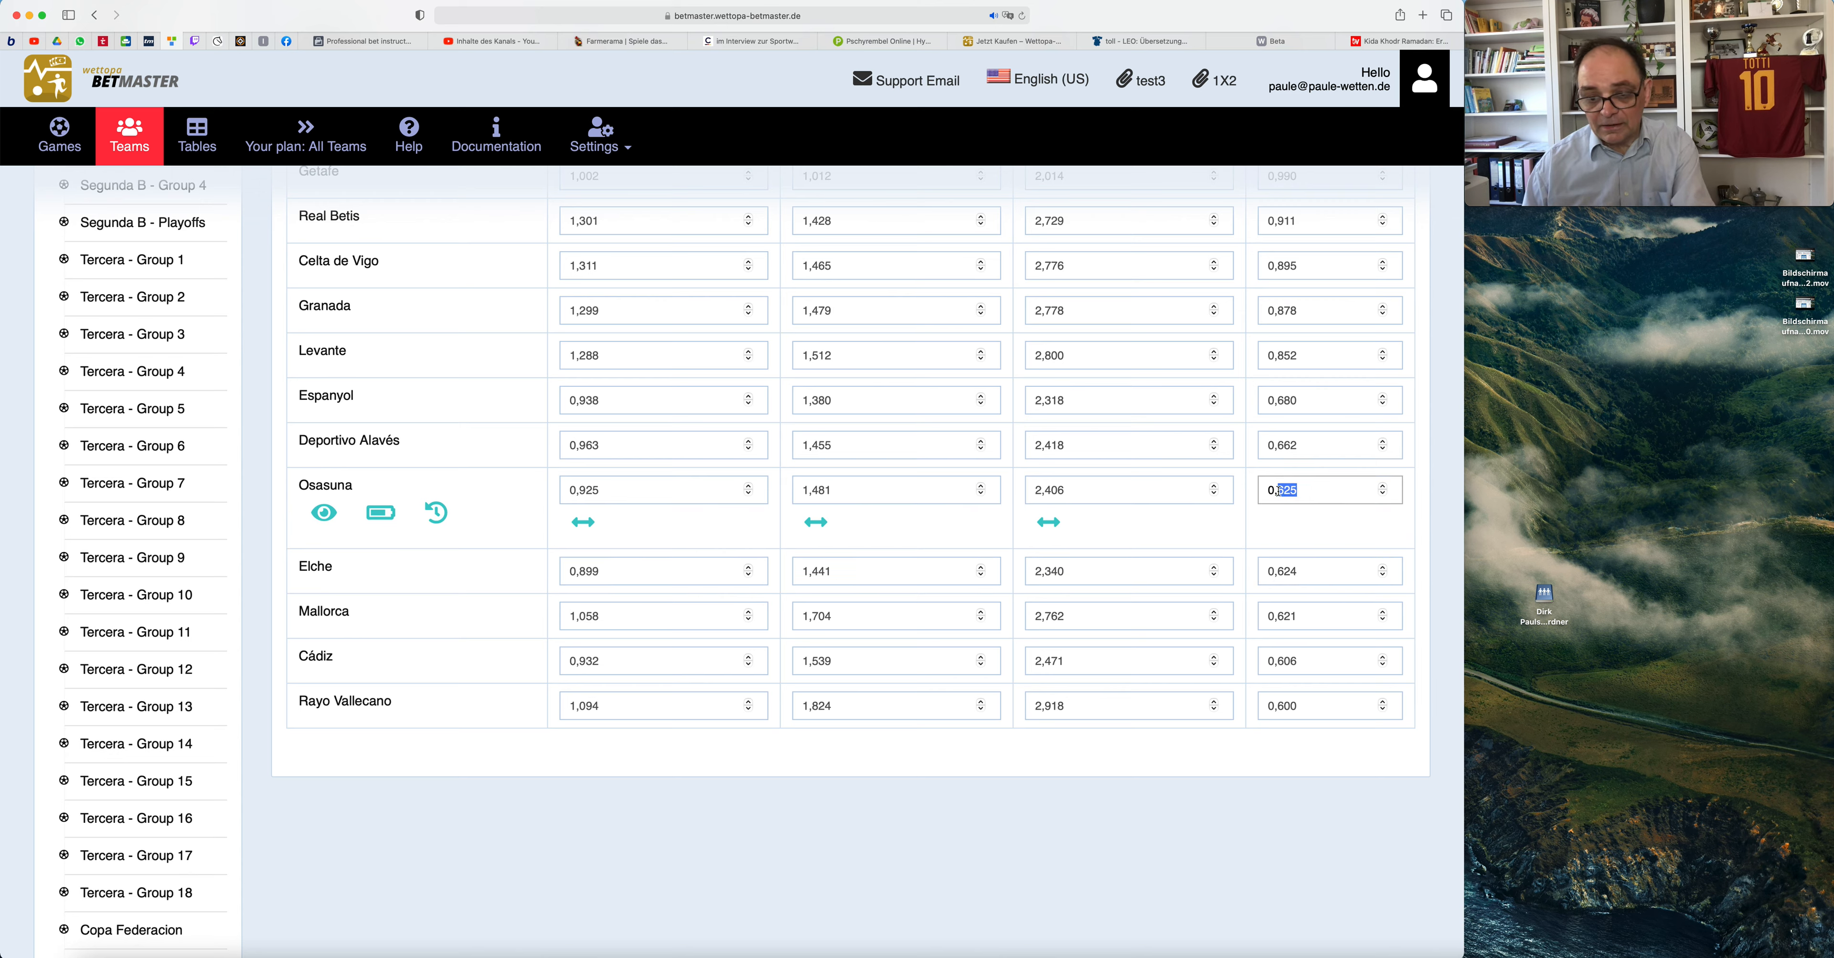
text(700)
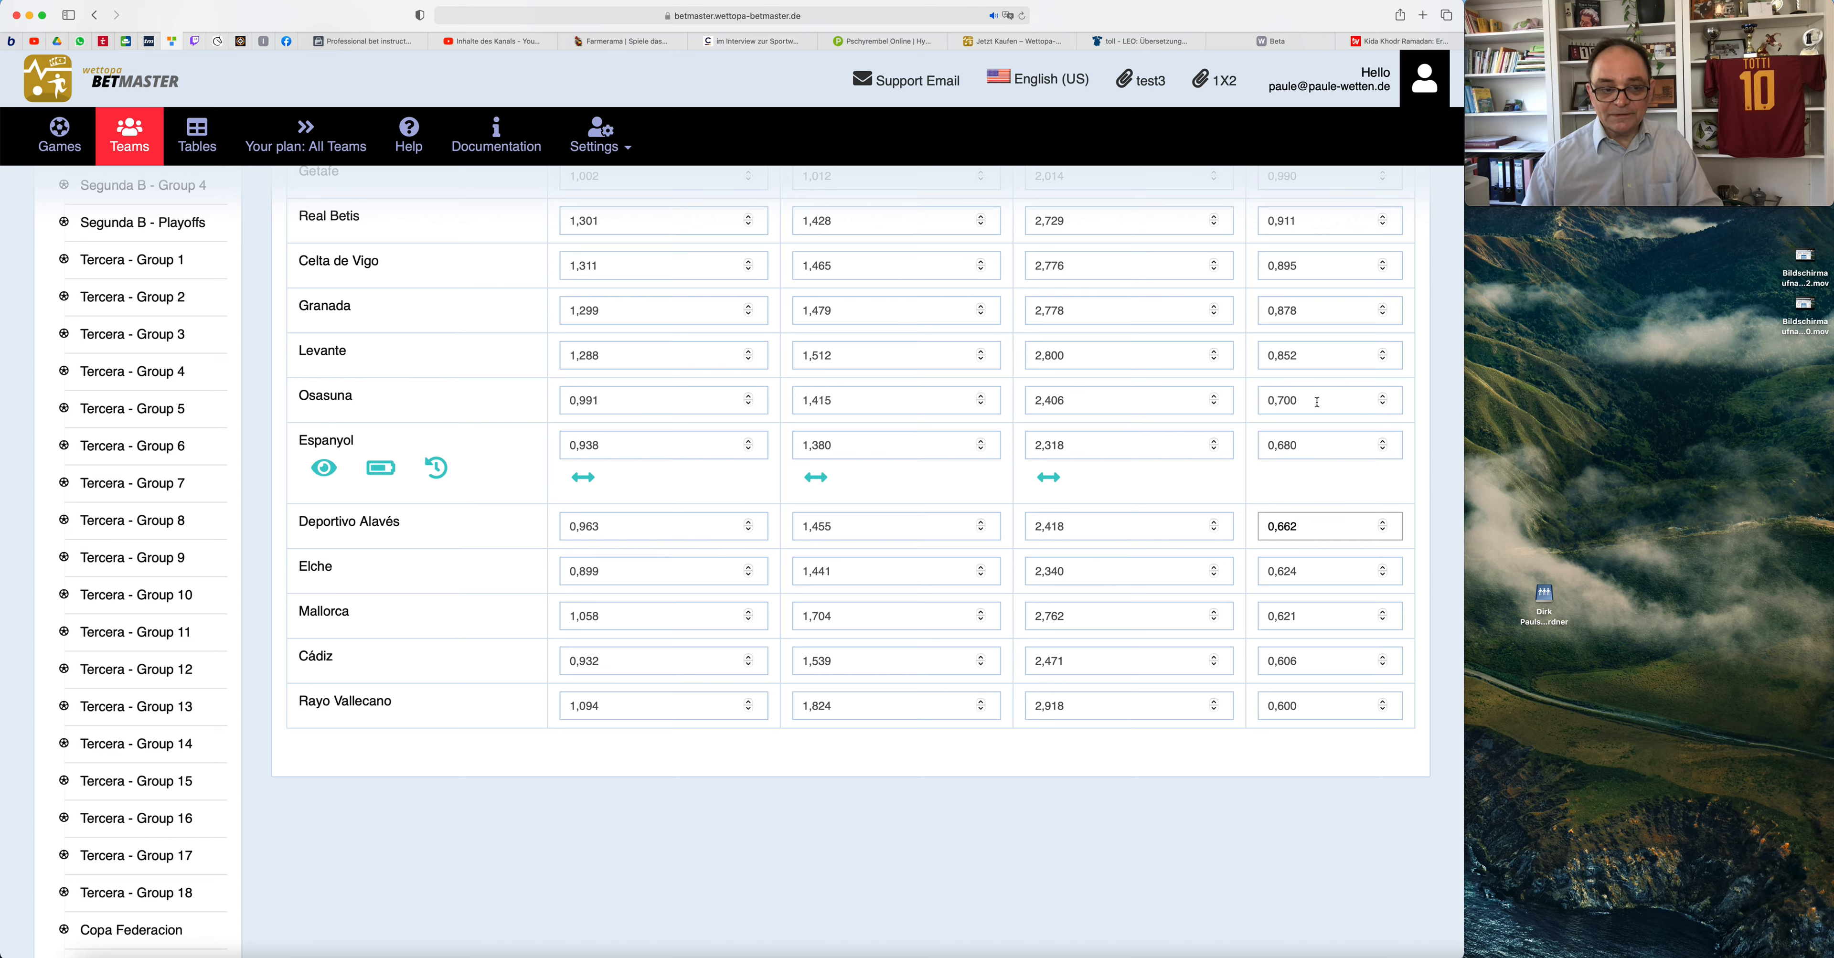
Set Celta de Vigo's strength to 0,96
double_click(1306, 356)
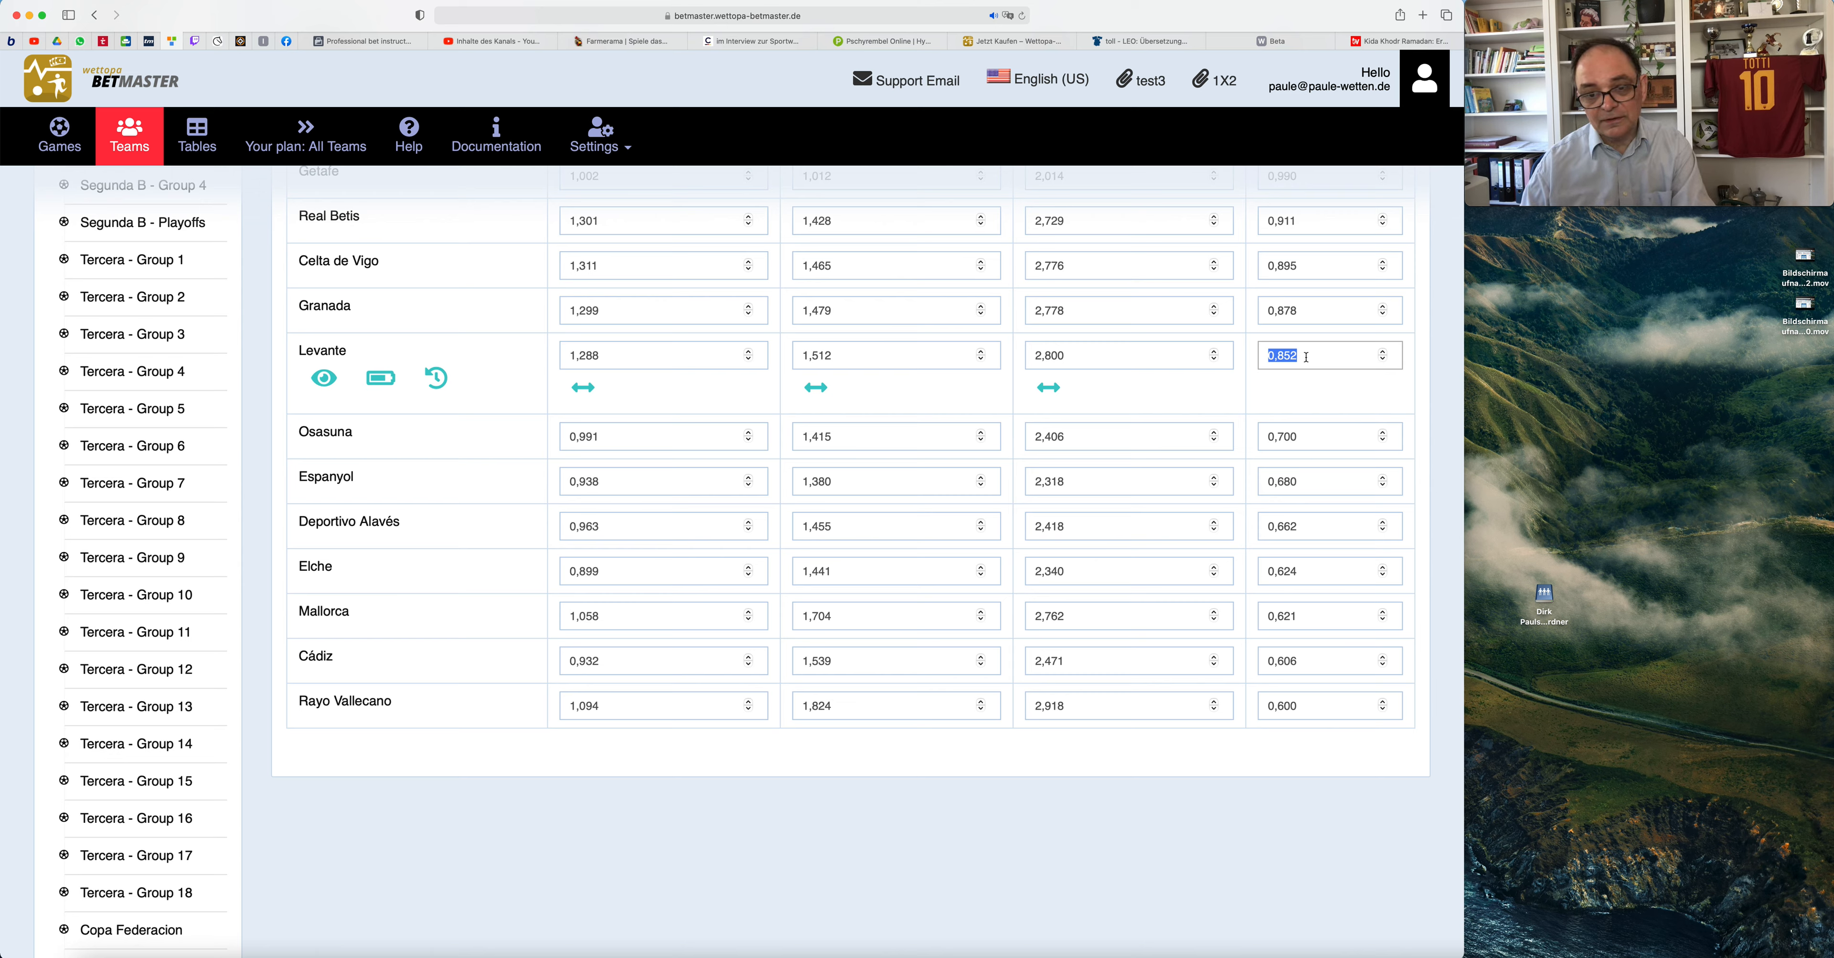
scroll(1306, 357, up, 2)
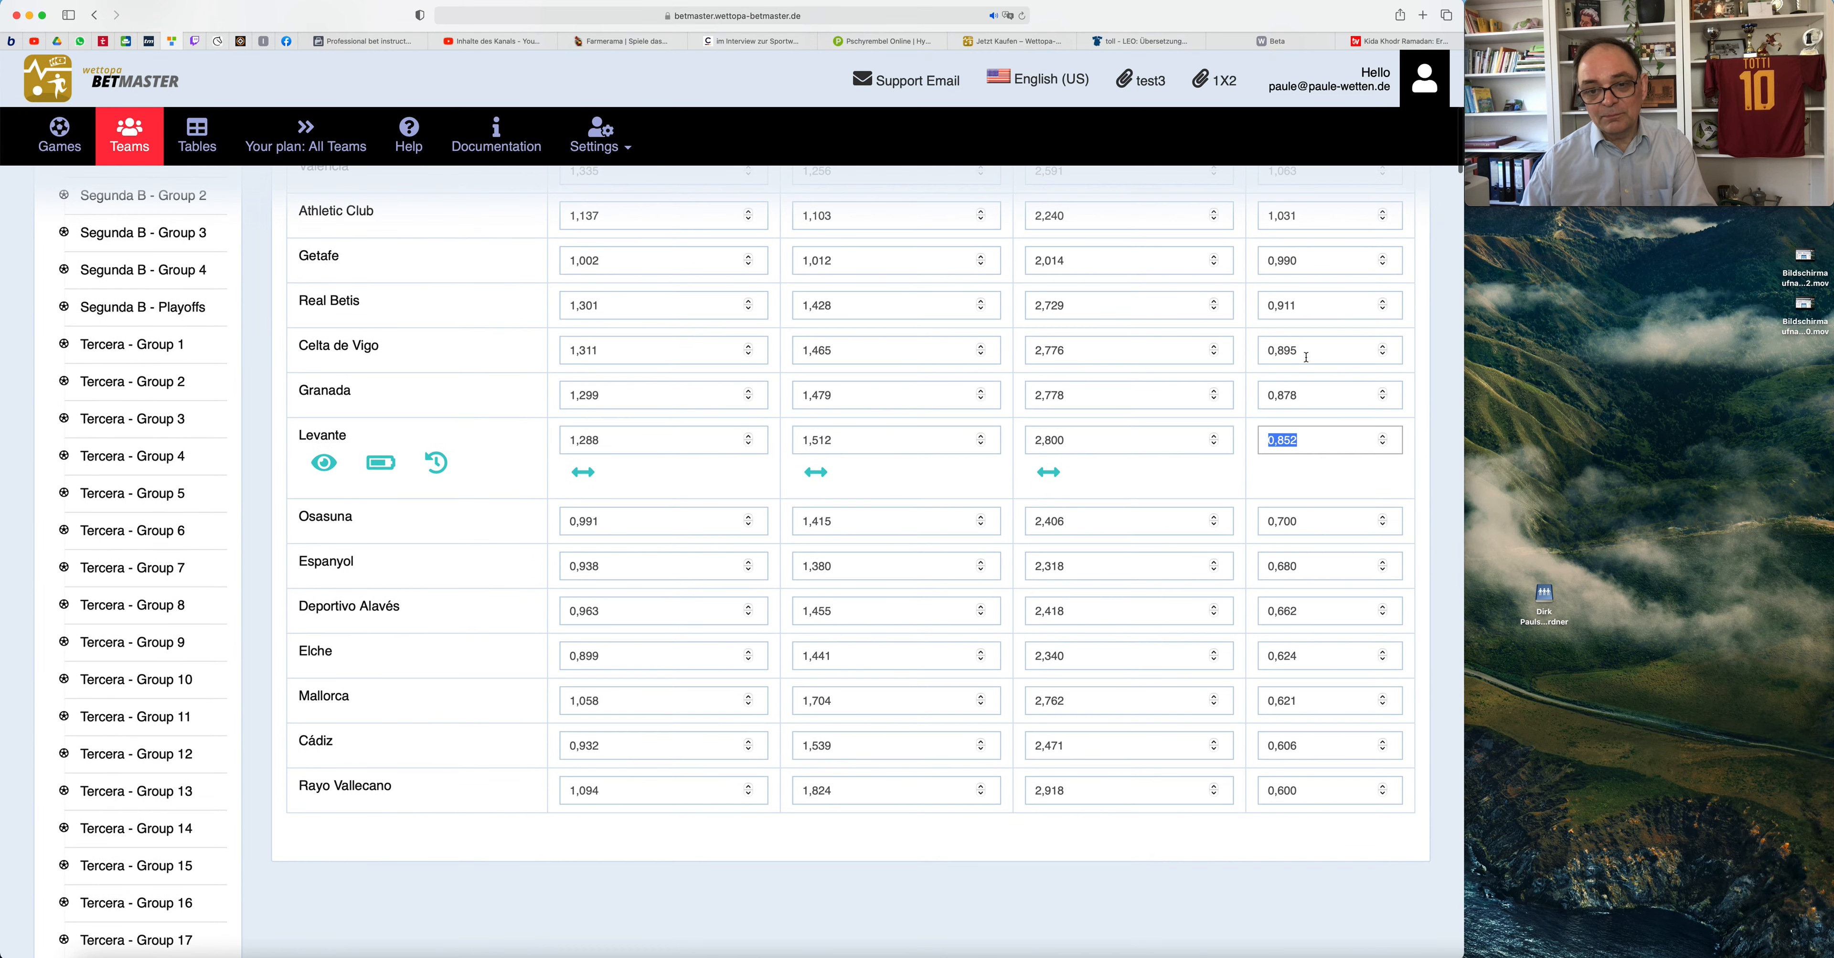
click(1306, 357)
double_click(1306, 357)
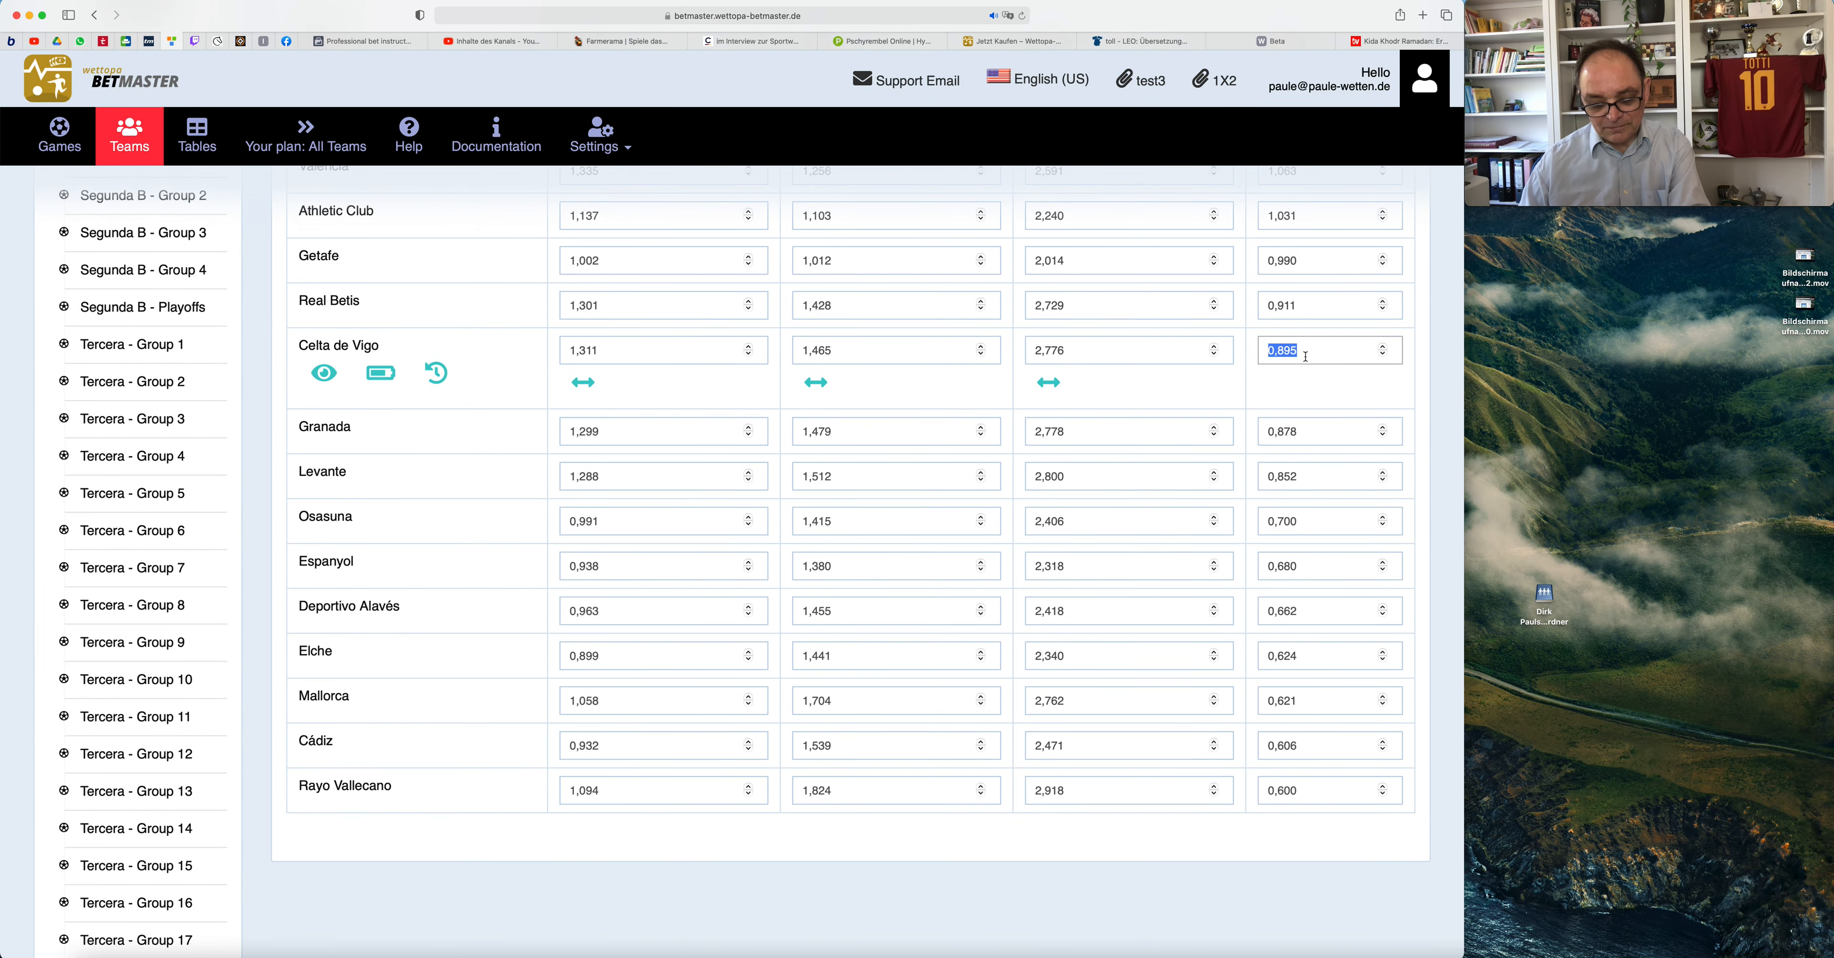
text(0,96)
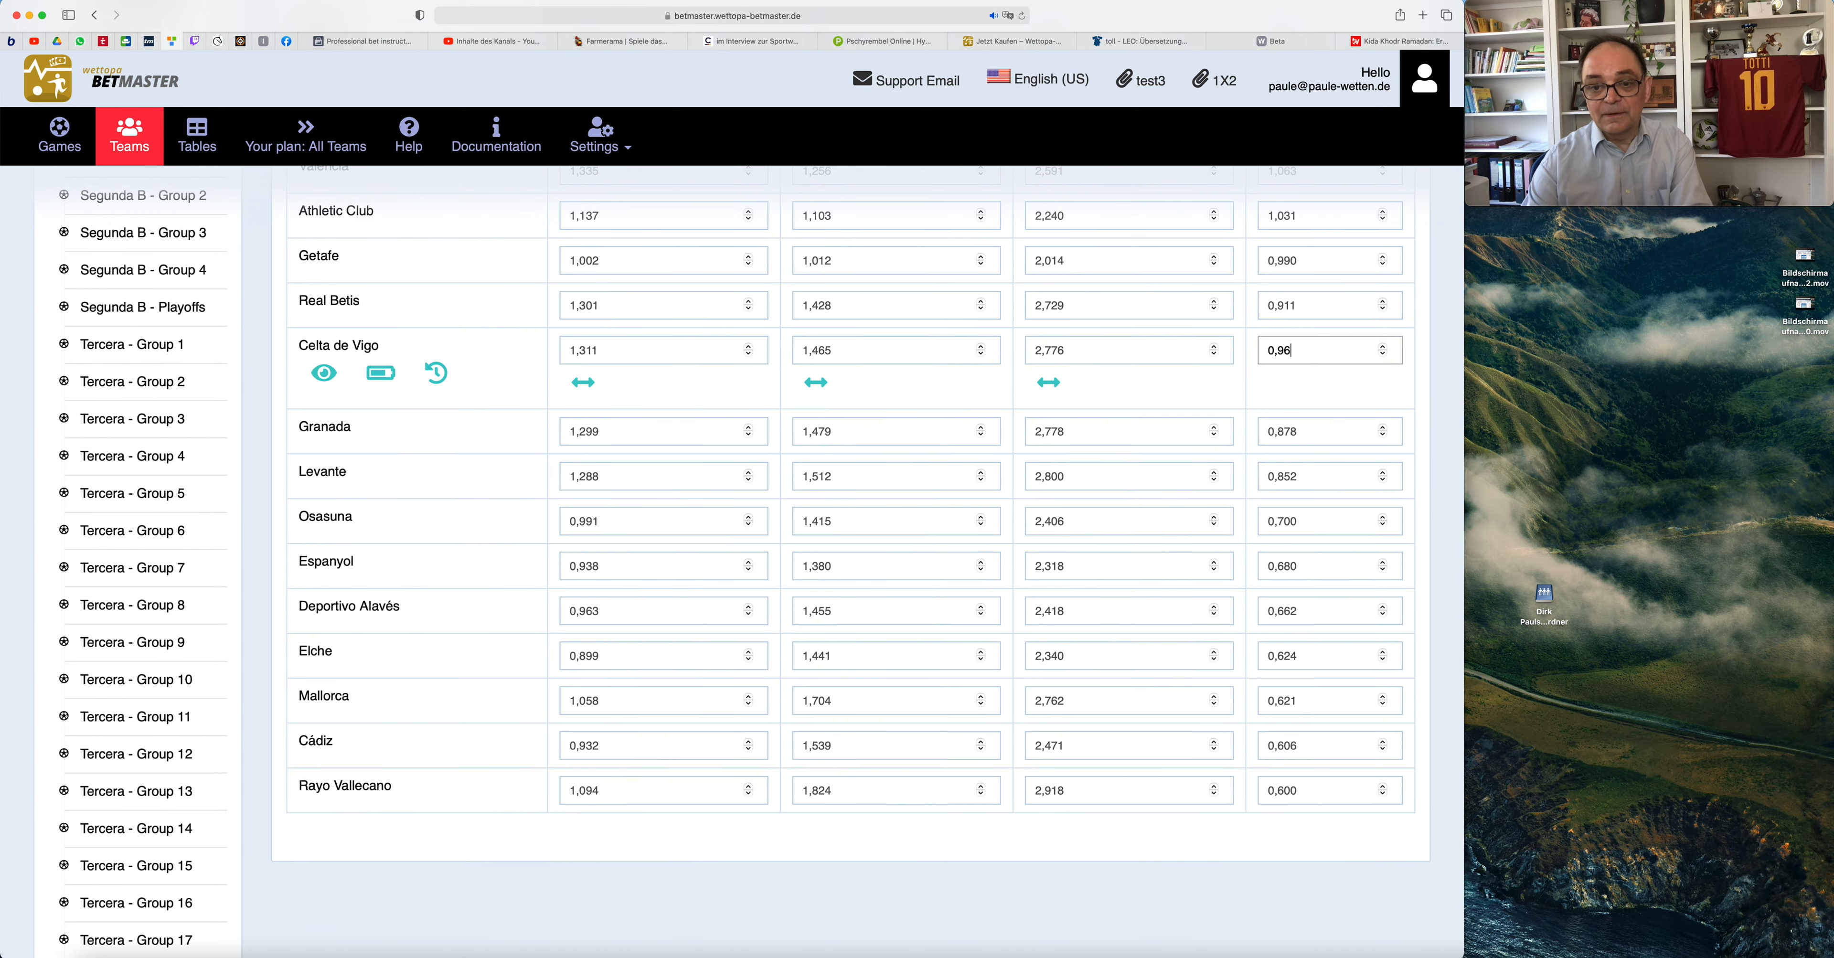
click(1316, 308)
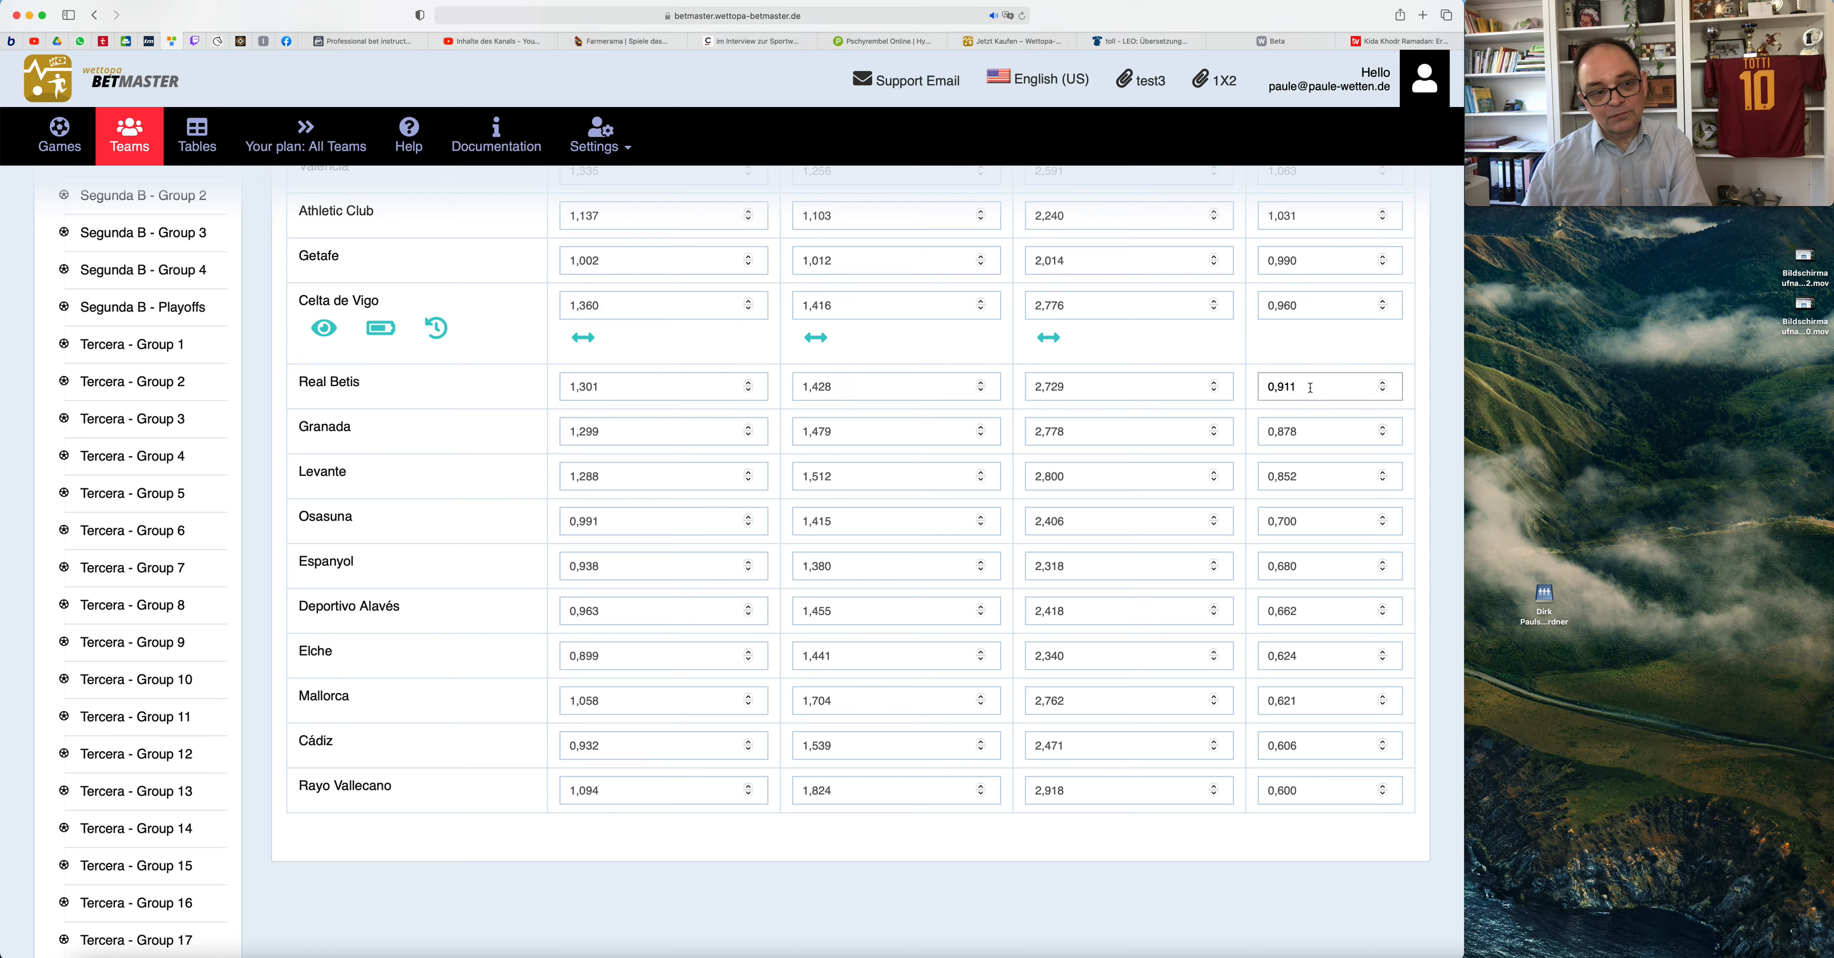
Set Getafe's strength to 0,9
click(1302, 264)
double_click(1306, 257)
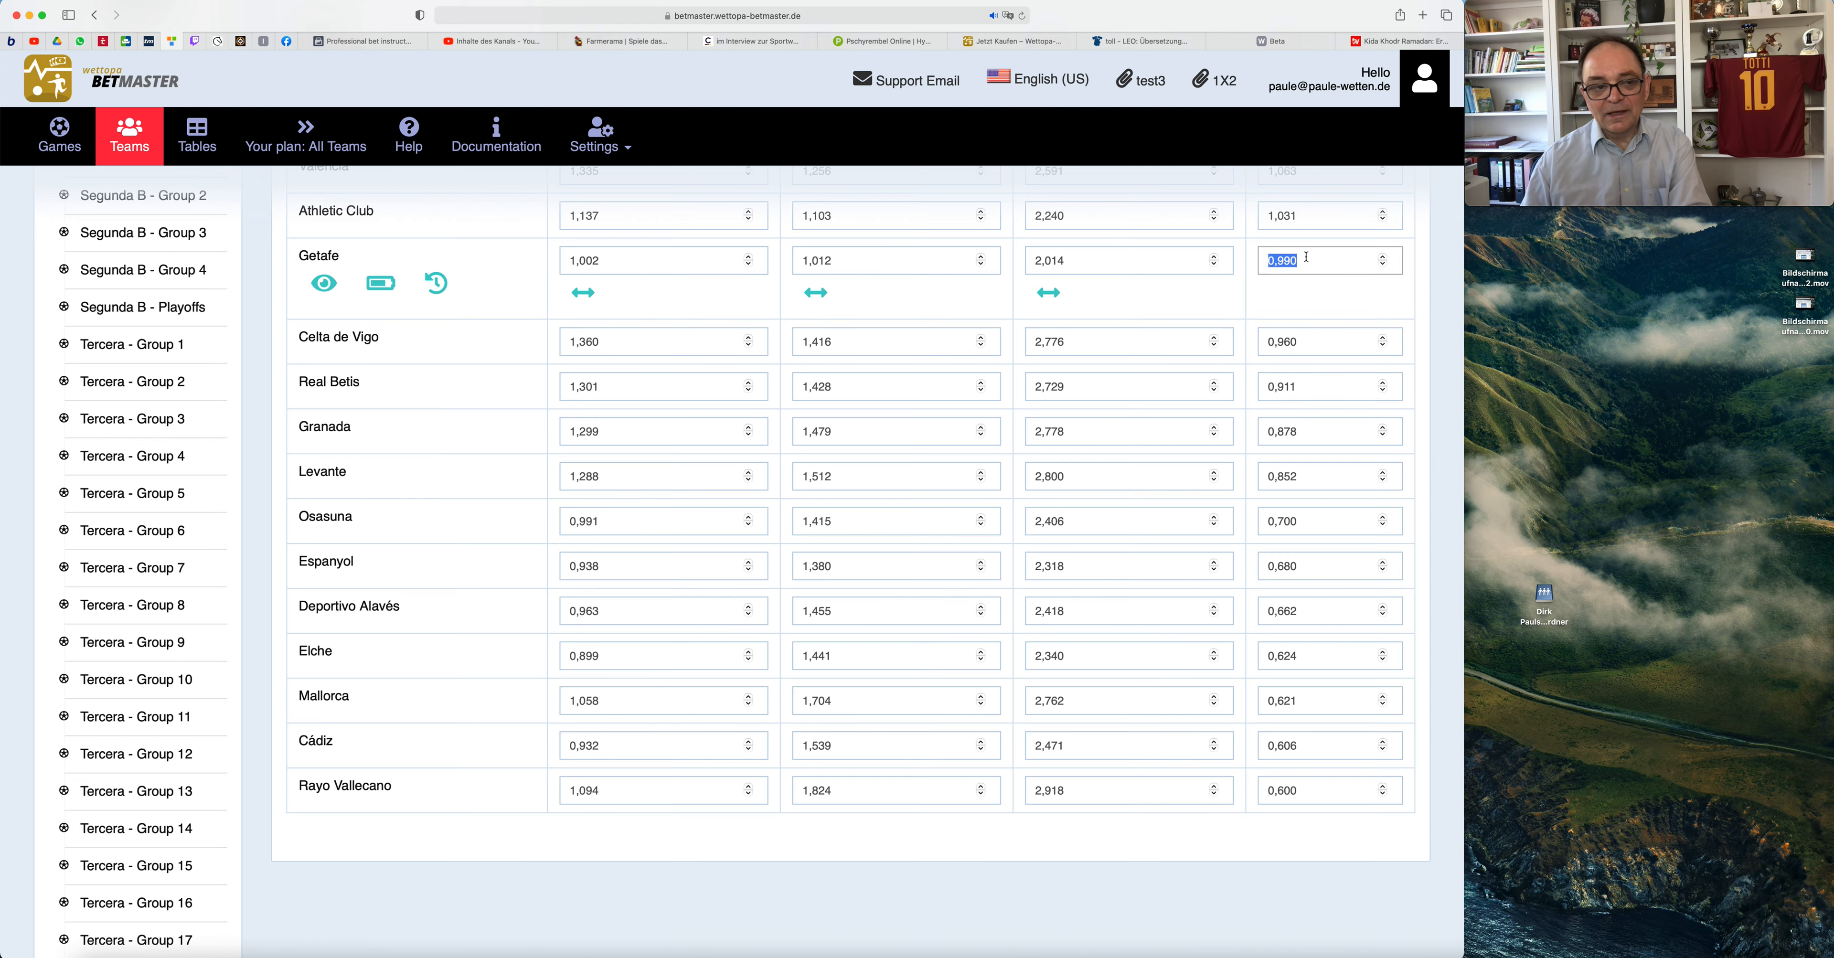
text(0,9)
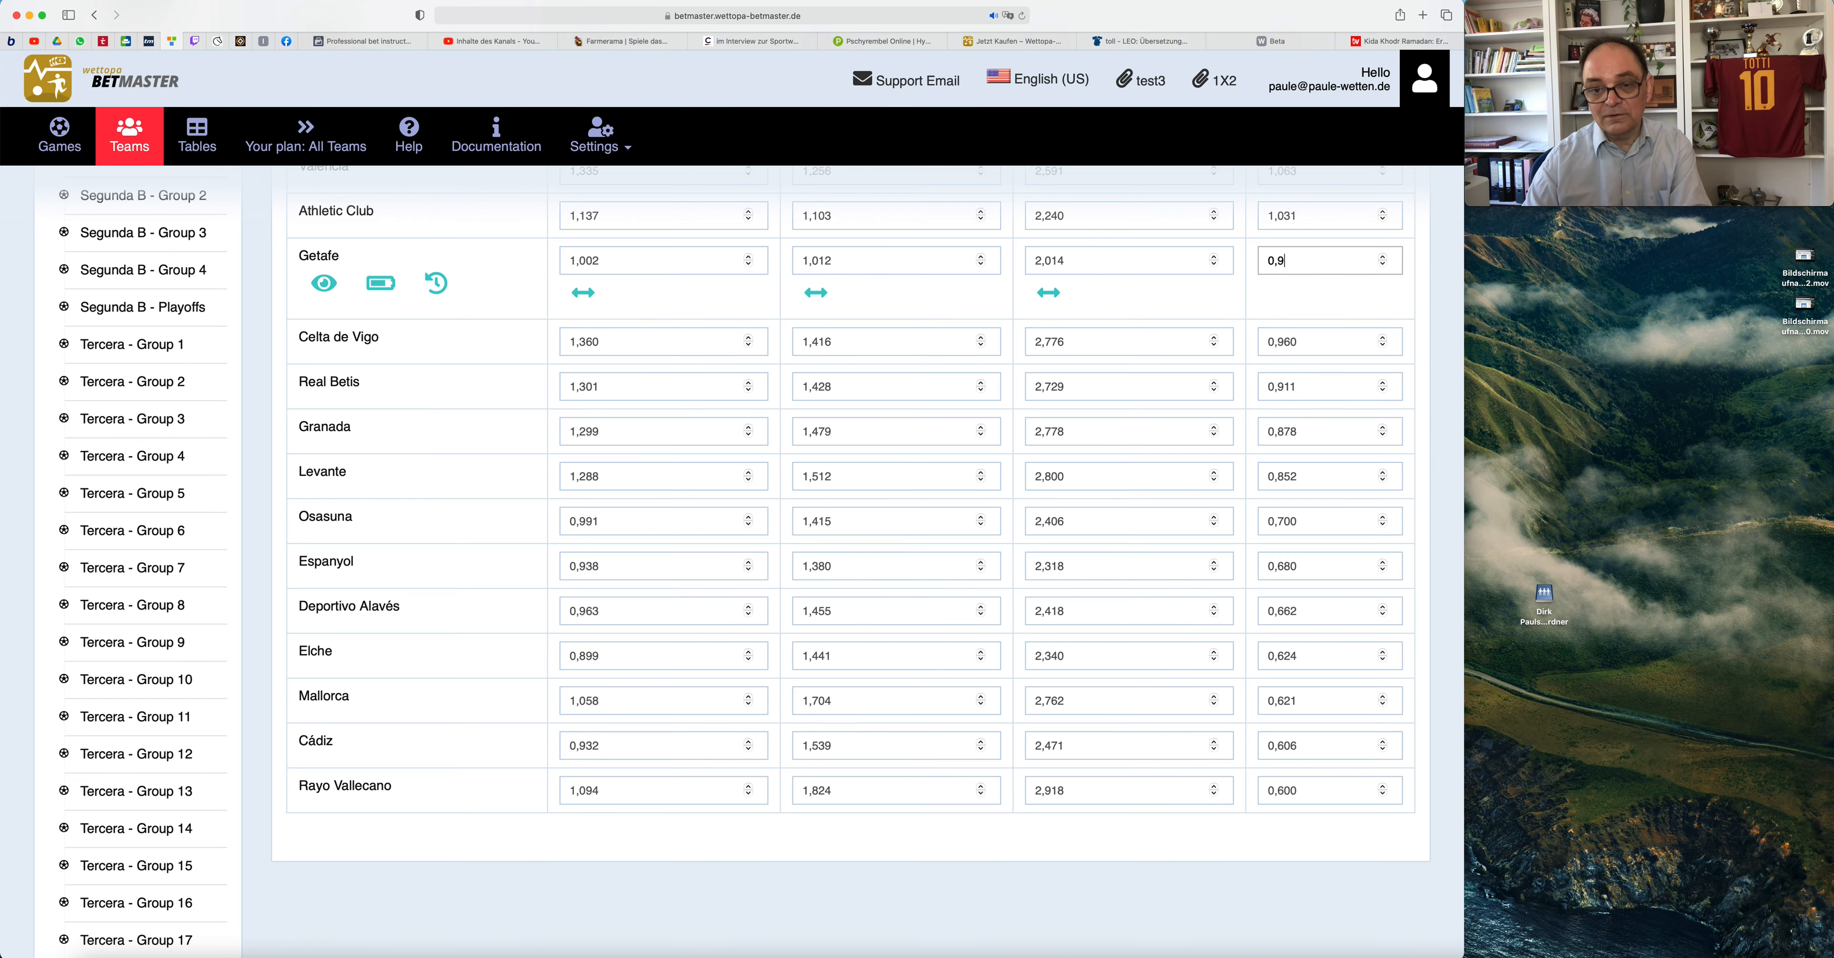
scroll(1310, 299, up, 3)
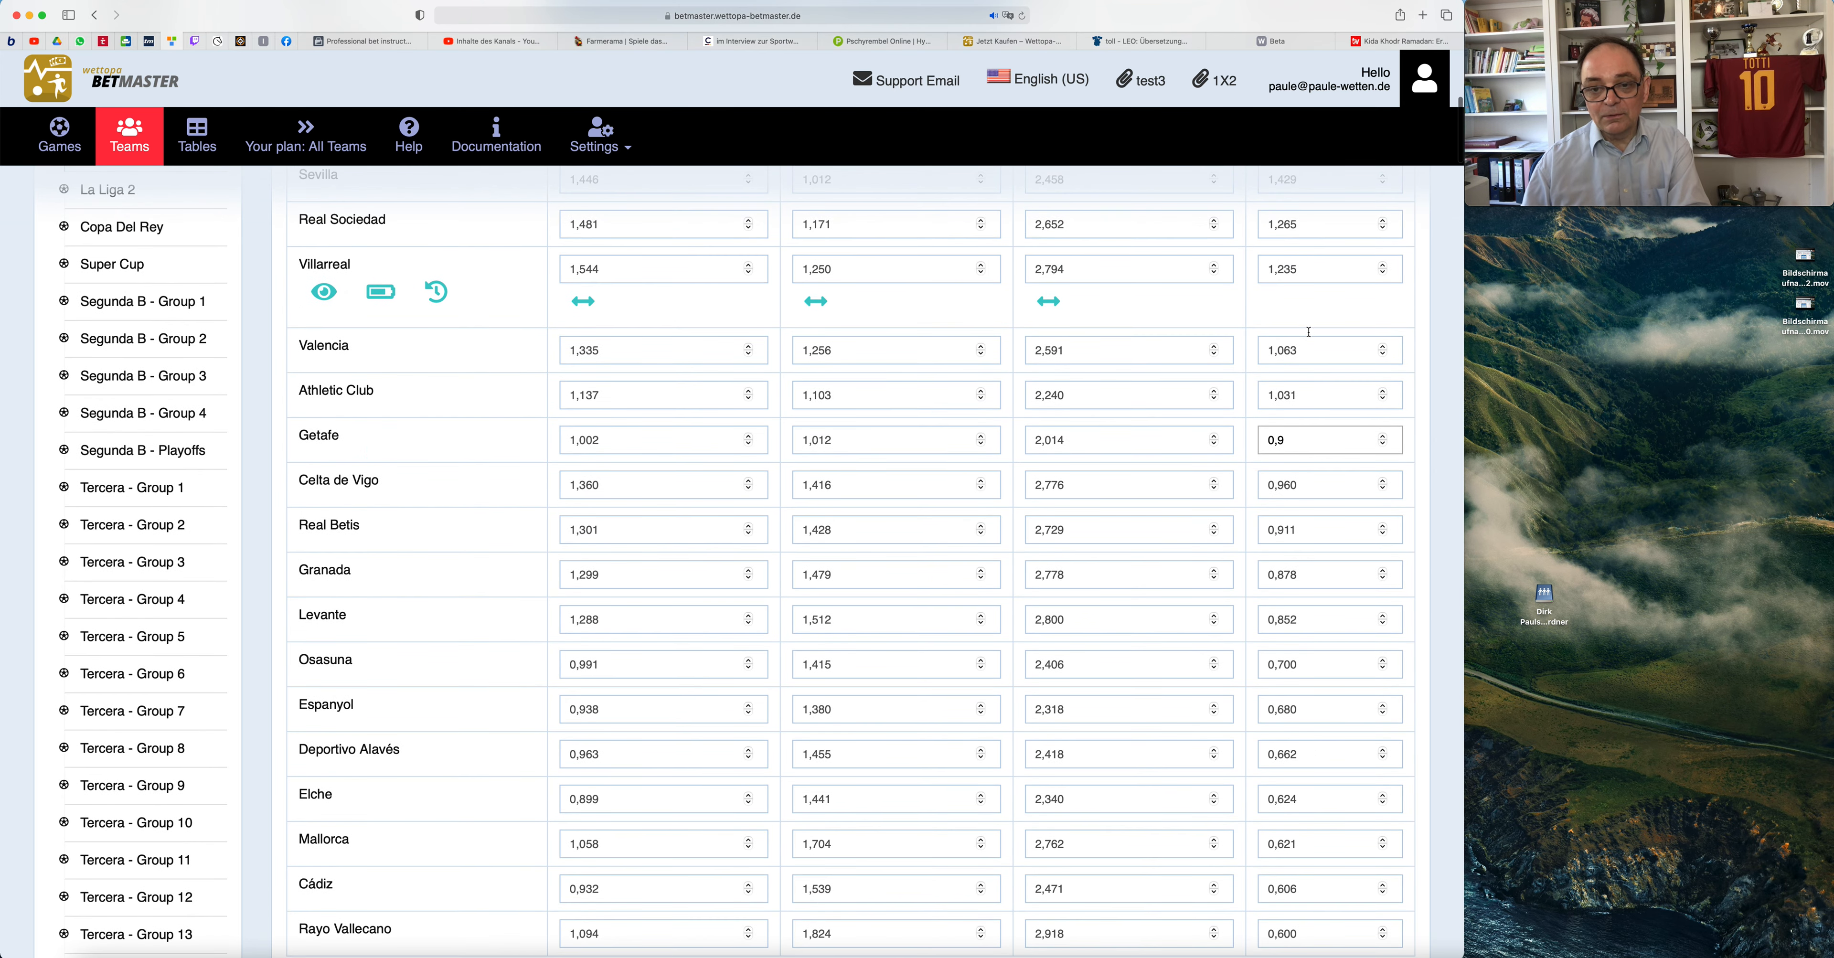
click(1309, 344)
Set Valencia's strength to 0,88
double_click(1304, 316)
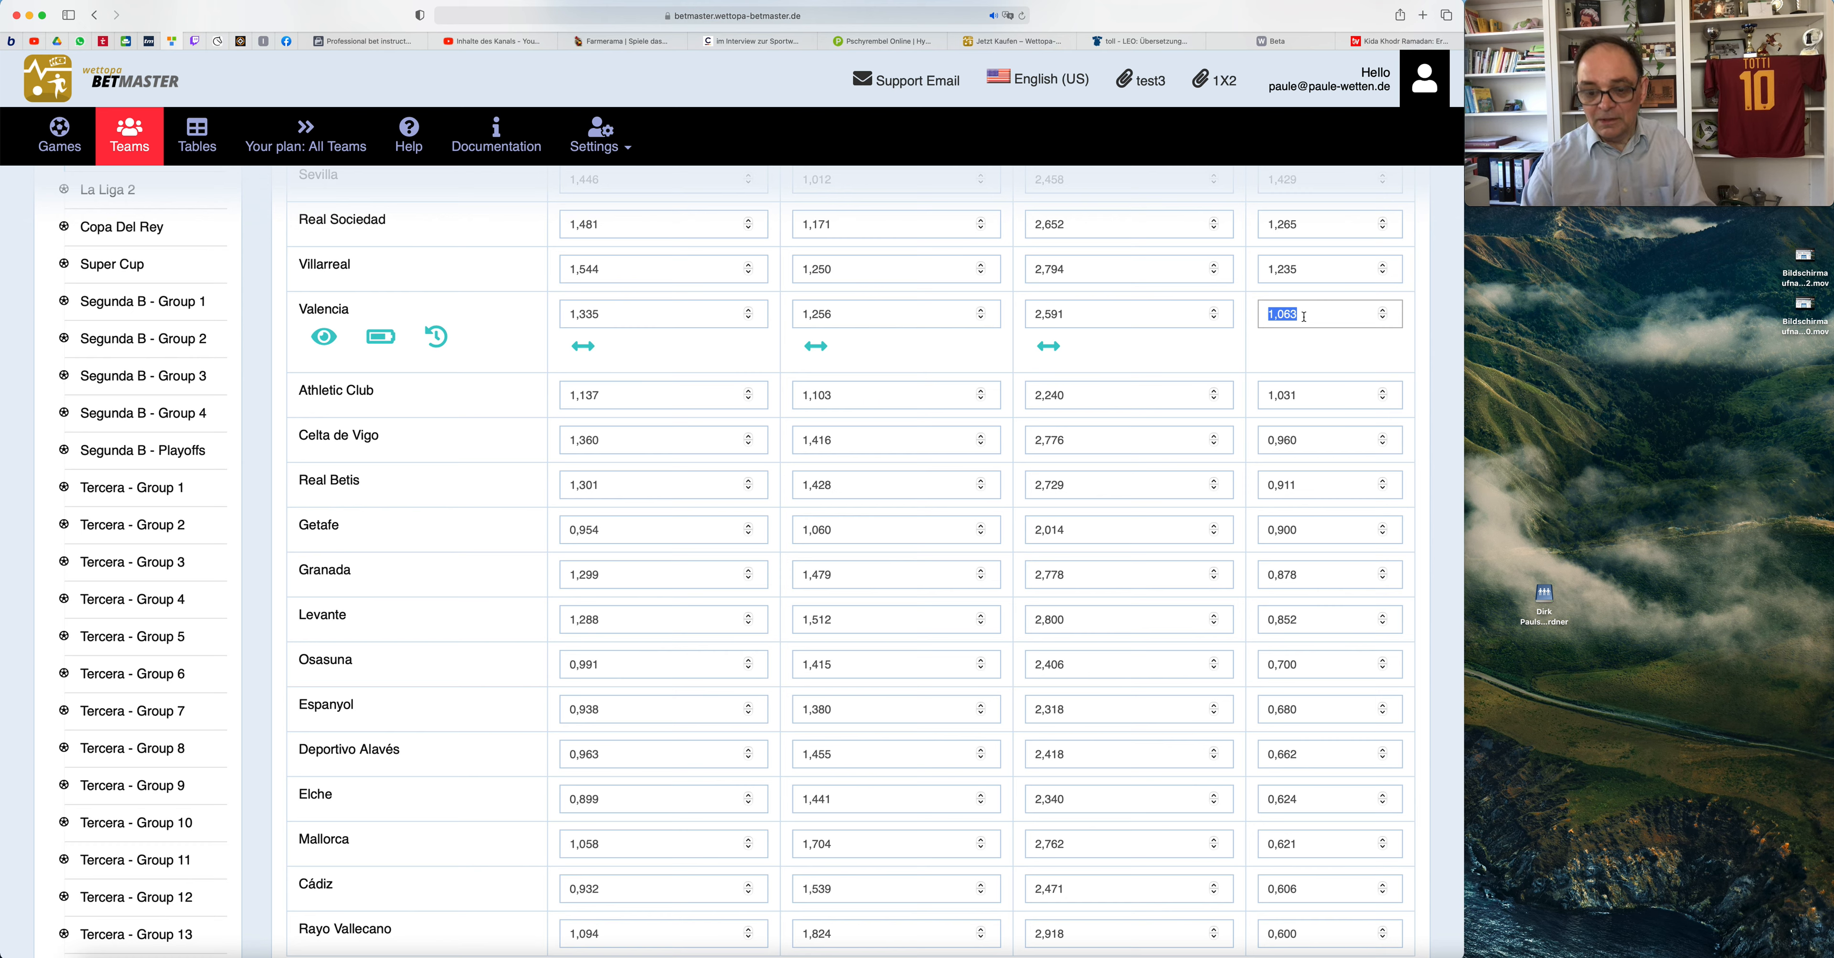
text(0,88)
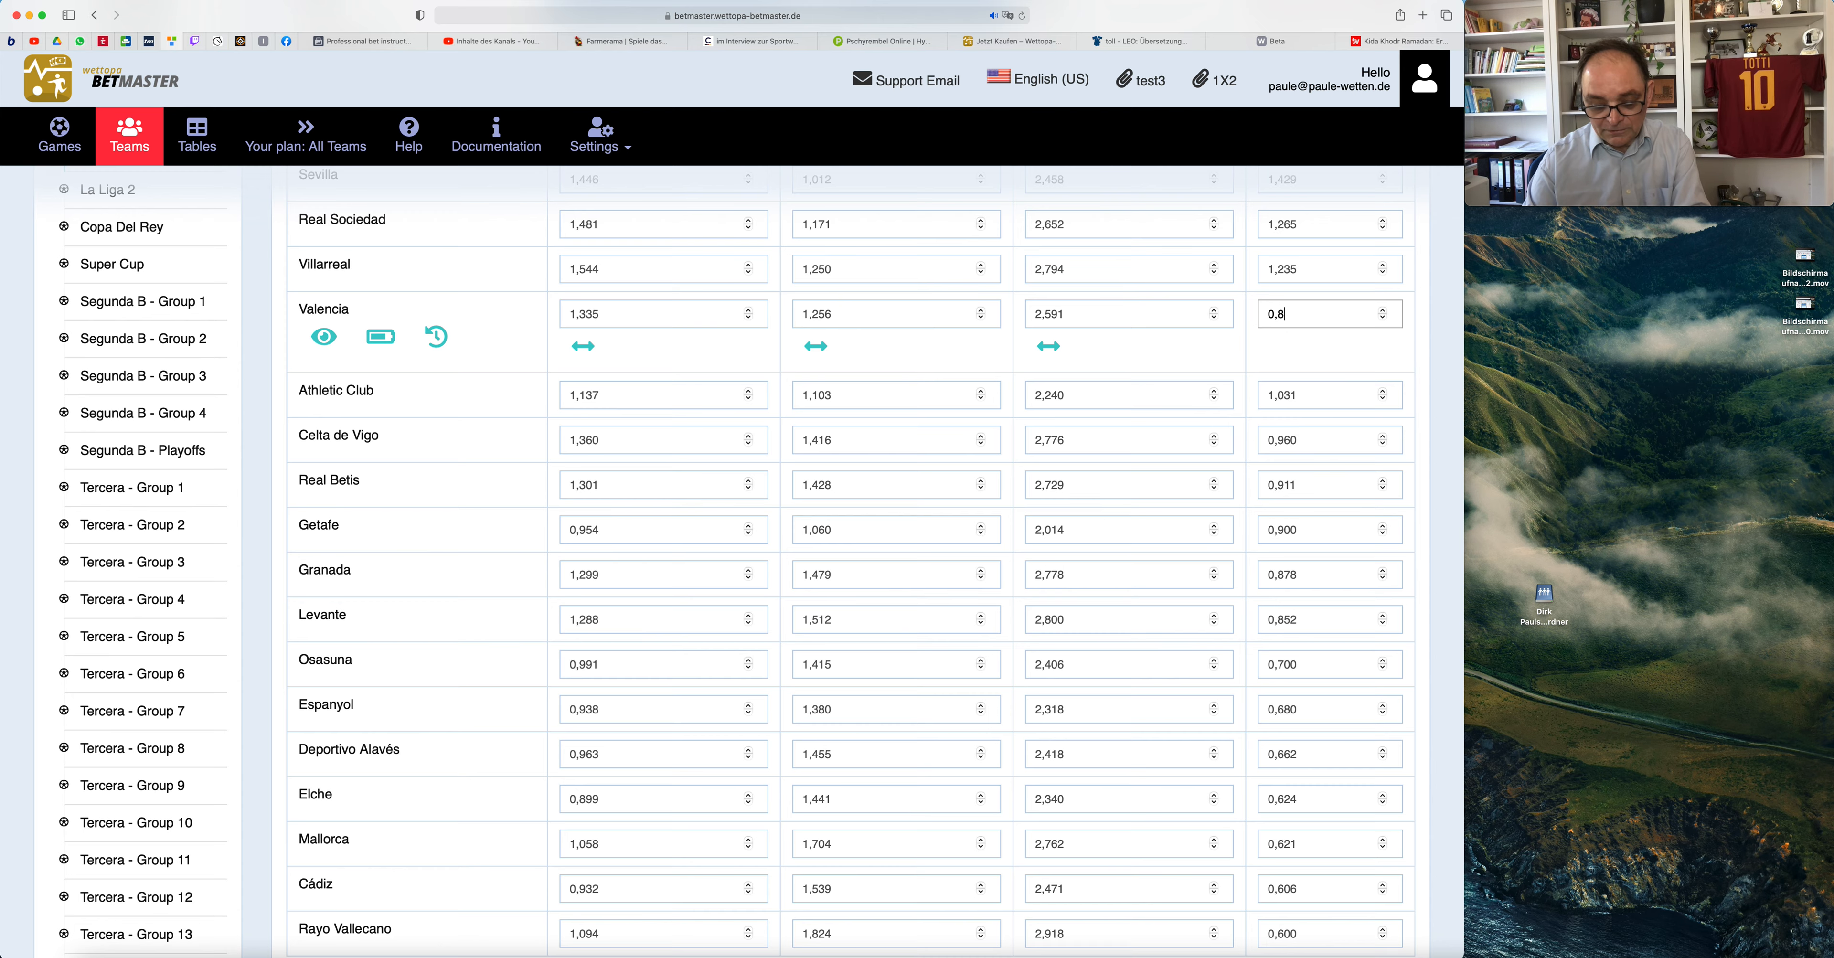
click(1313, 271)
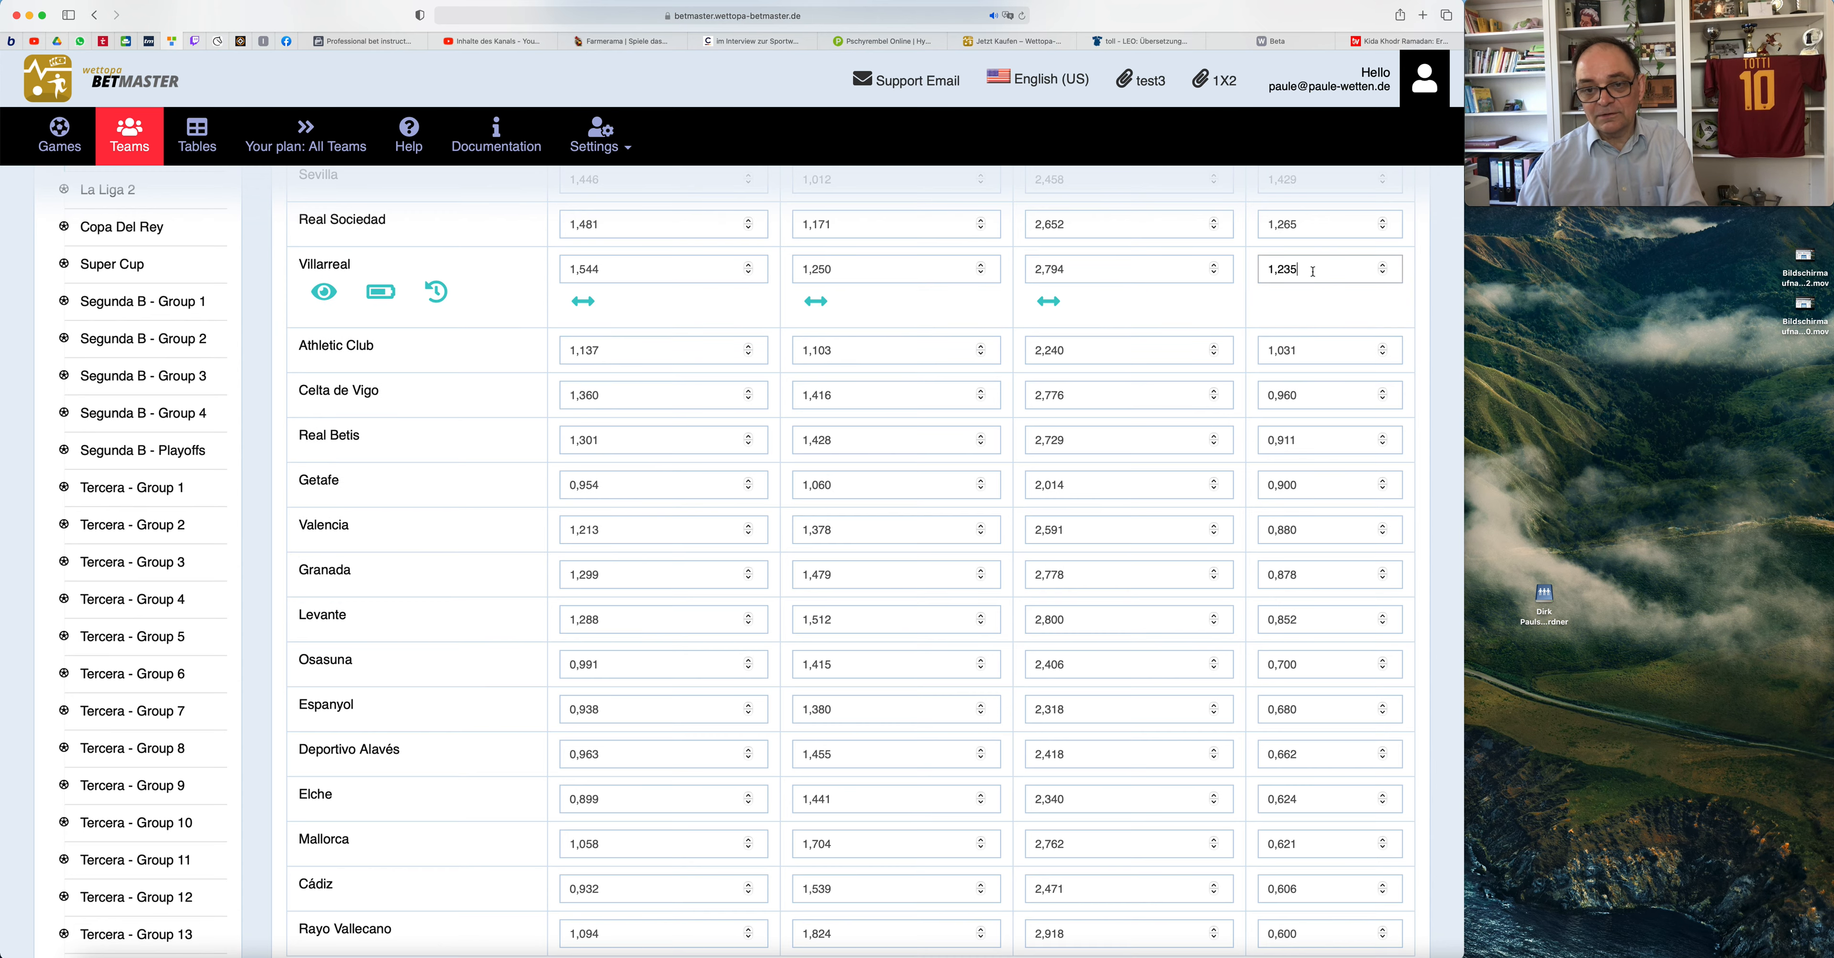
scroll(1261, 513, down, 1)
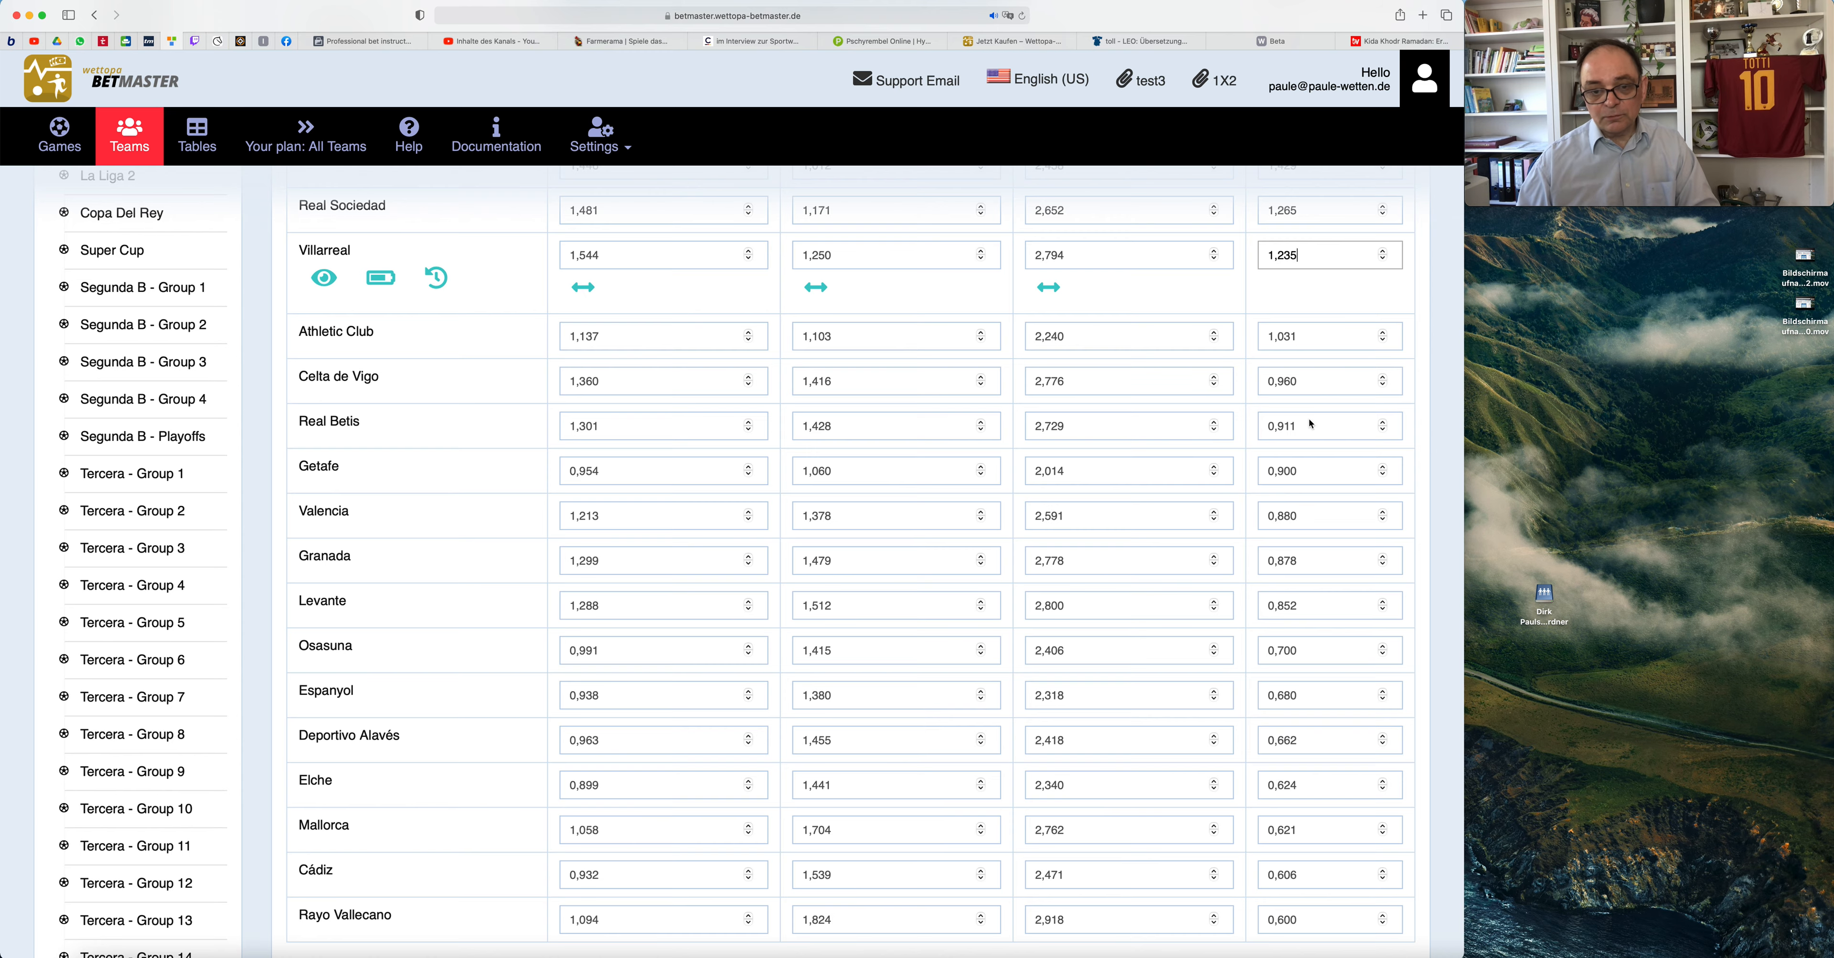
Set FC Barcelona's strength to 1,9
scroll(1310, 423, up, 5)
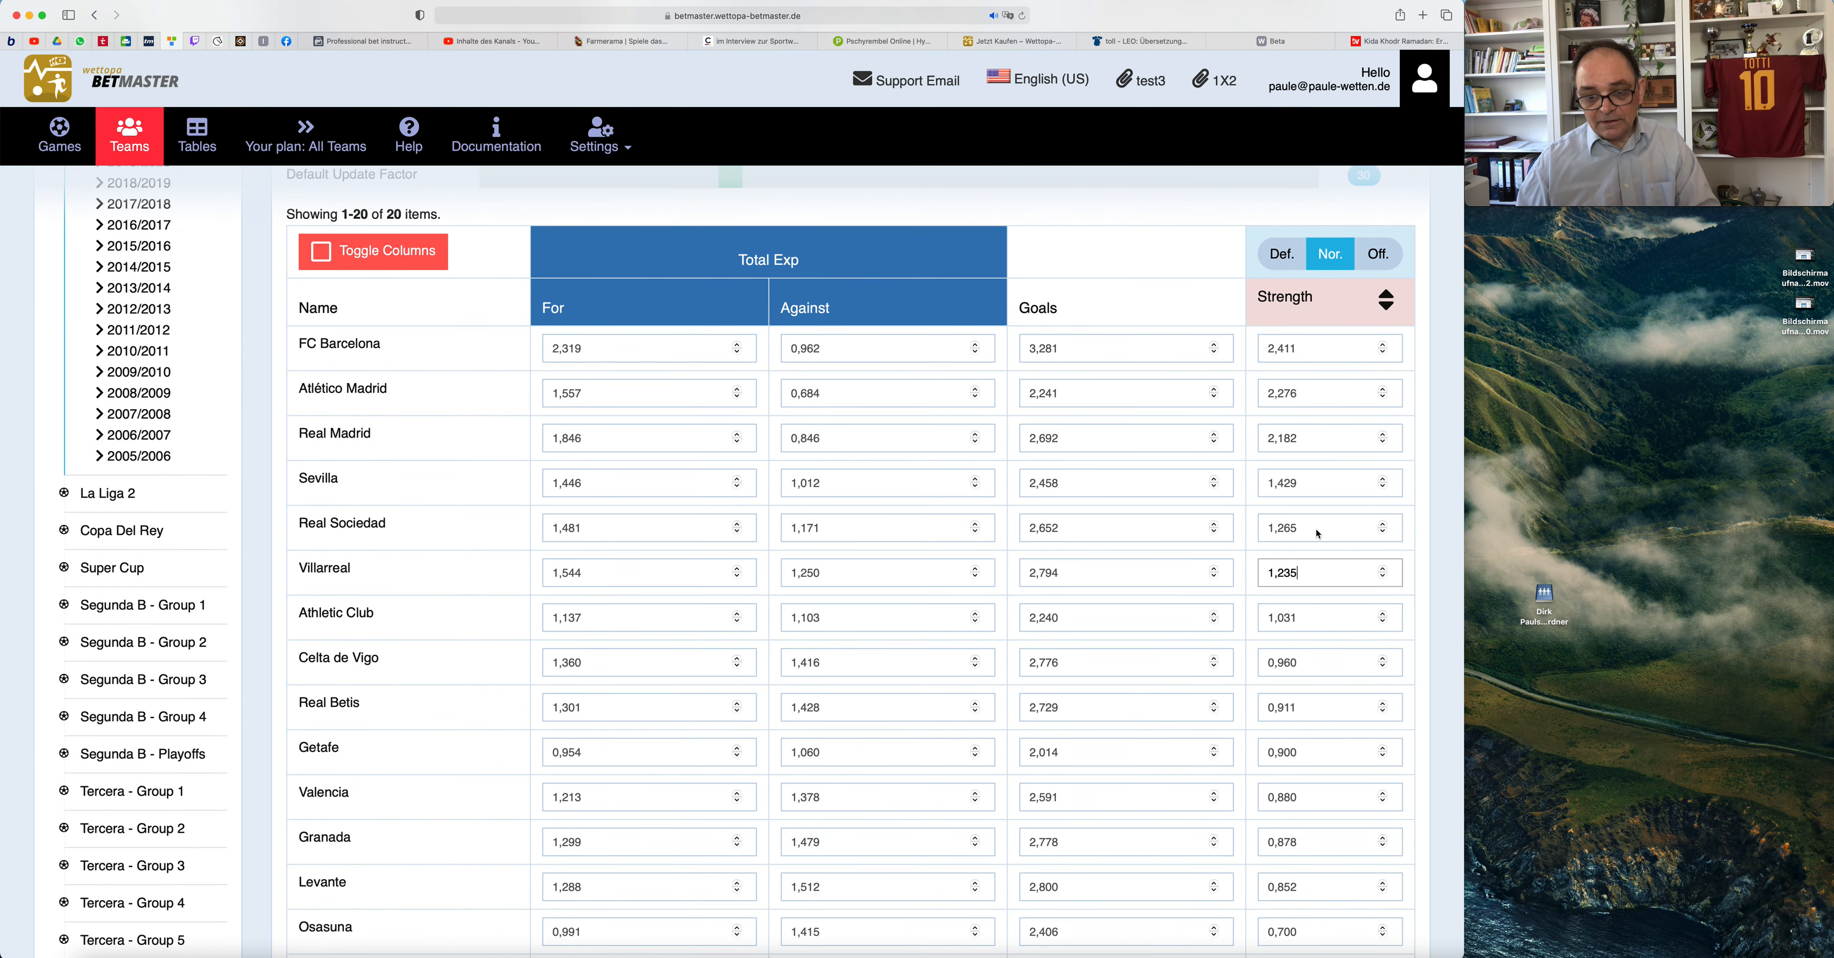
click(1317, 528)
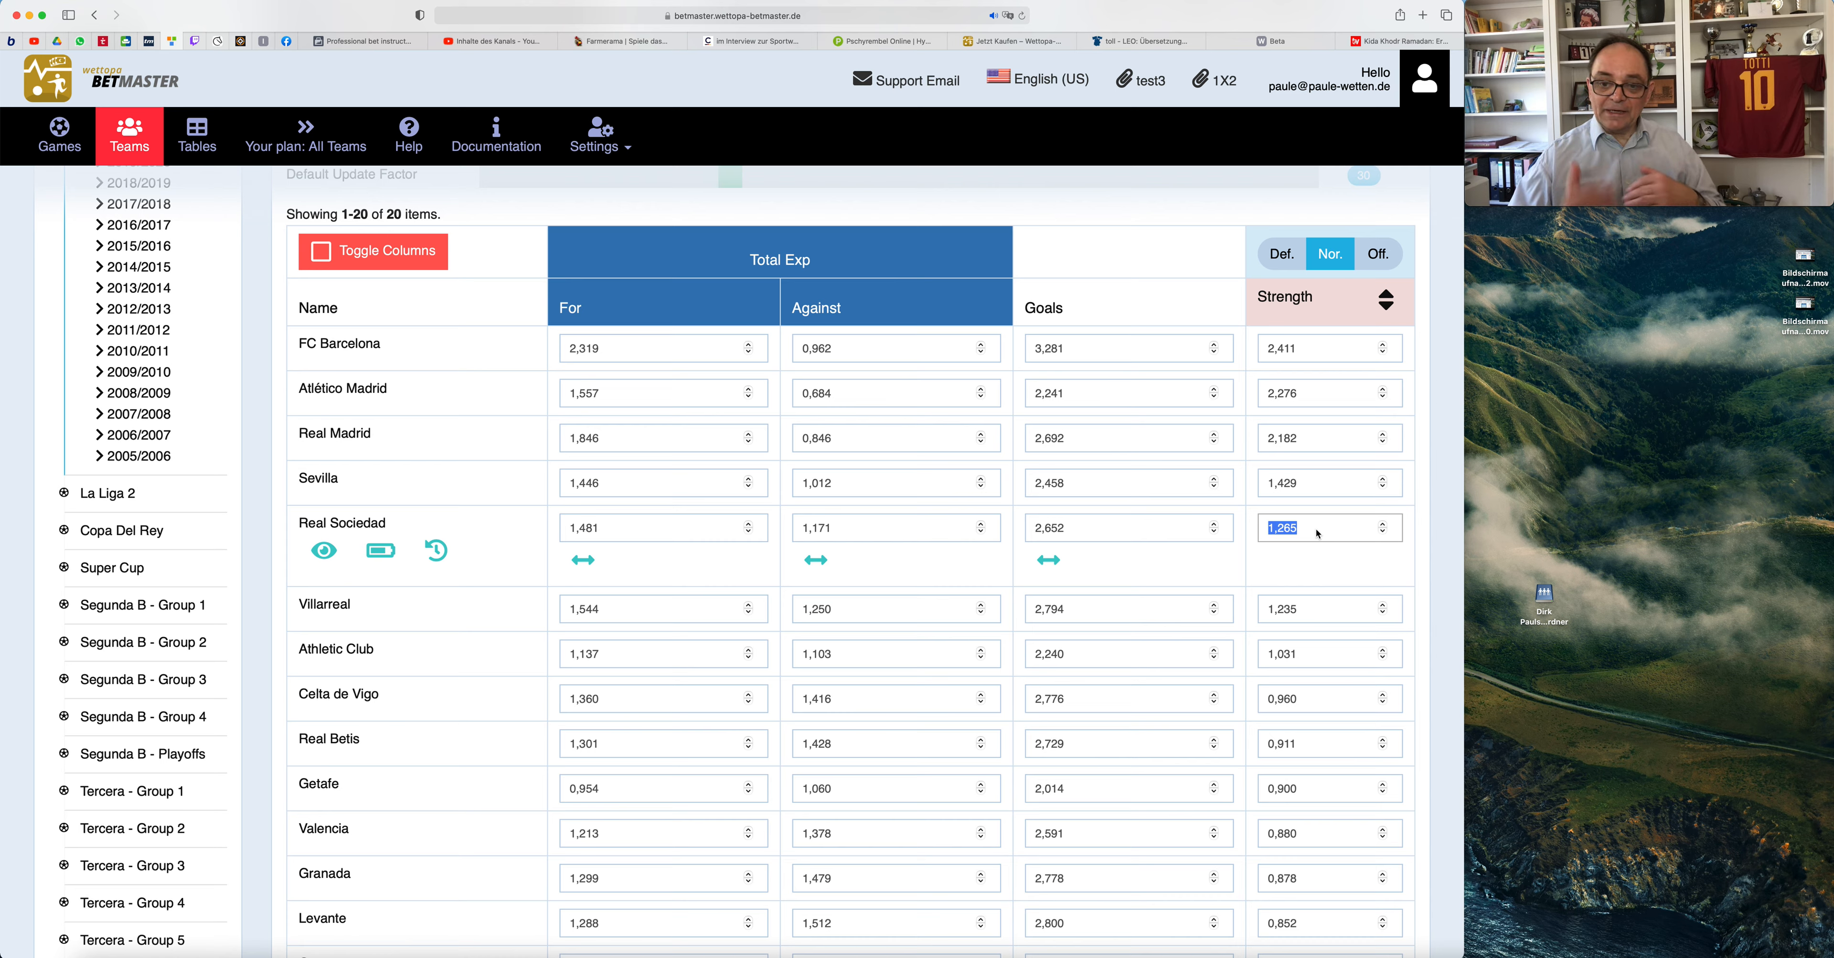
click(1318, 354)
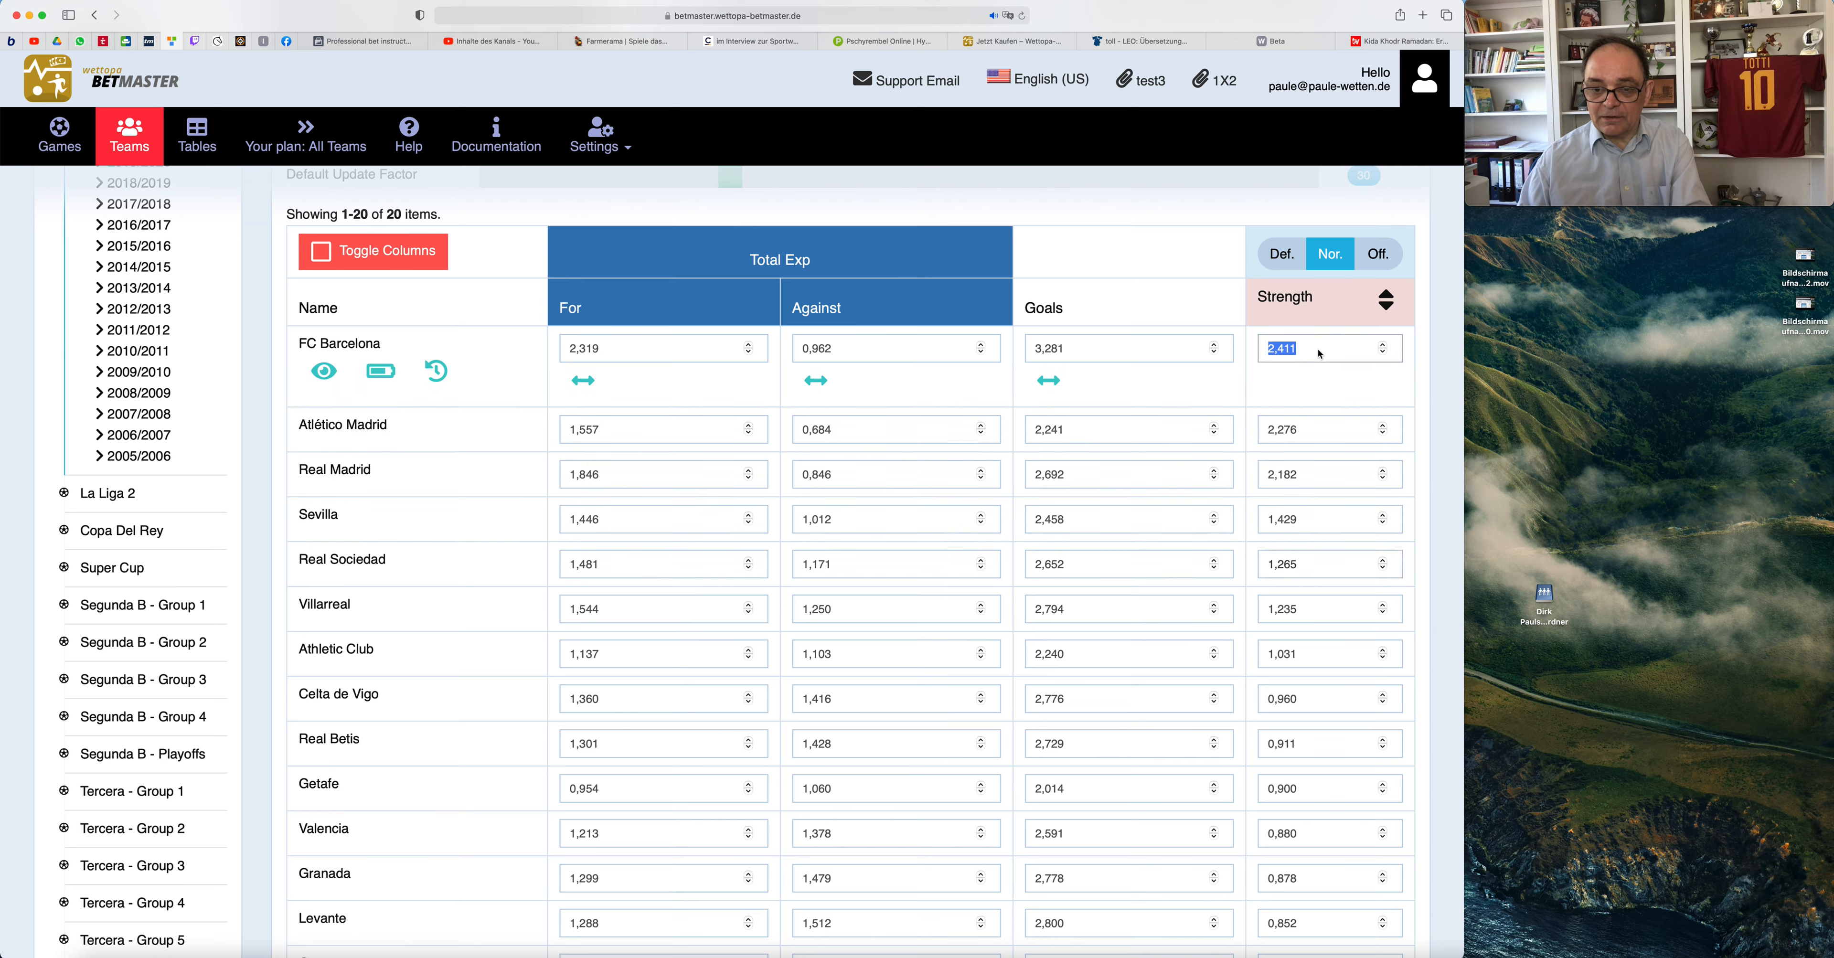
text(1,9)
key(Tab)
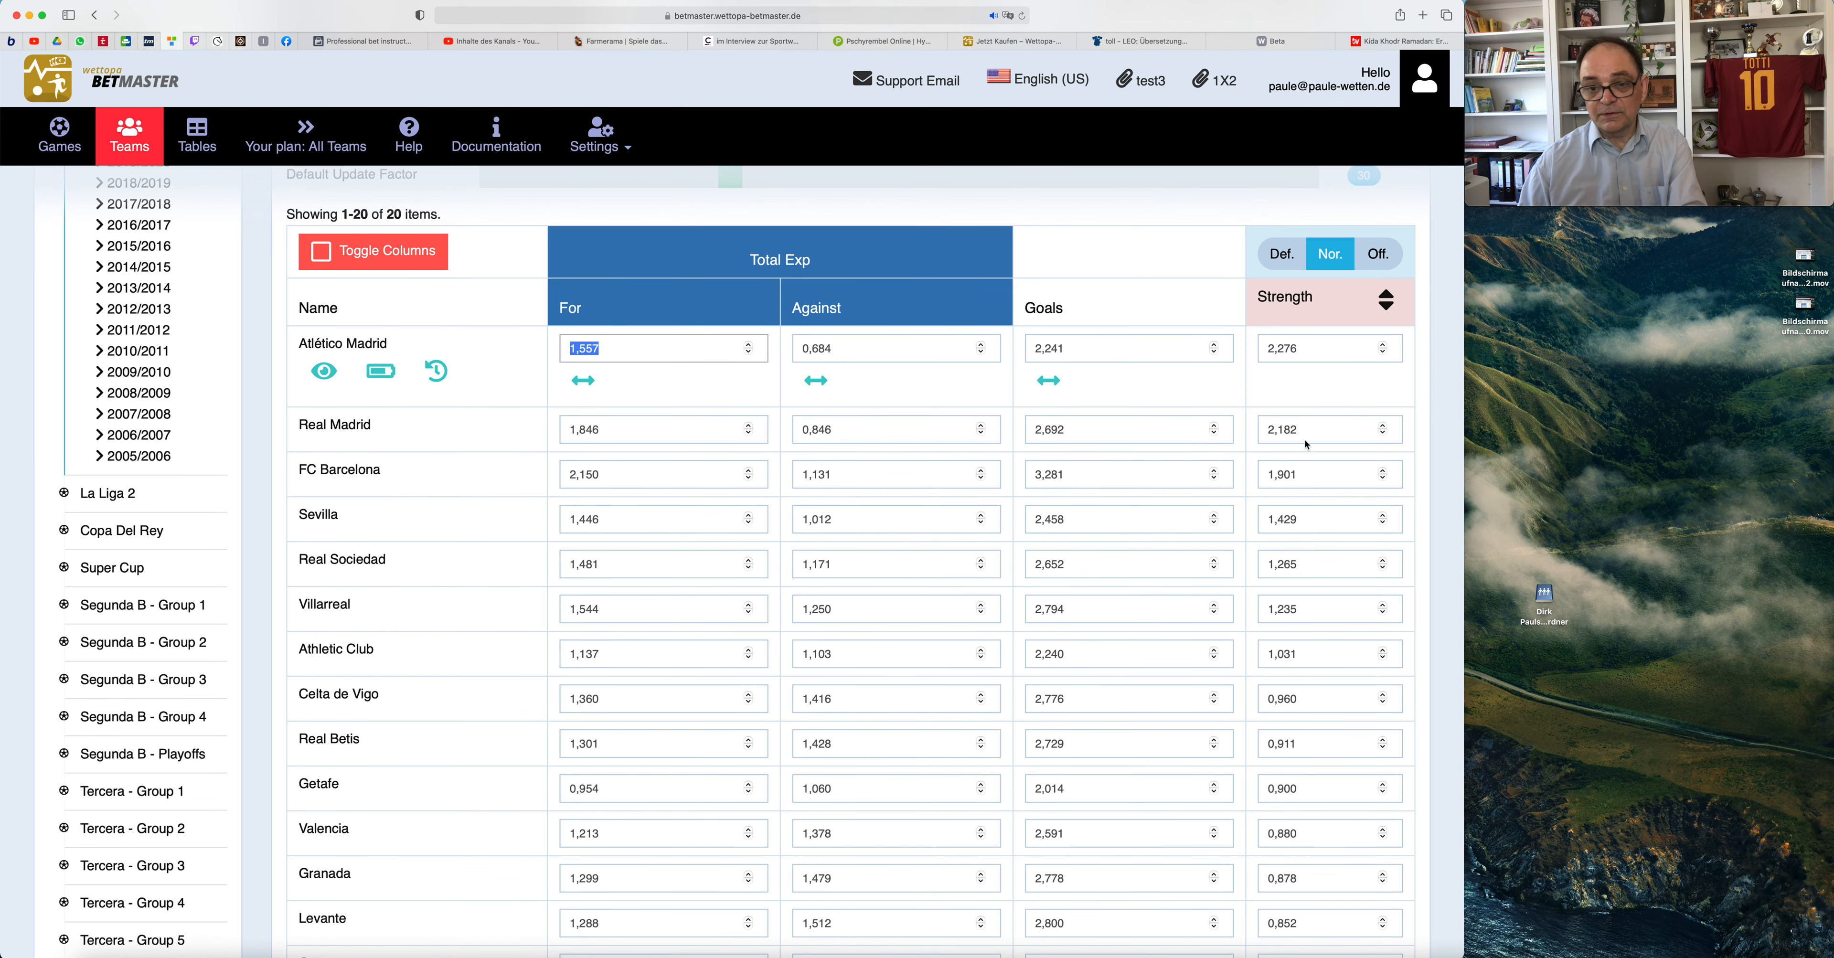
Set Atlético Madrid's strength to 2,1
click(1304, 352)
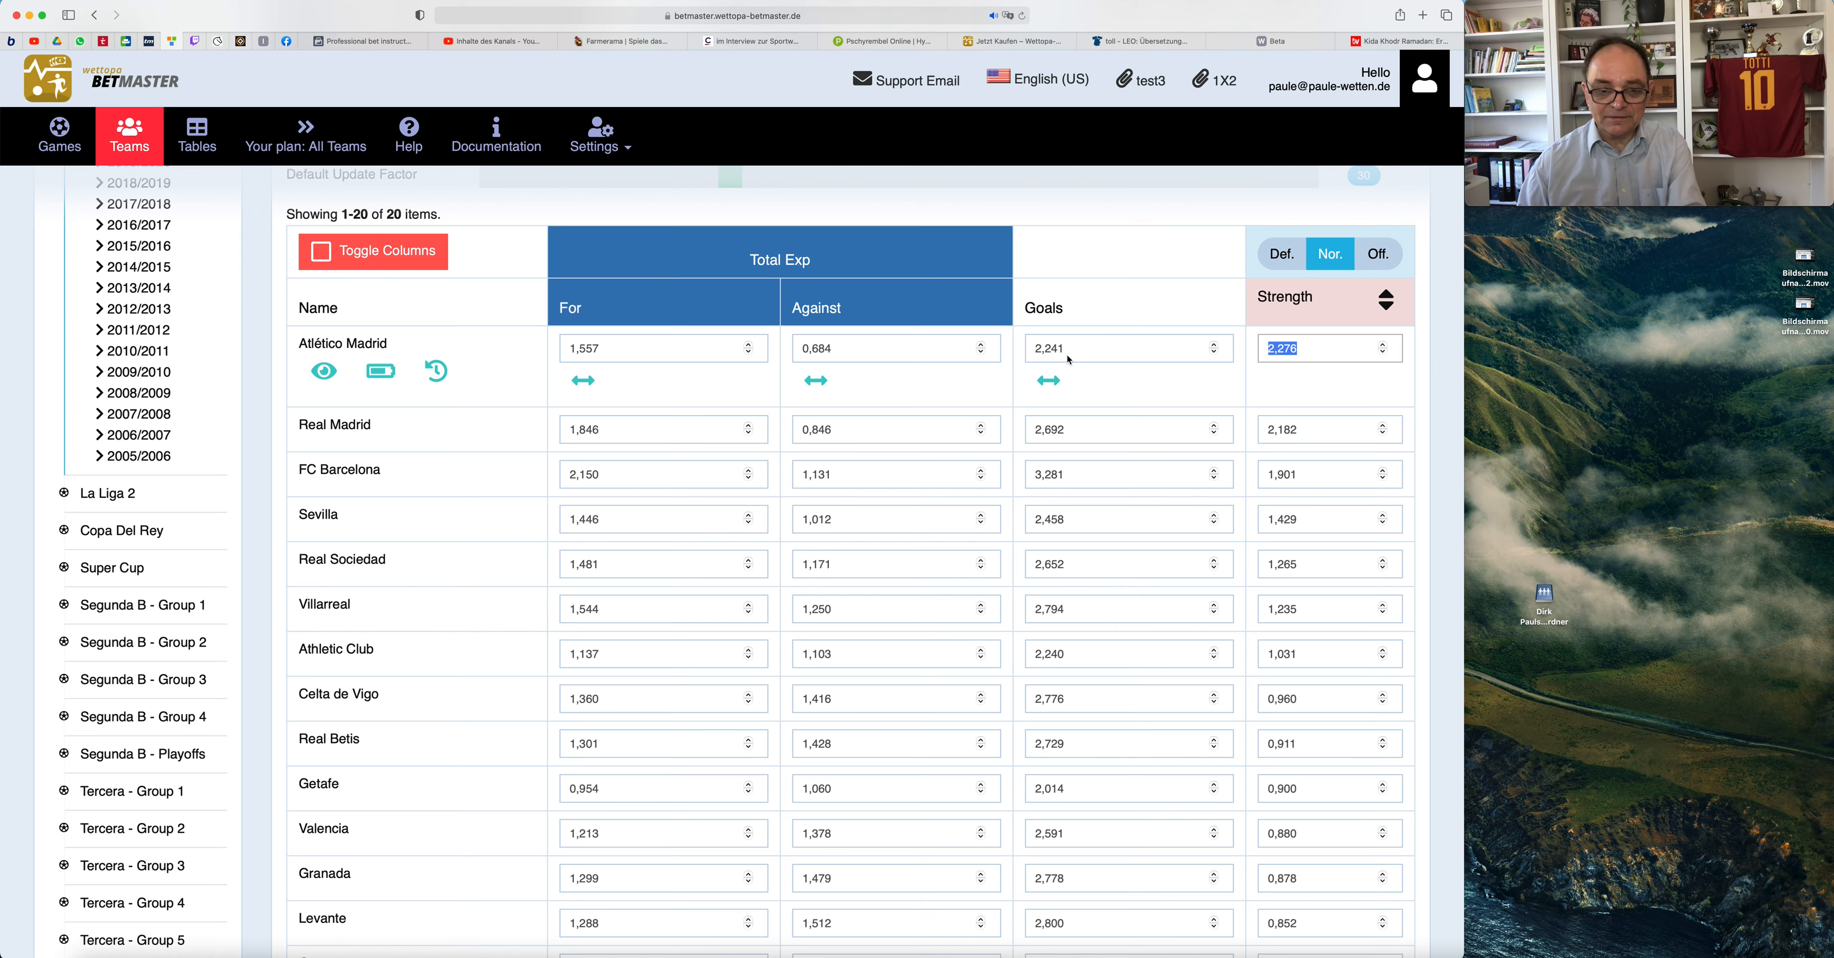
click(1306, 434)
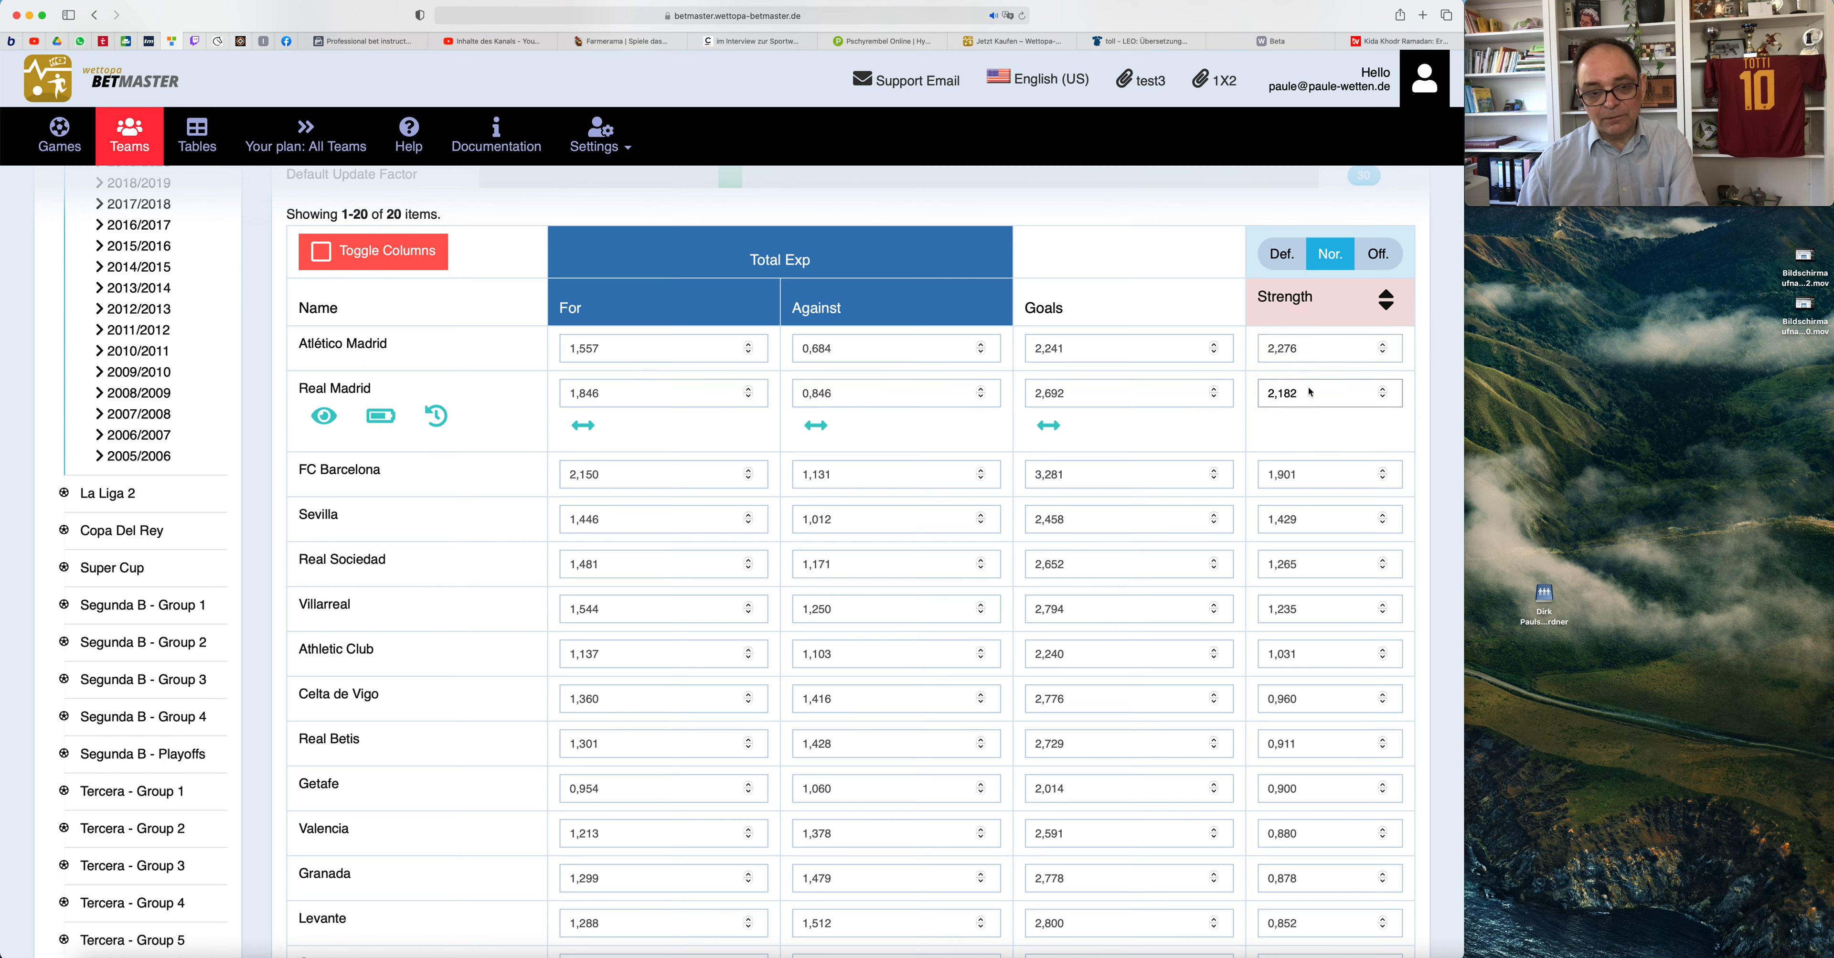
click(1305, 359)
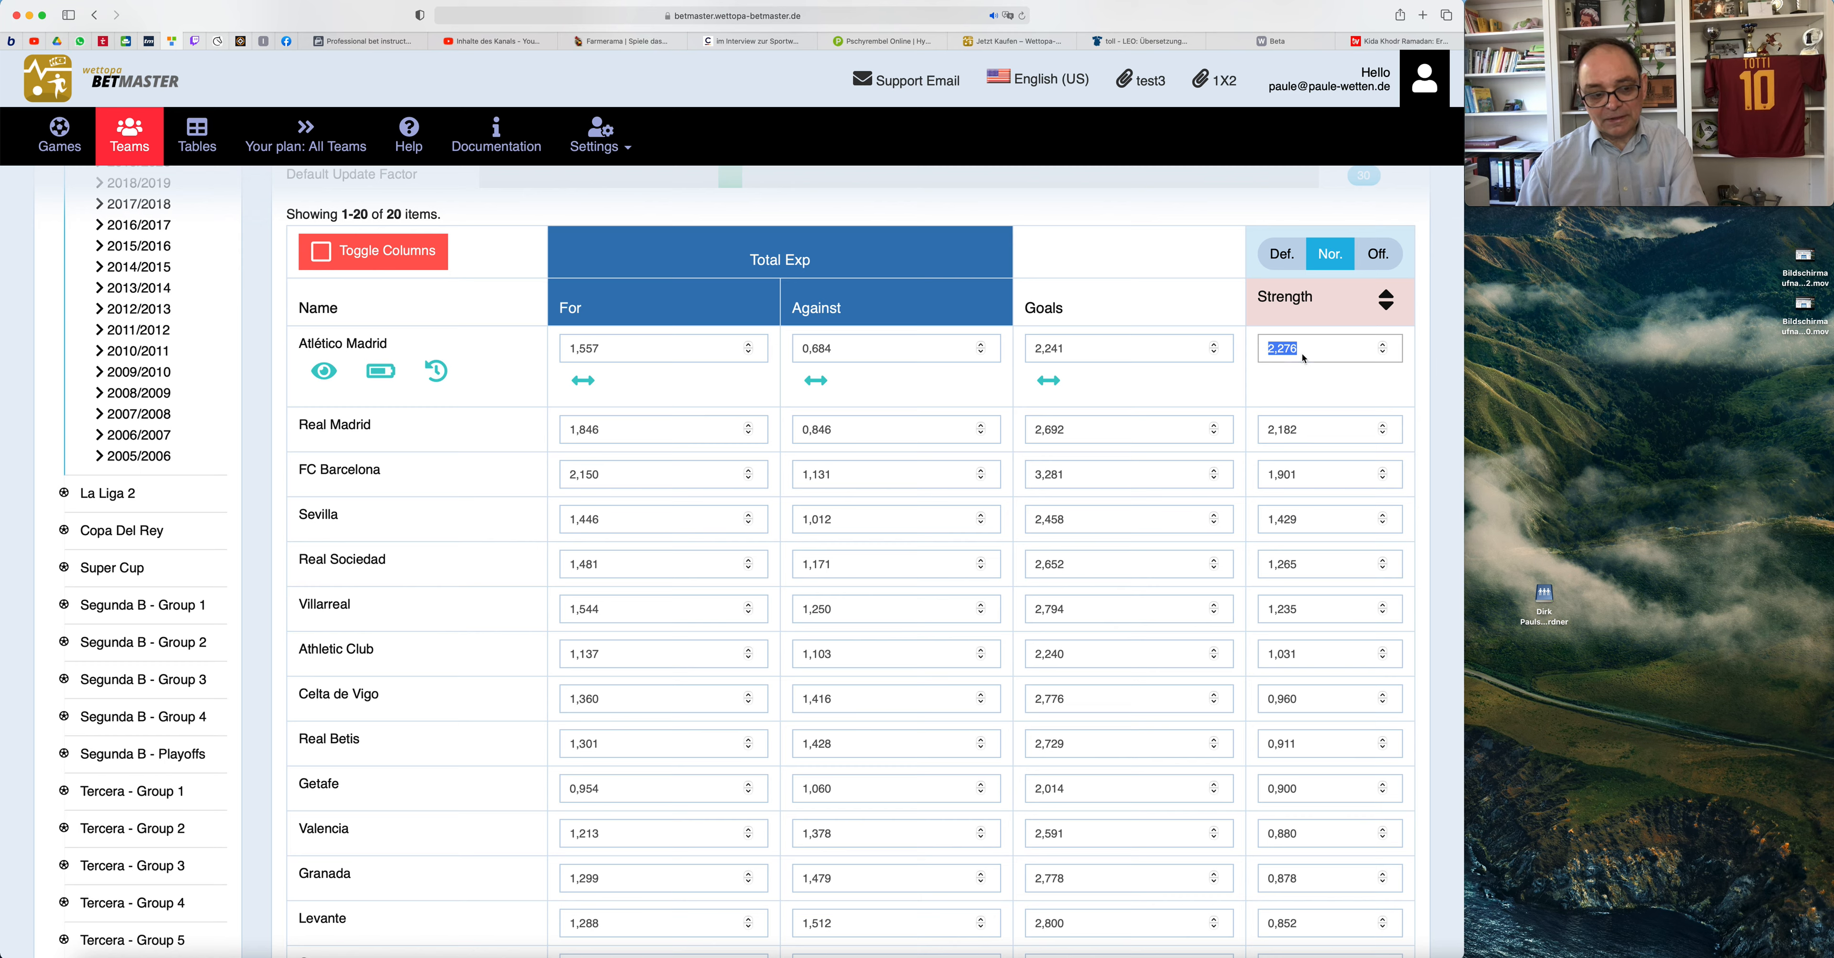
text(2,1)
key(Tab)
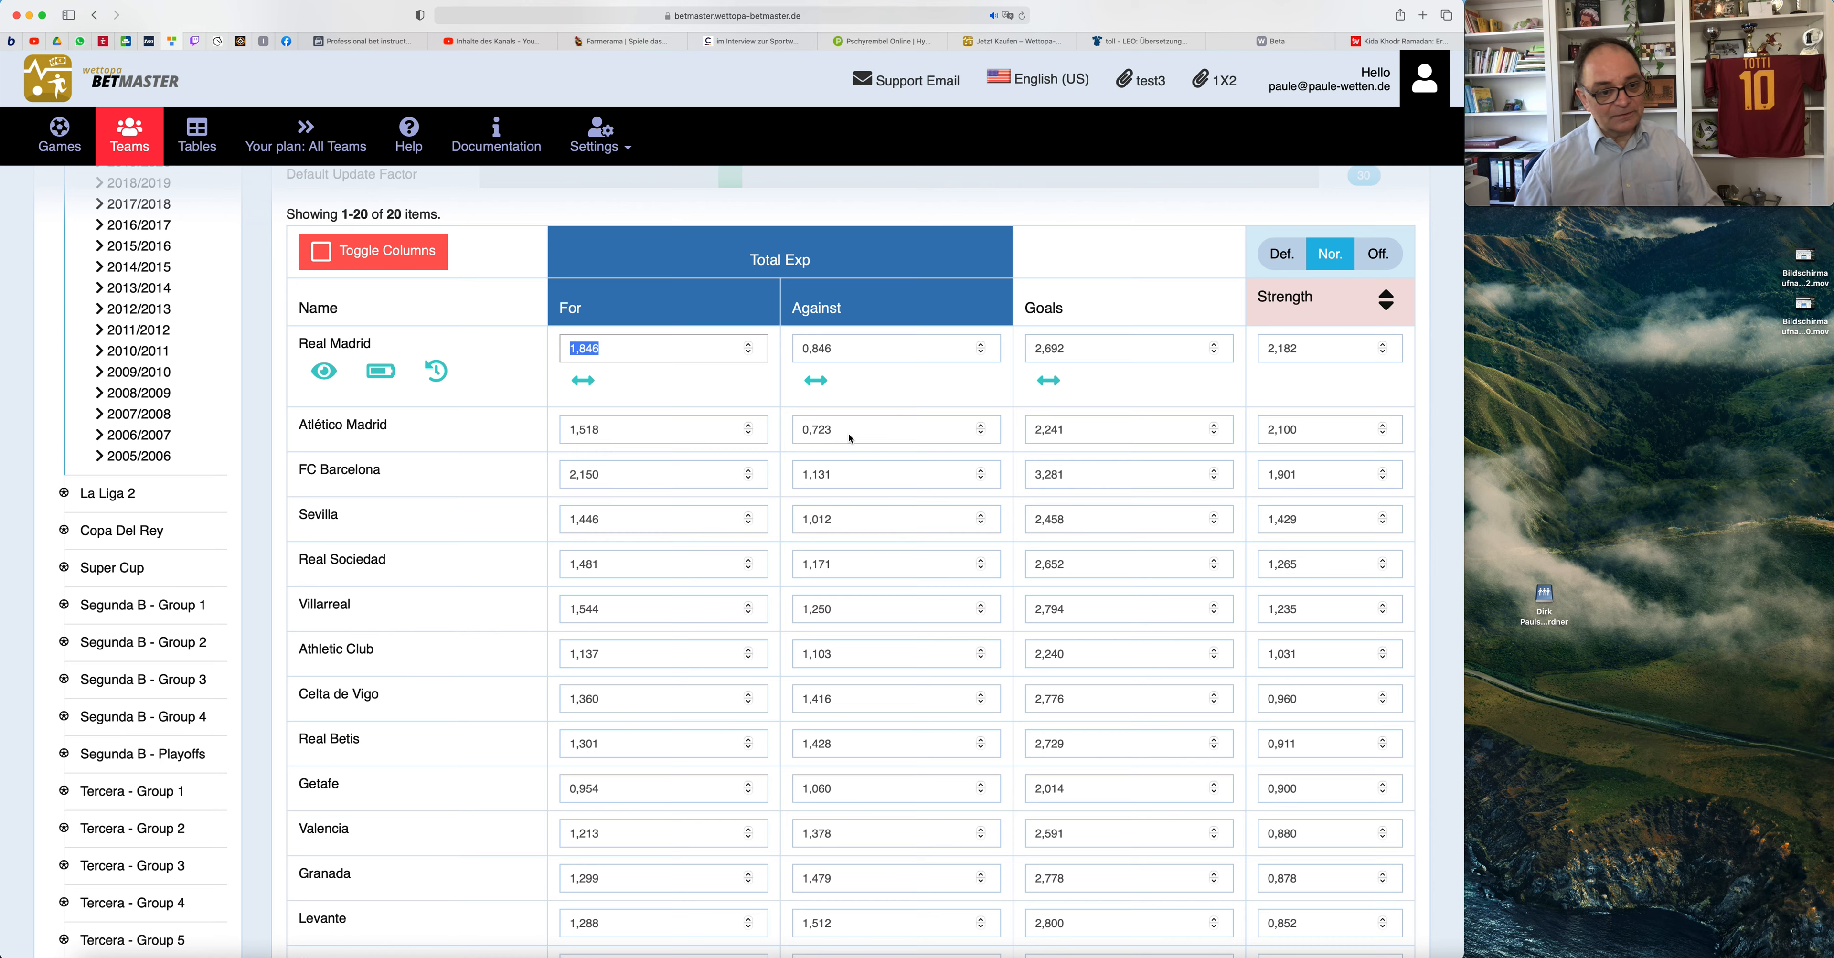
Set Sevilla's strength to 1,501
click(1321, 531)
double_click(1312, 492)
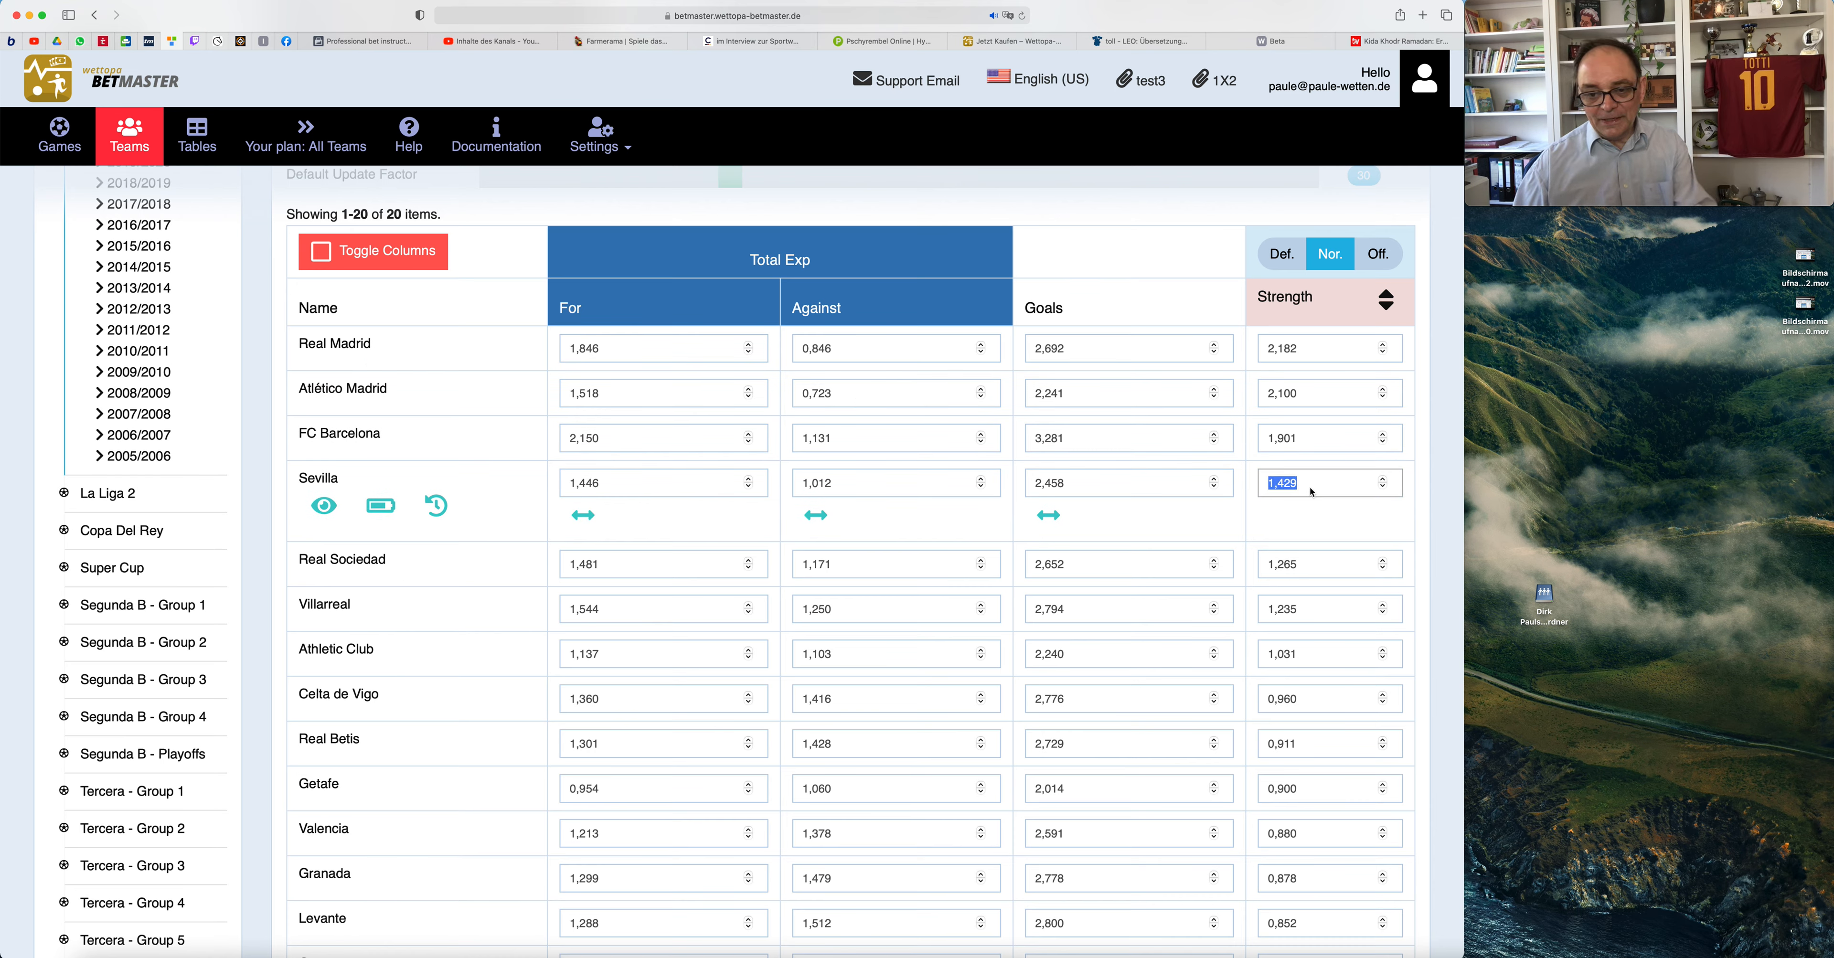
text(1,501)
key(Tab)
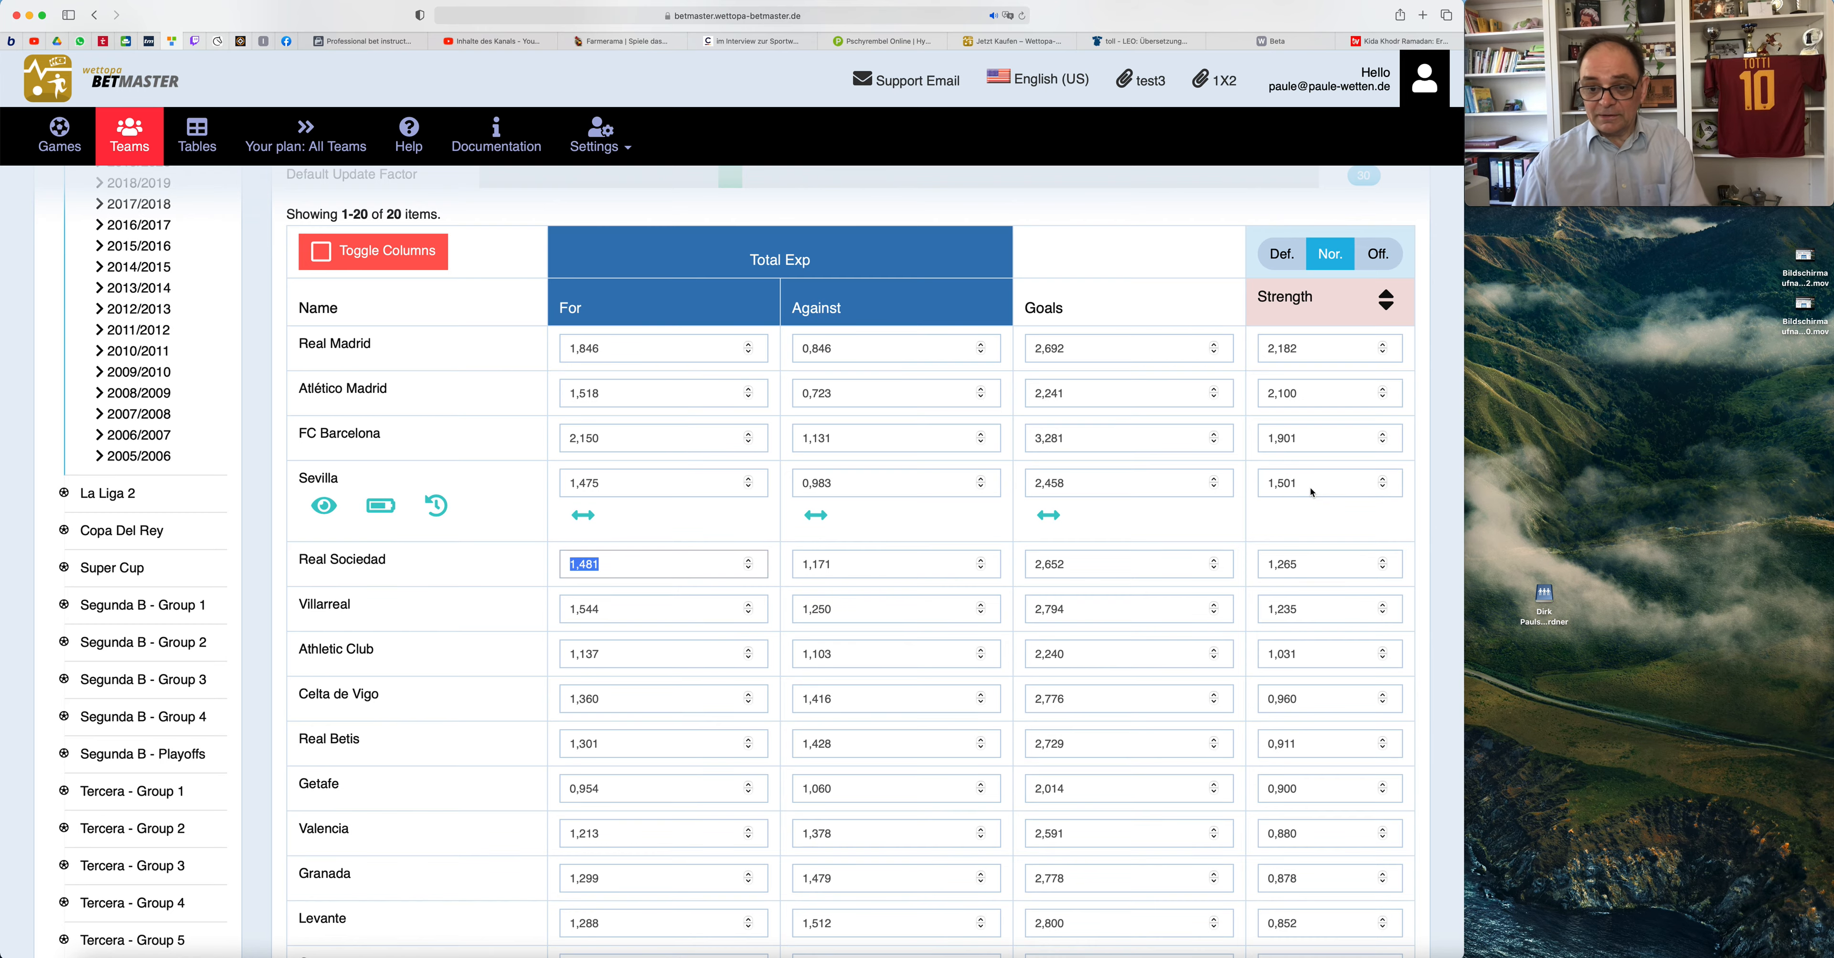
Save the adjusted La Liga 2021/2022 team values, agreeing to overwrite the old data
scroll(1312, 492, up, 5)
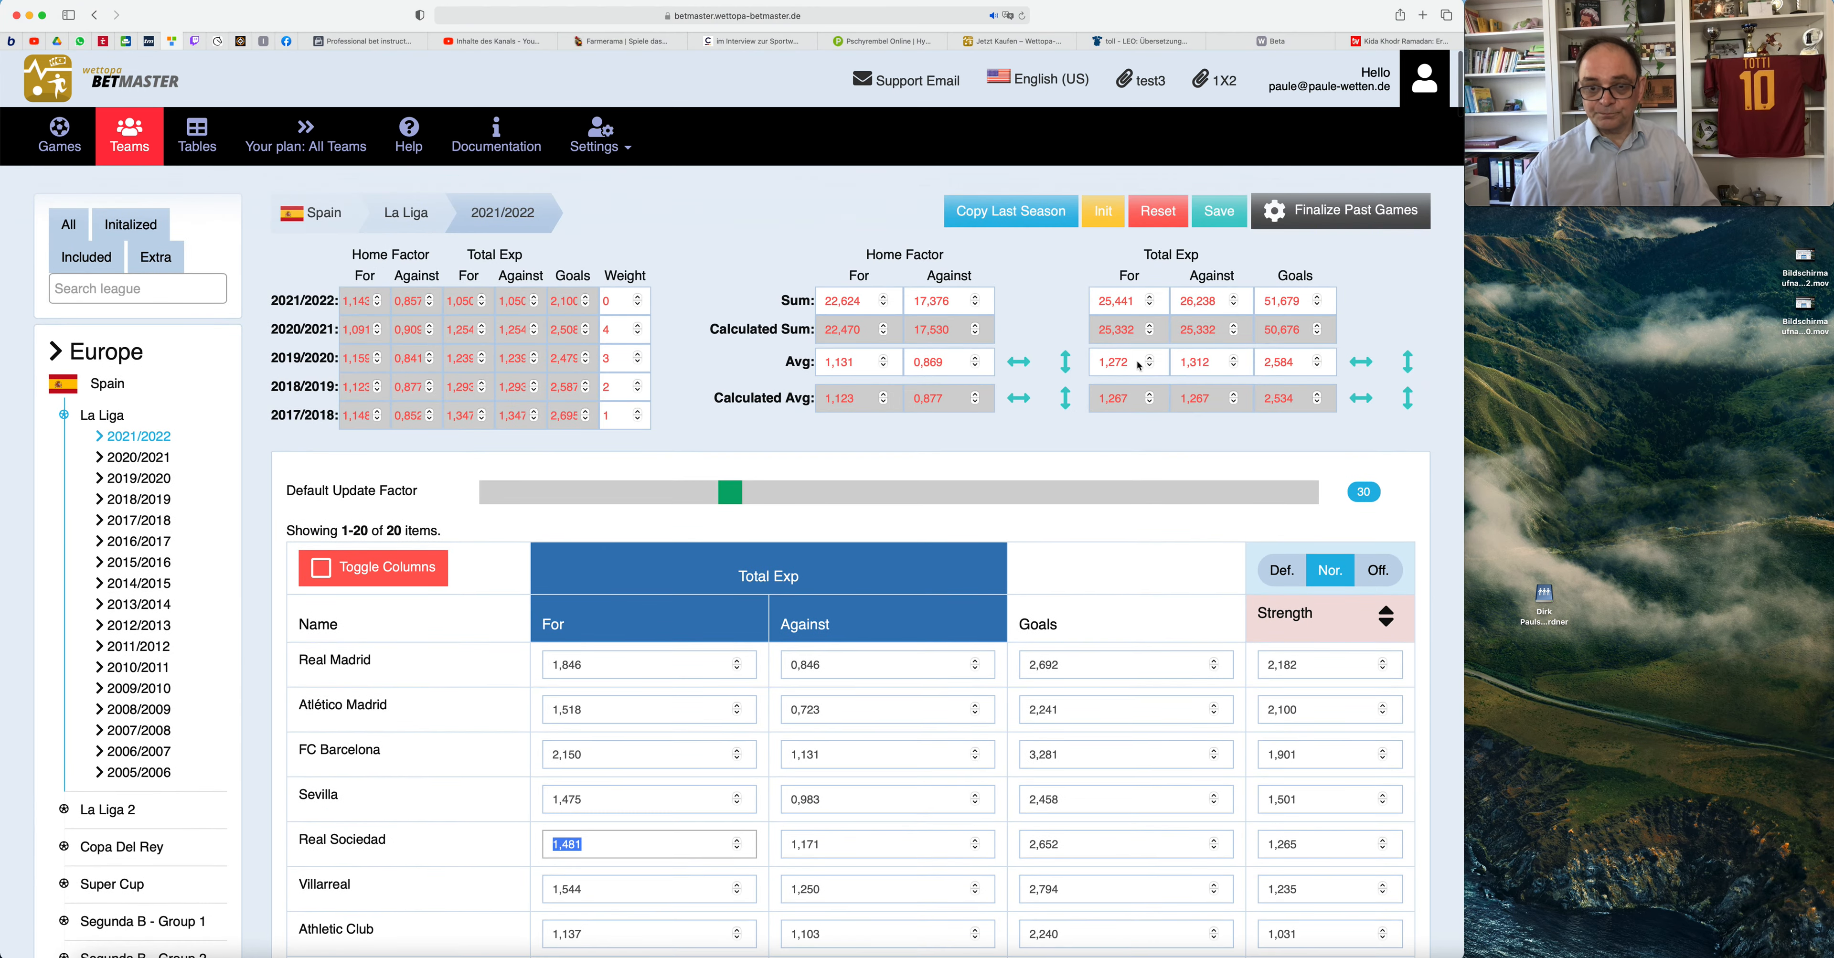
click(1219, 217)
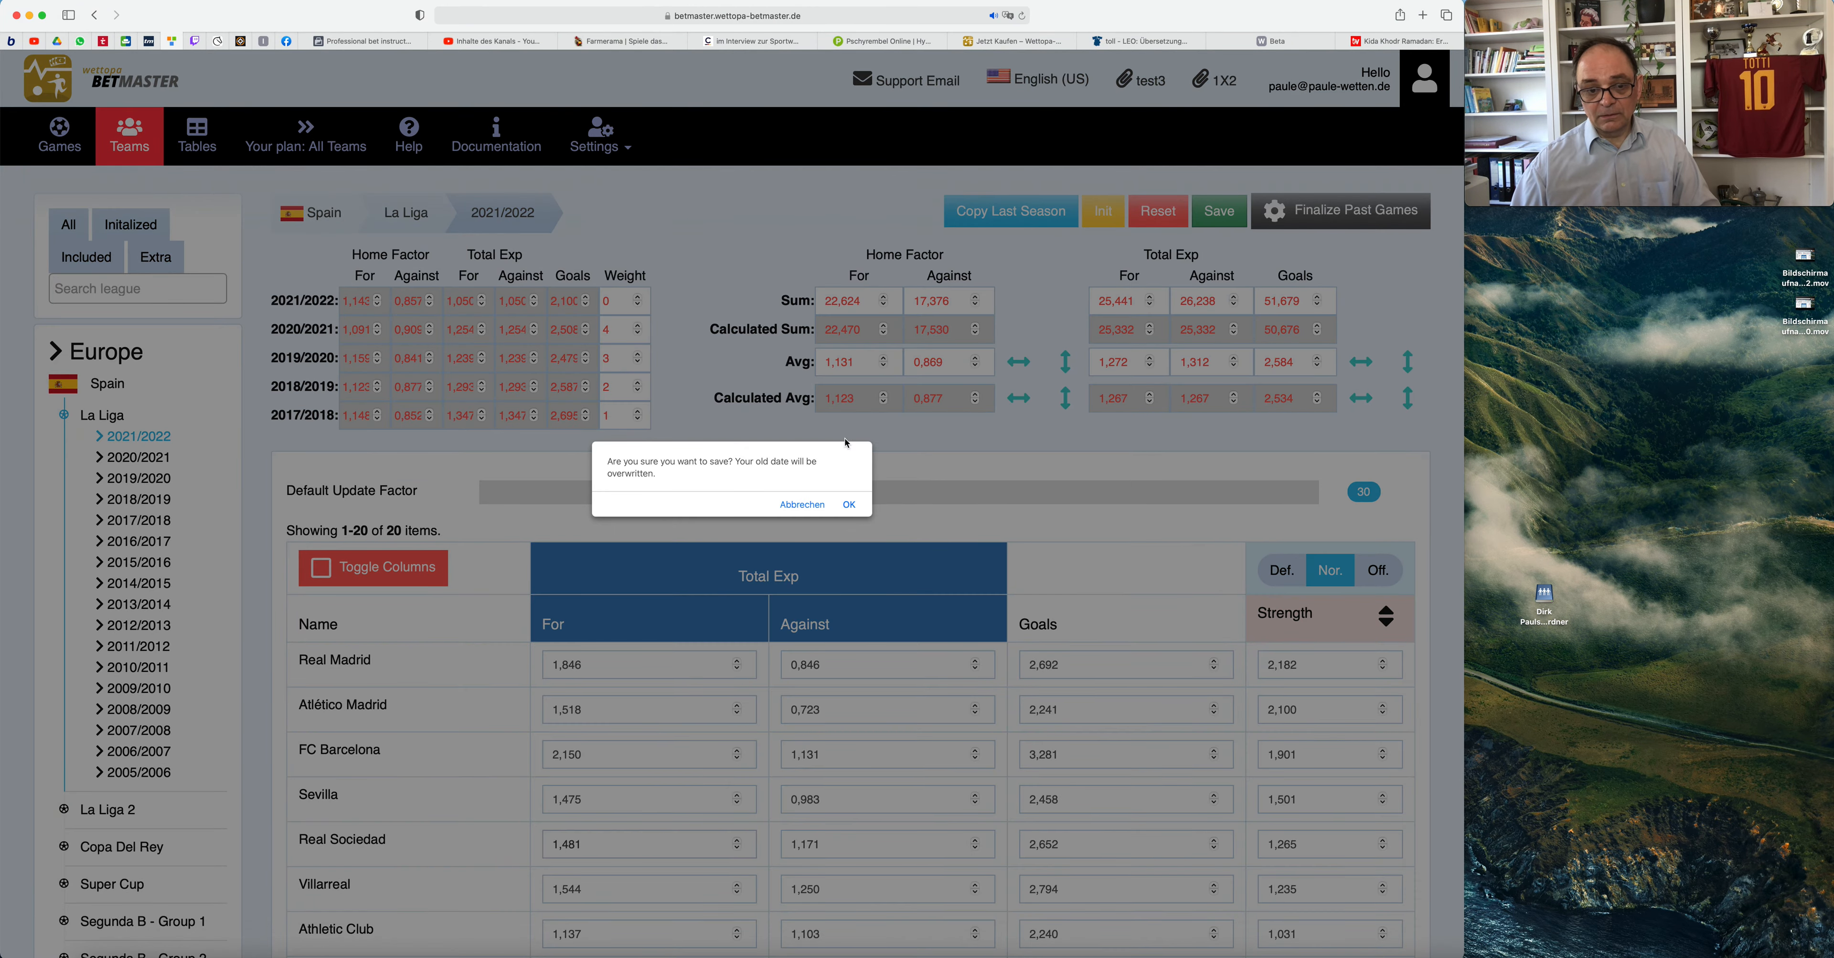
click(847, 507)
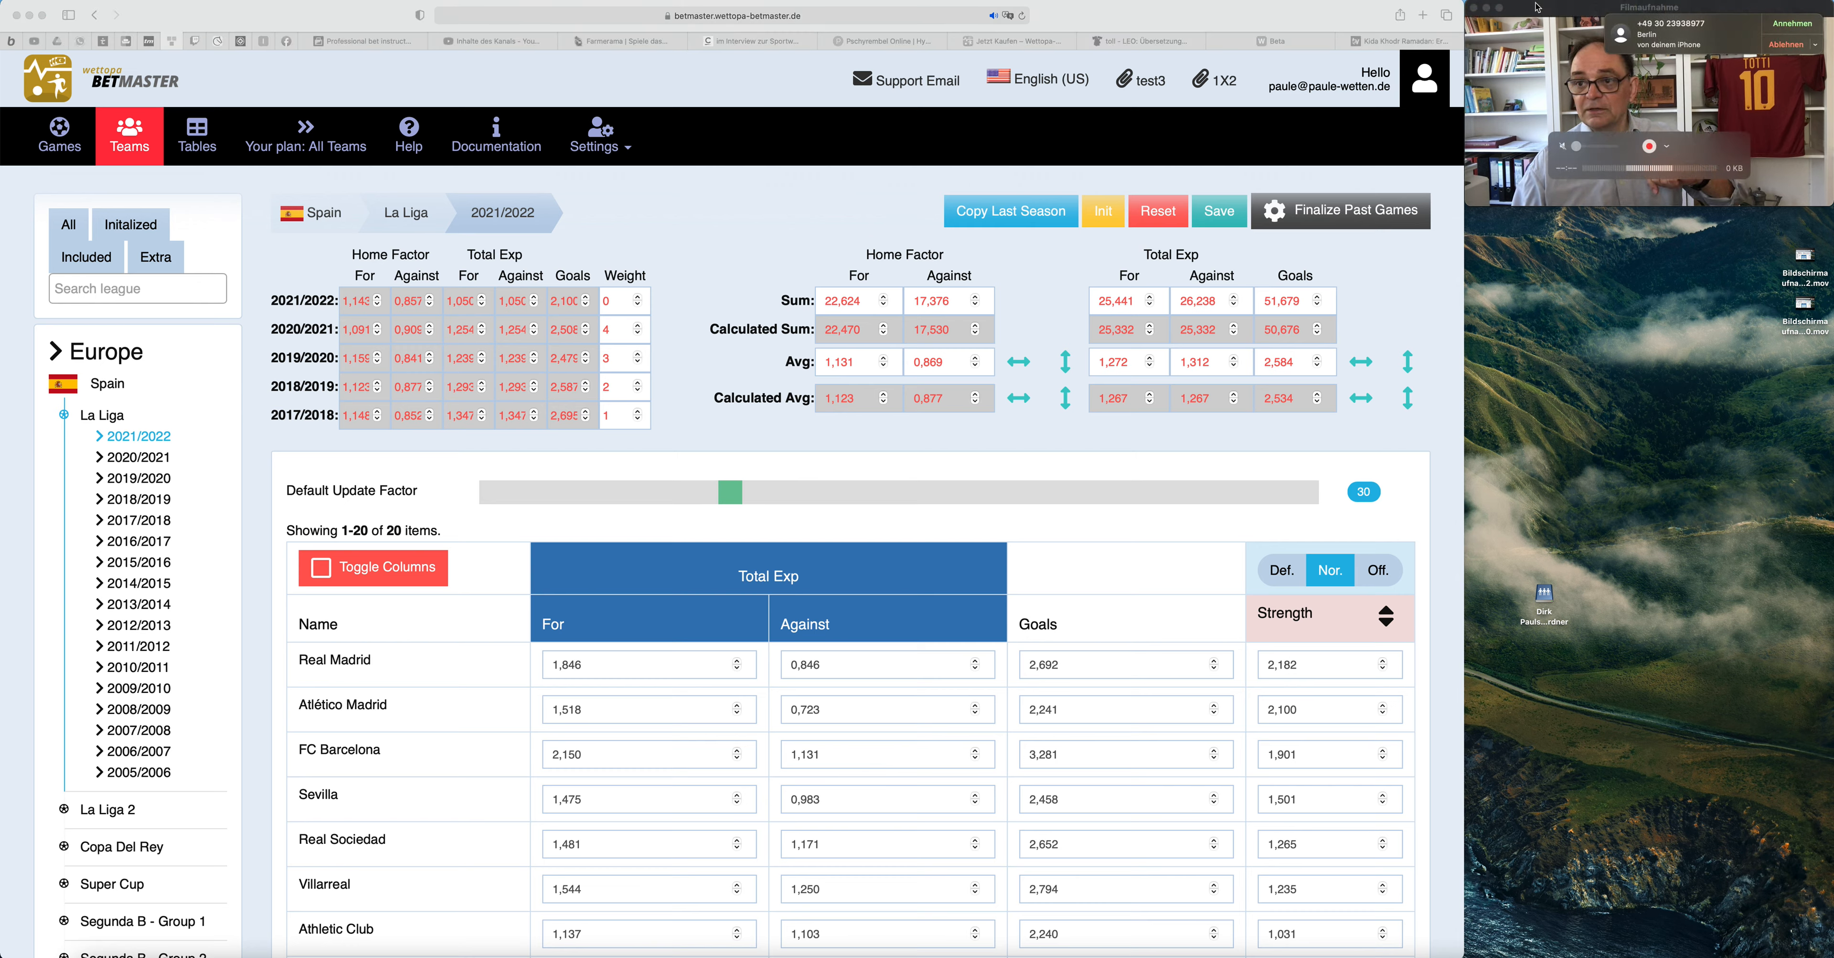
Decline the incoming phone call
click(1779, 45)
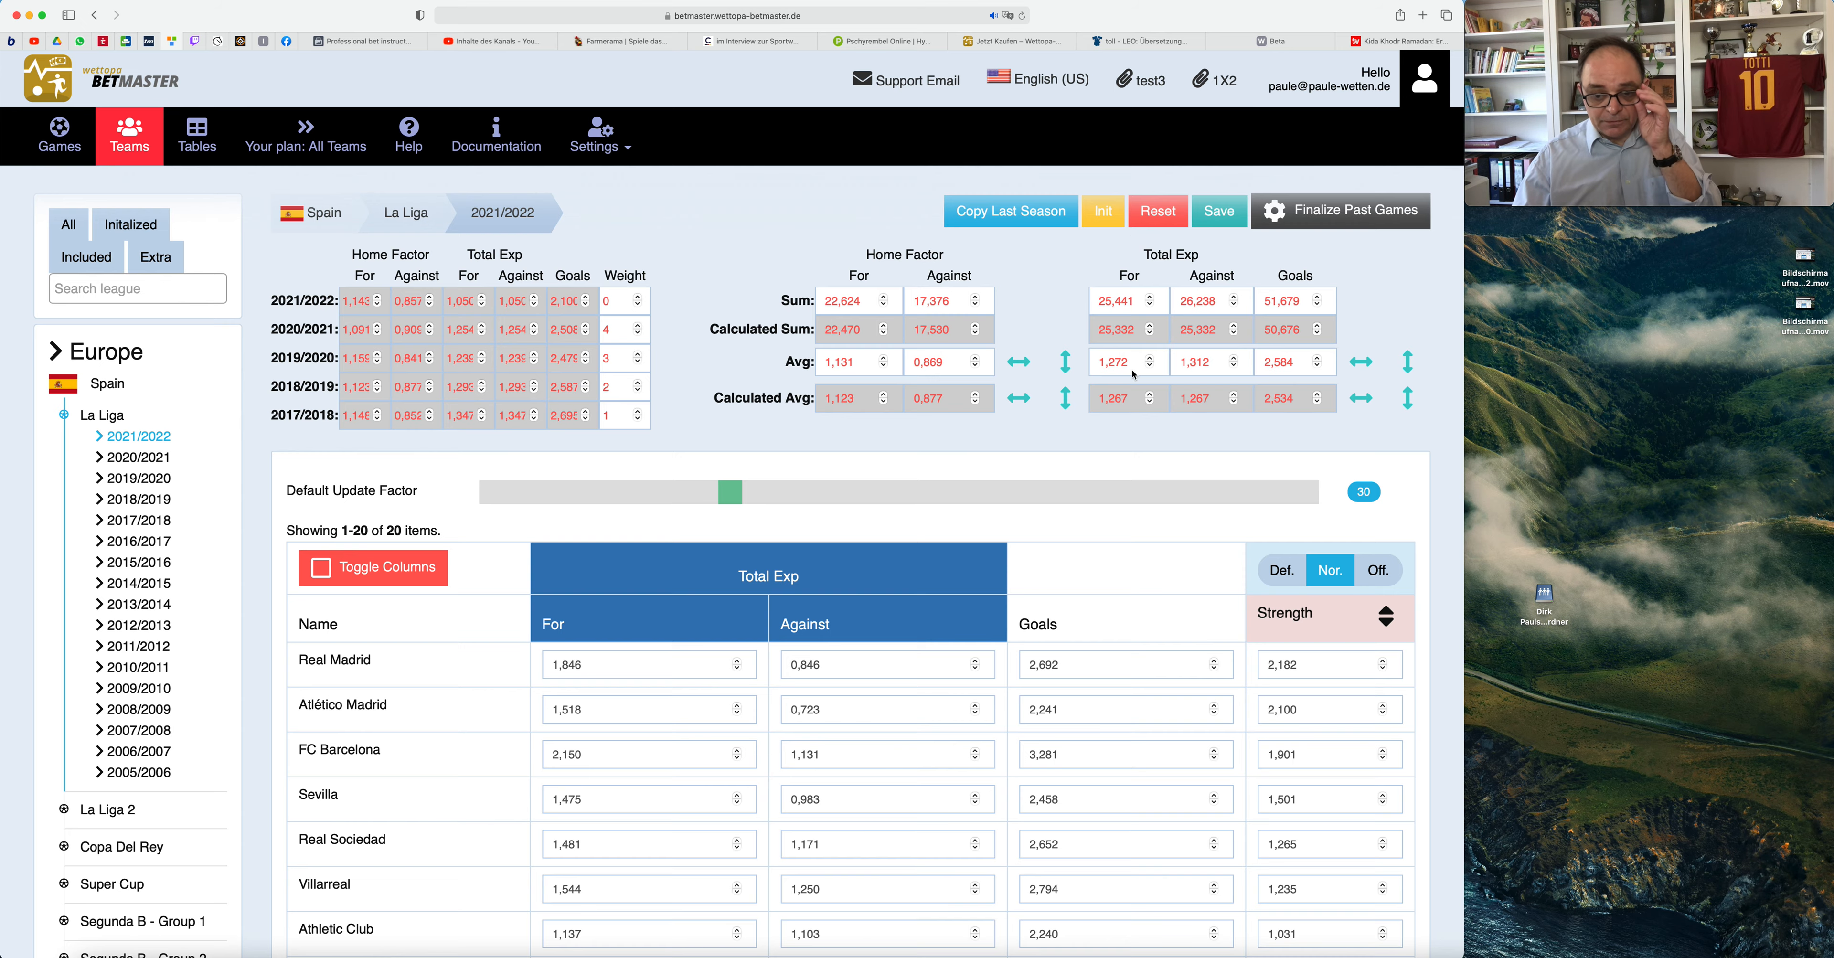
scroll(1133, 374, down, 5)
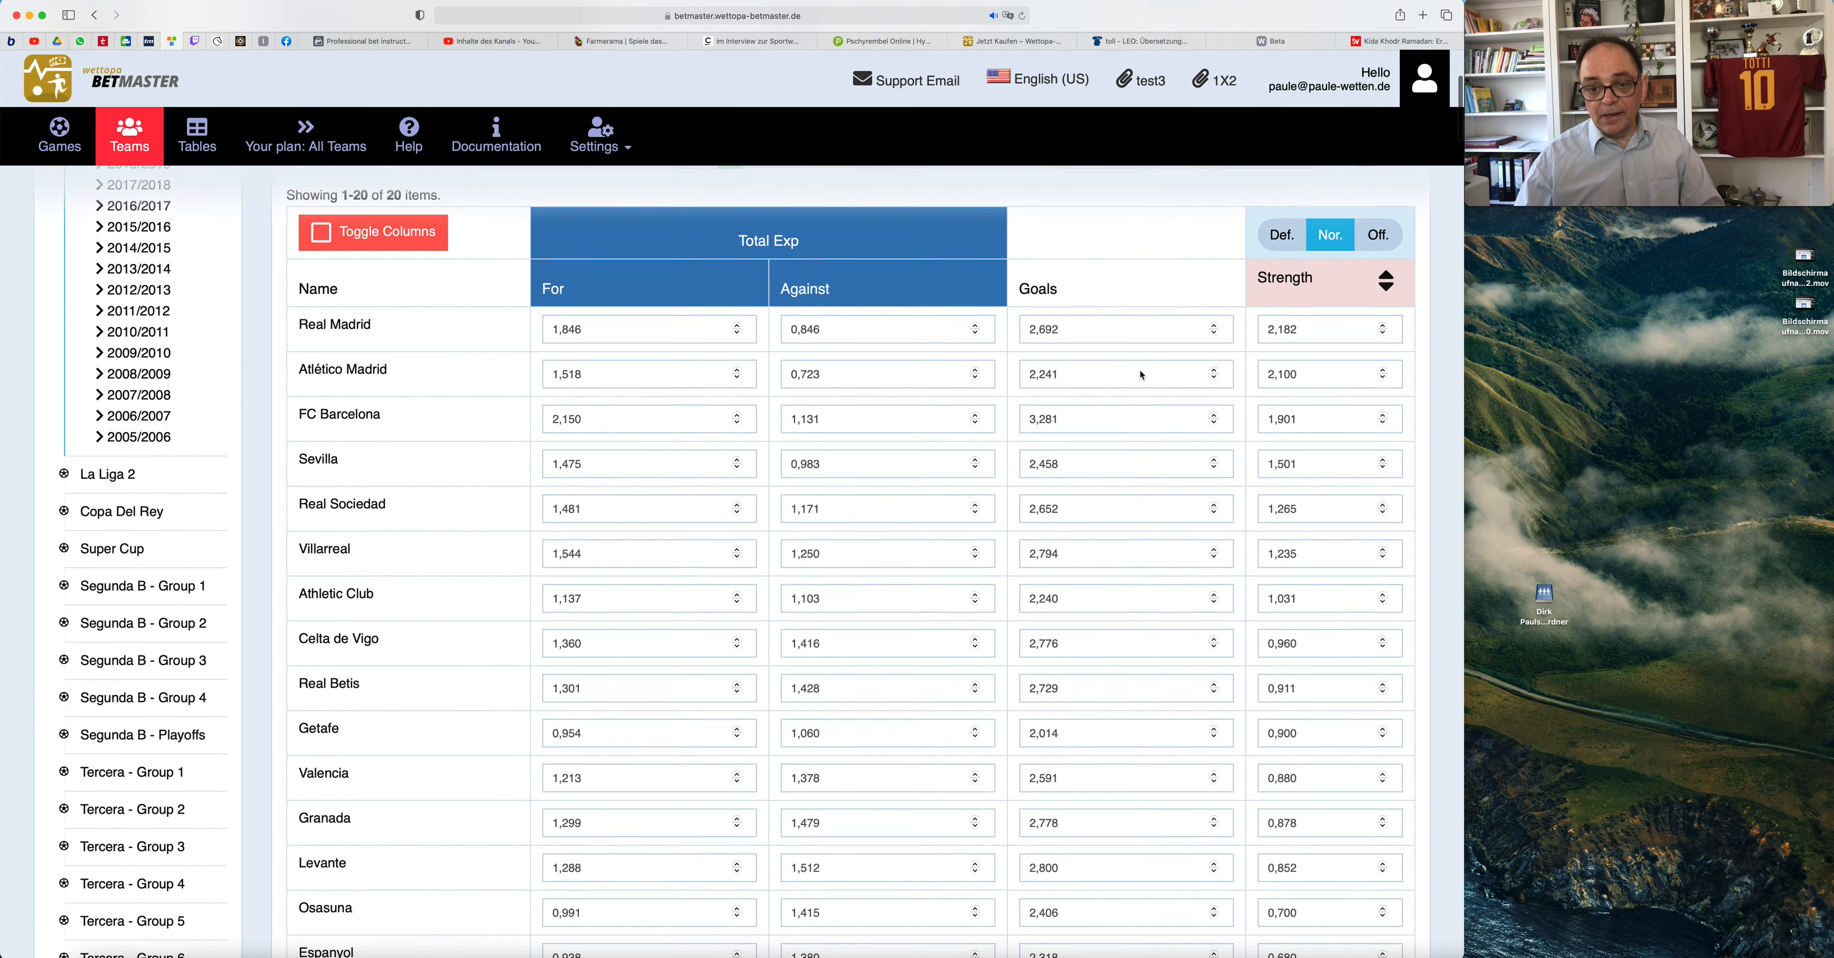
scroll(1142, 374, up, 5)
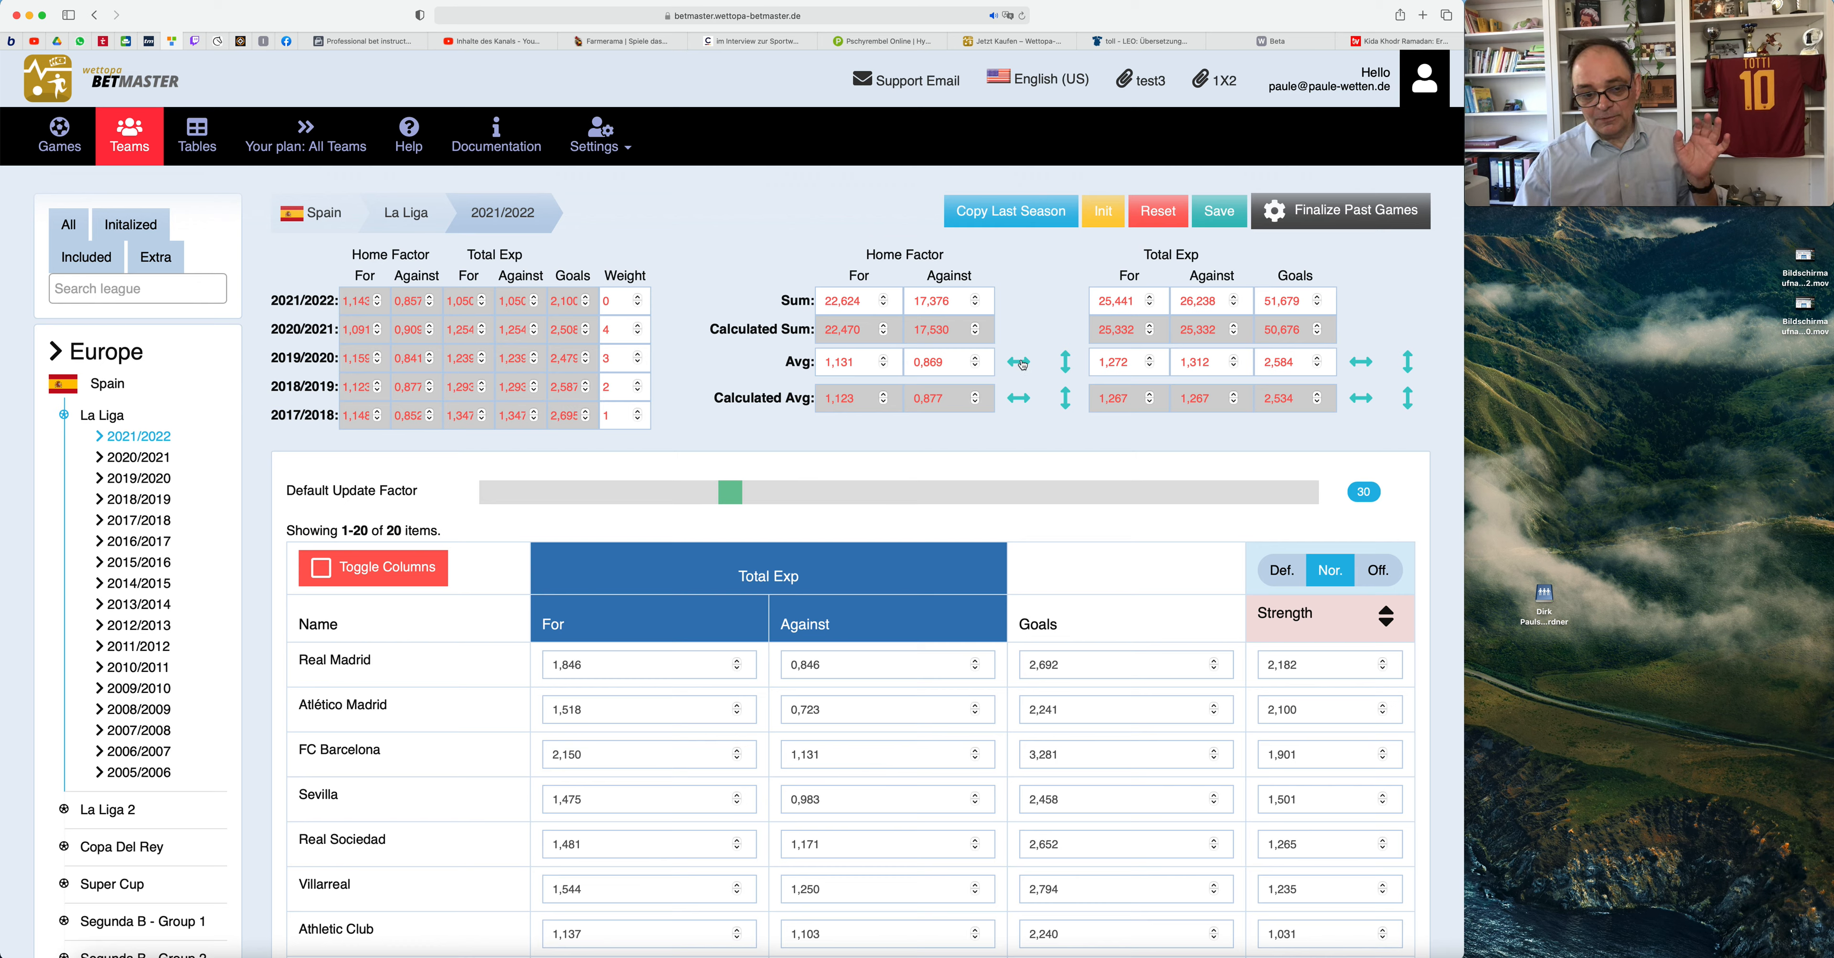
Show the home, away and home factor columns, and shape all teams' home factors to the Avg row values
click(324, 569)
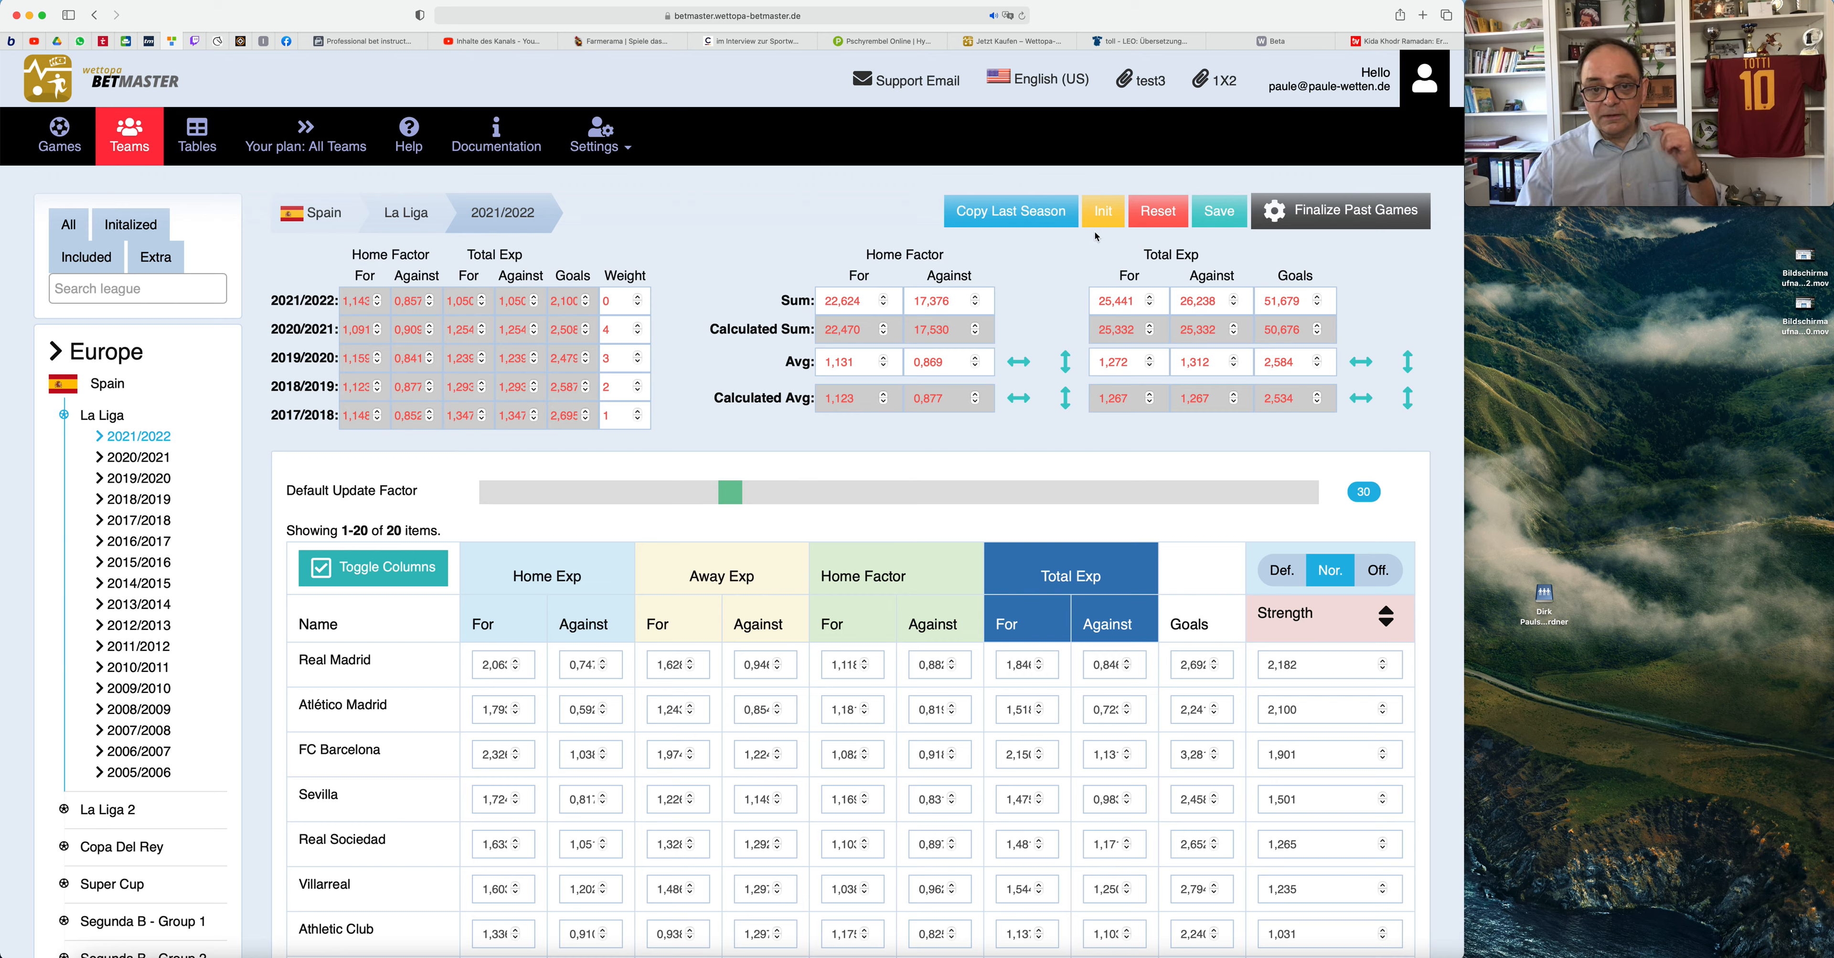
click(1018, 365)
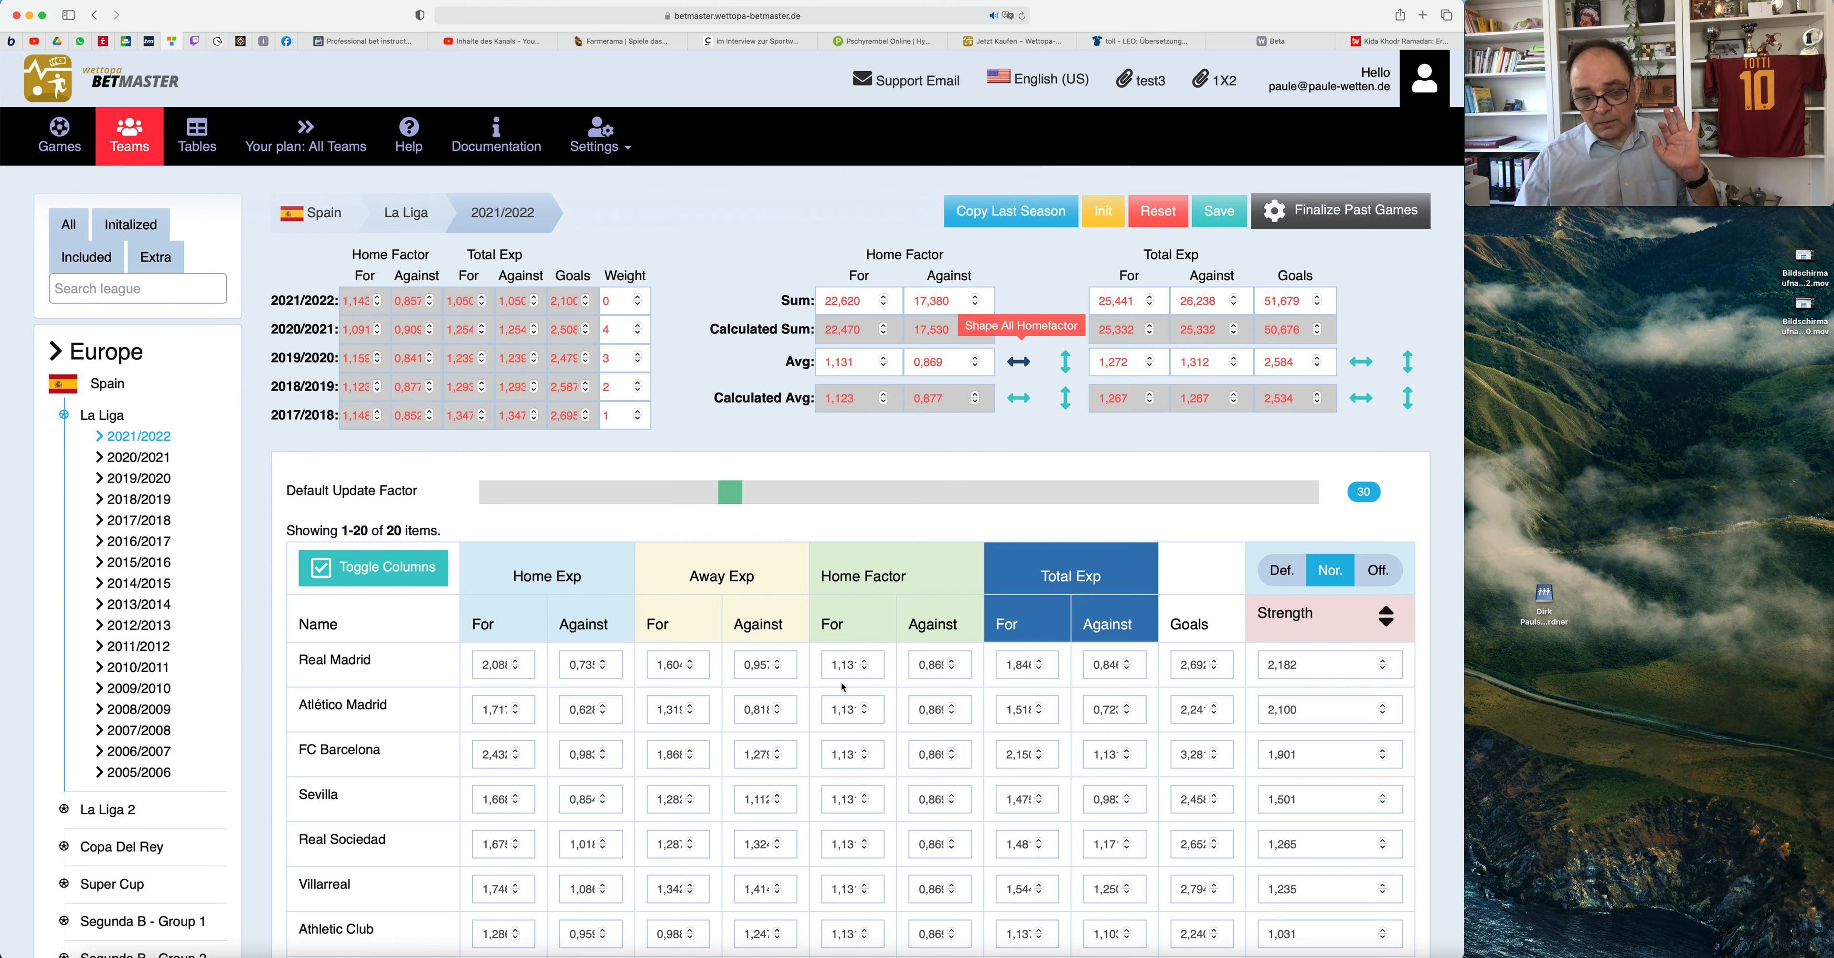
scroll(847, 716, down, 7)
scroll(847, 783, down, 5)
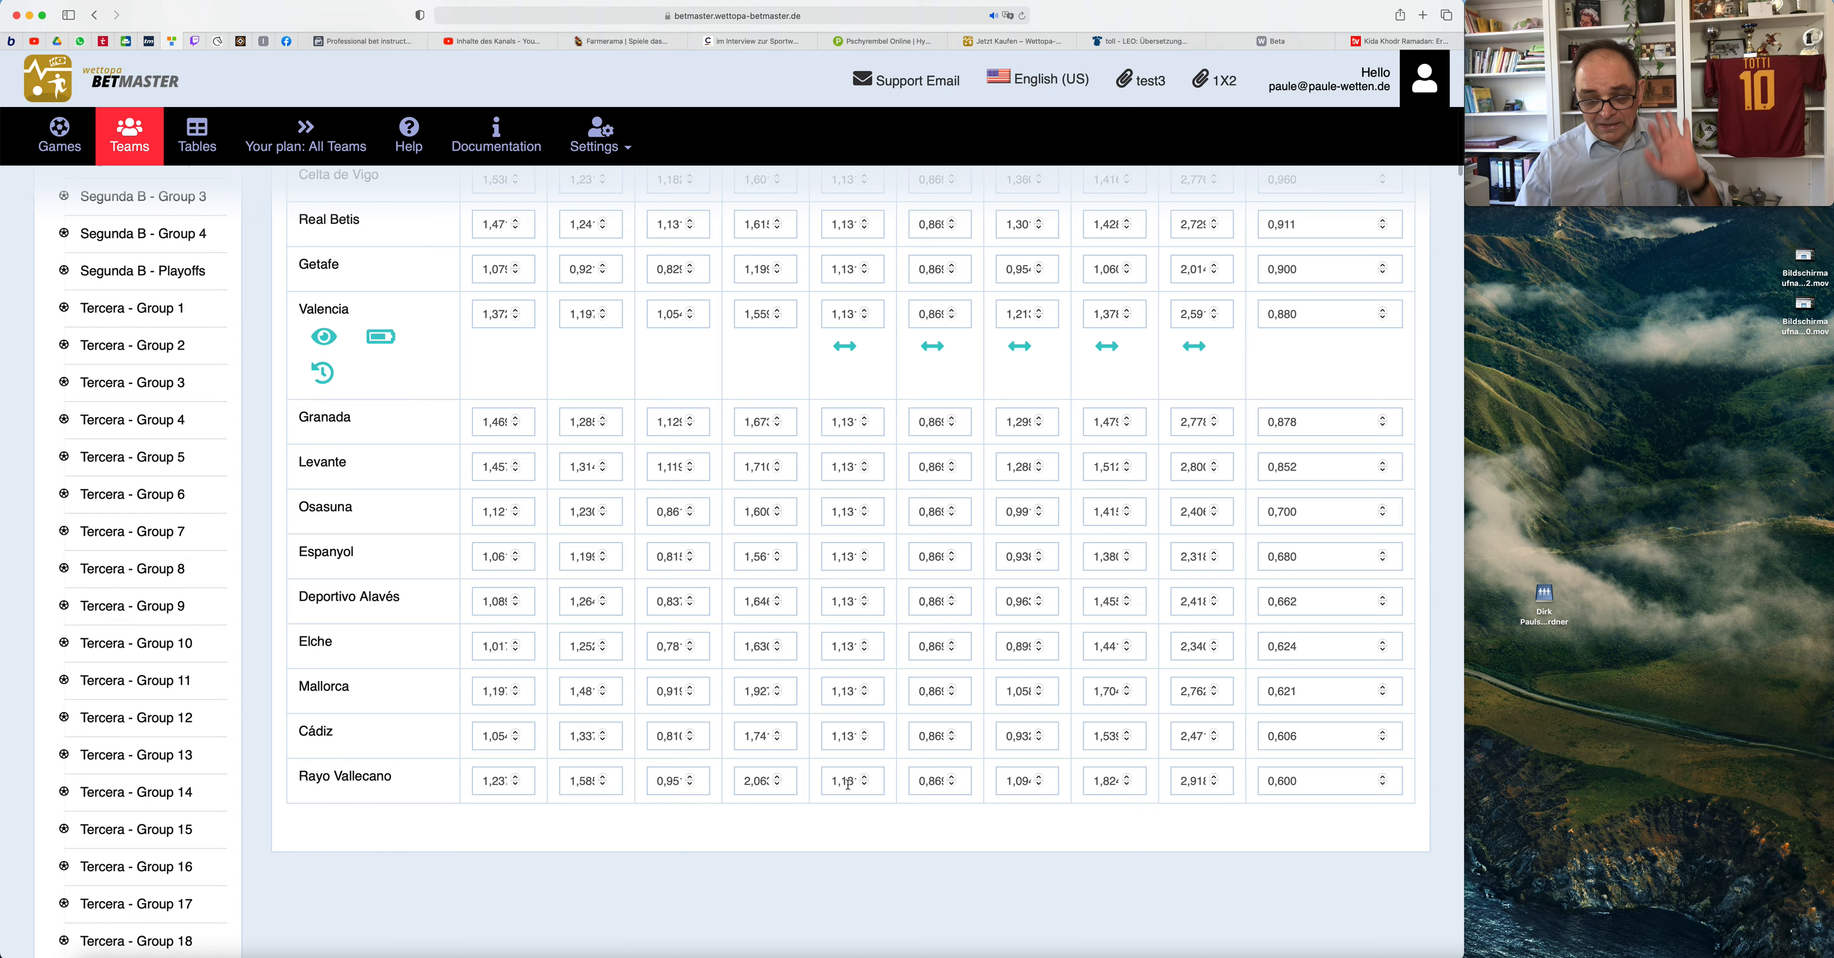
scroll(847, 783, up, 12)
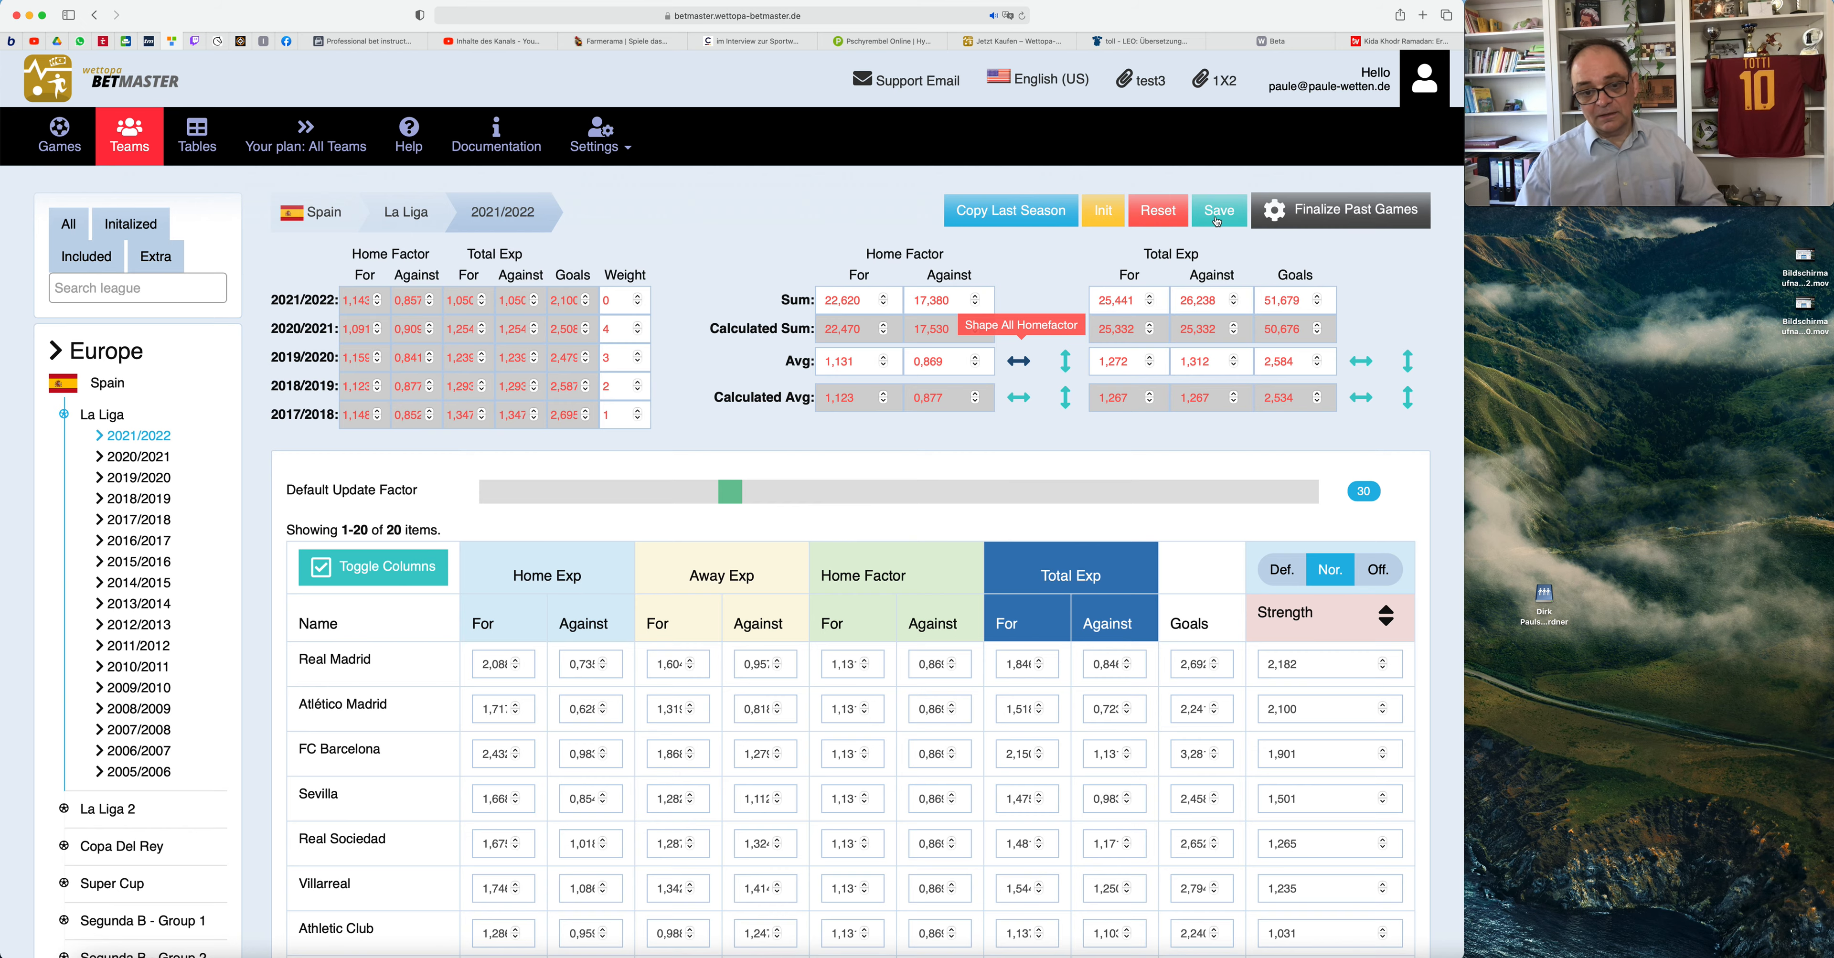
Normalize all teams' total For and Against expectations using the Avg row
scroll(1198, 355, down, 5)
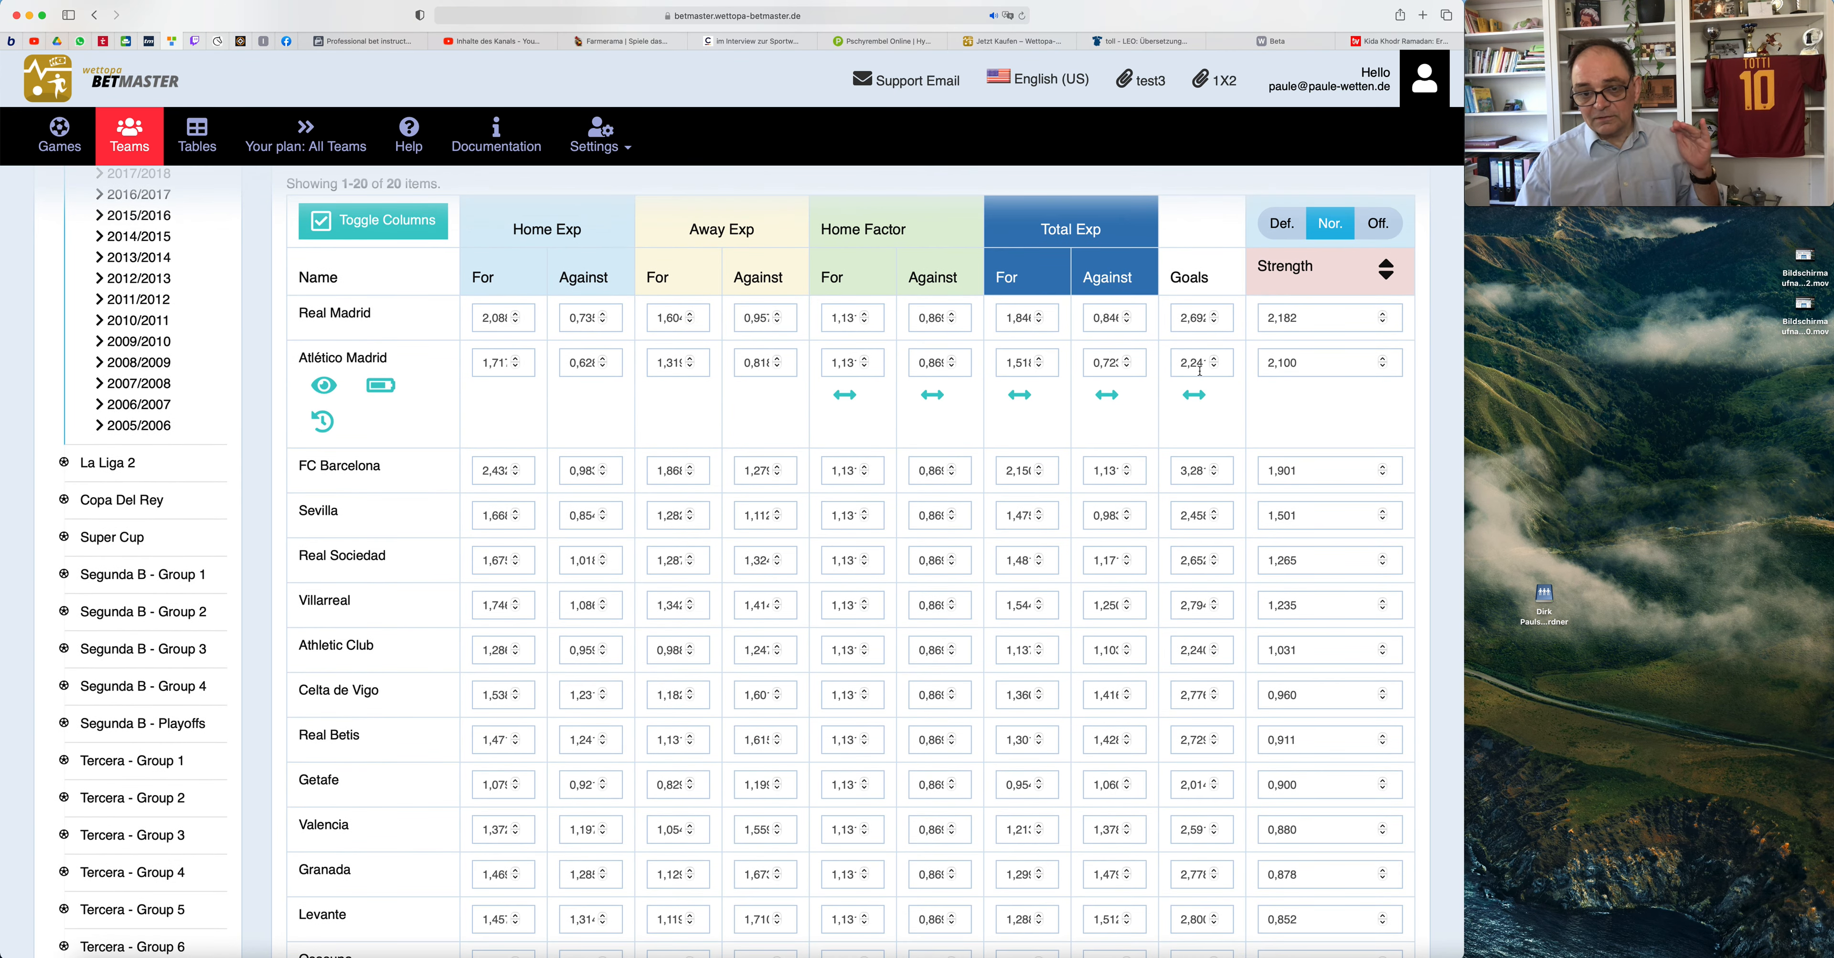
click(1214, 514)
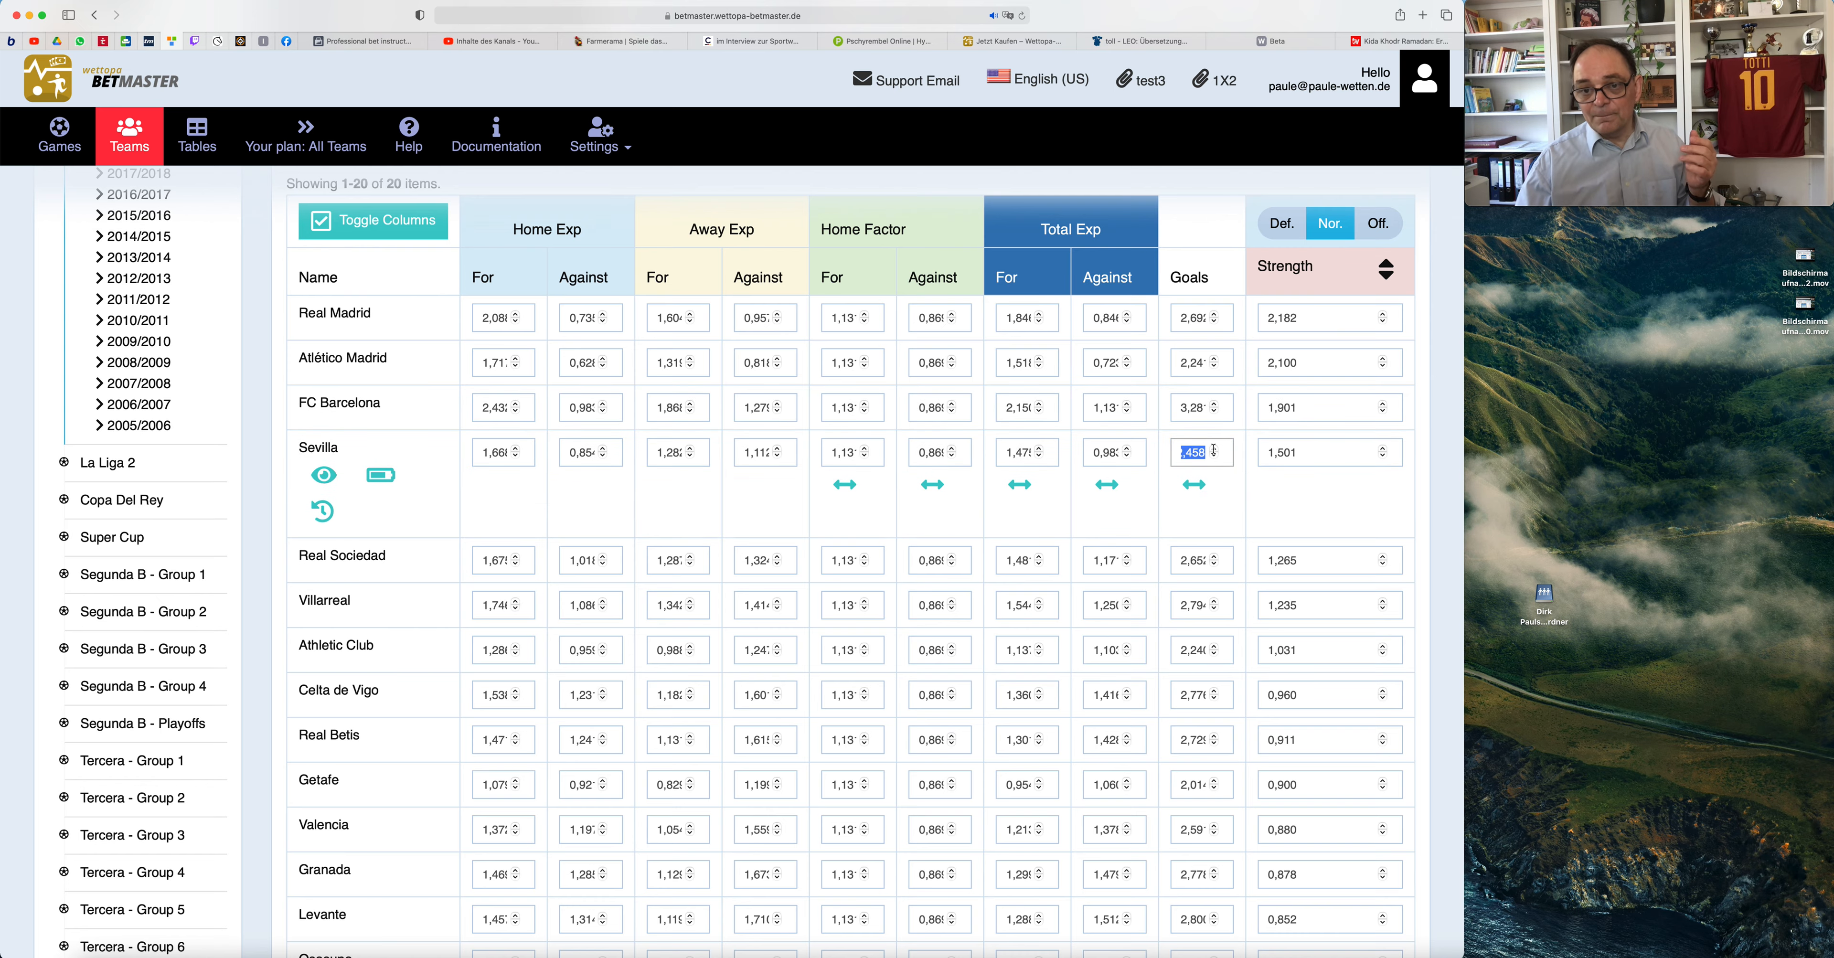
scroll(1214, 450, up, 5)
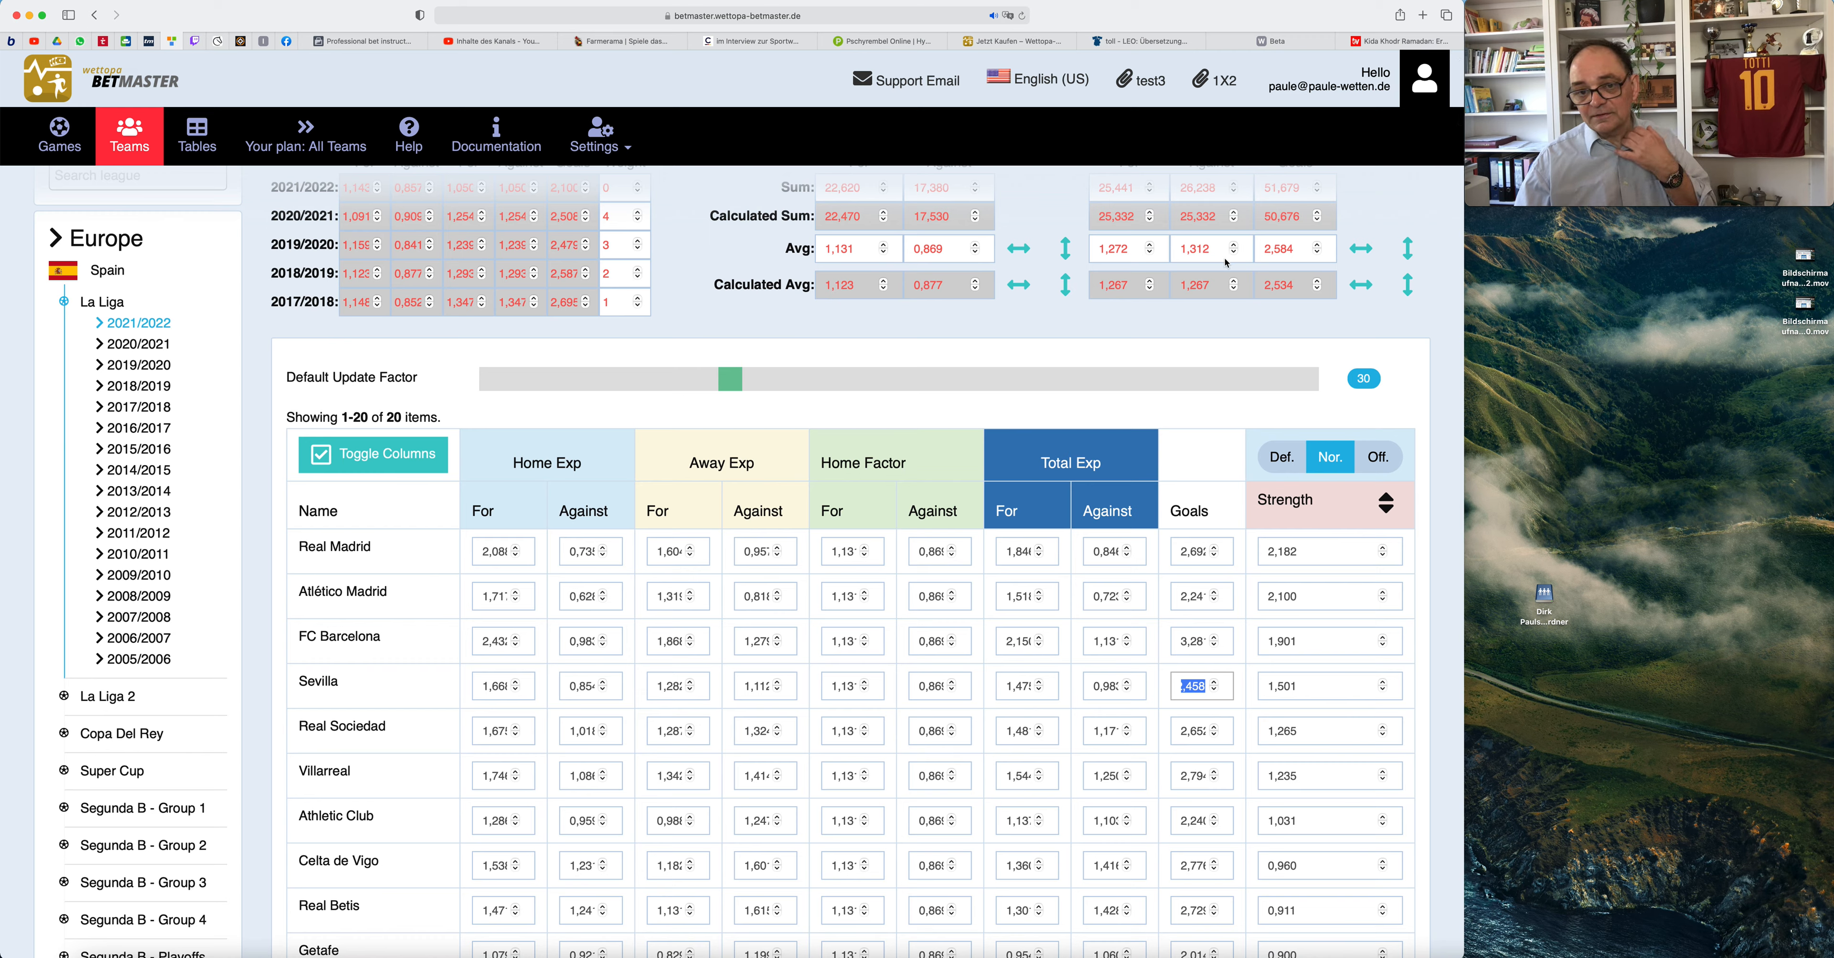
click(1407, 251)
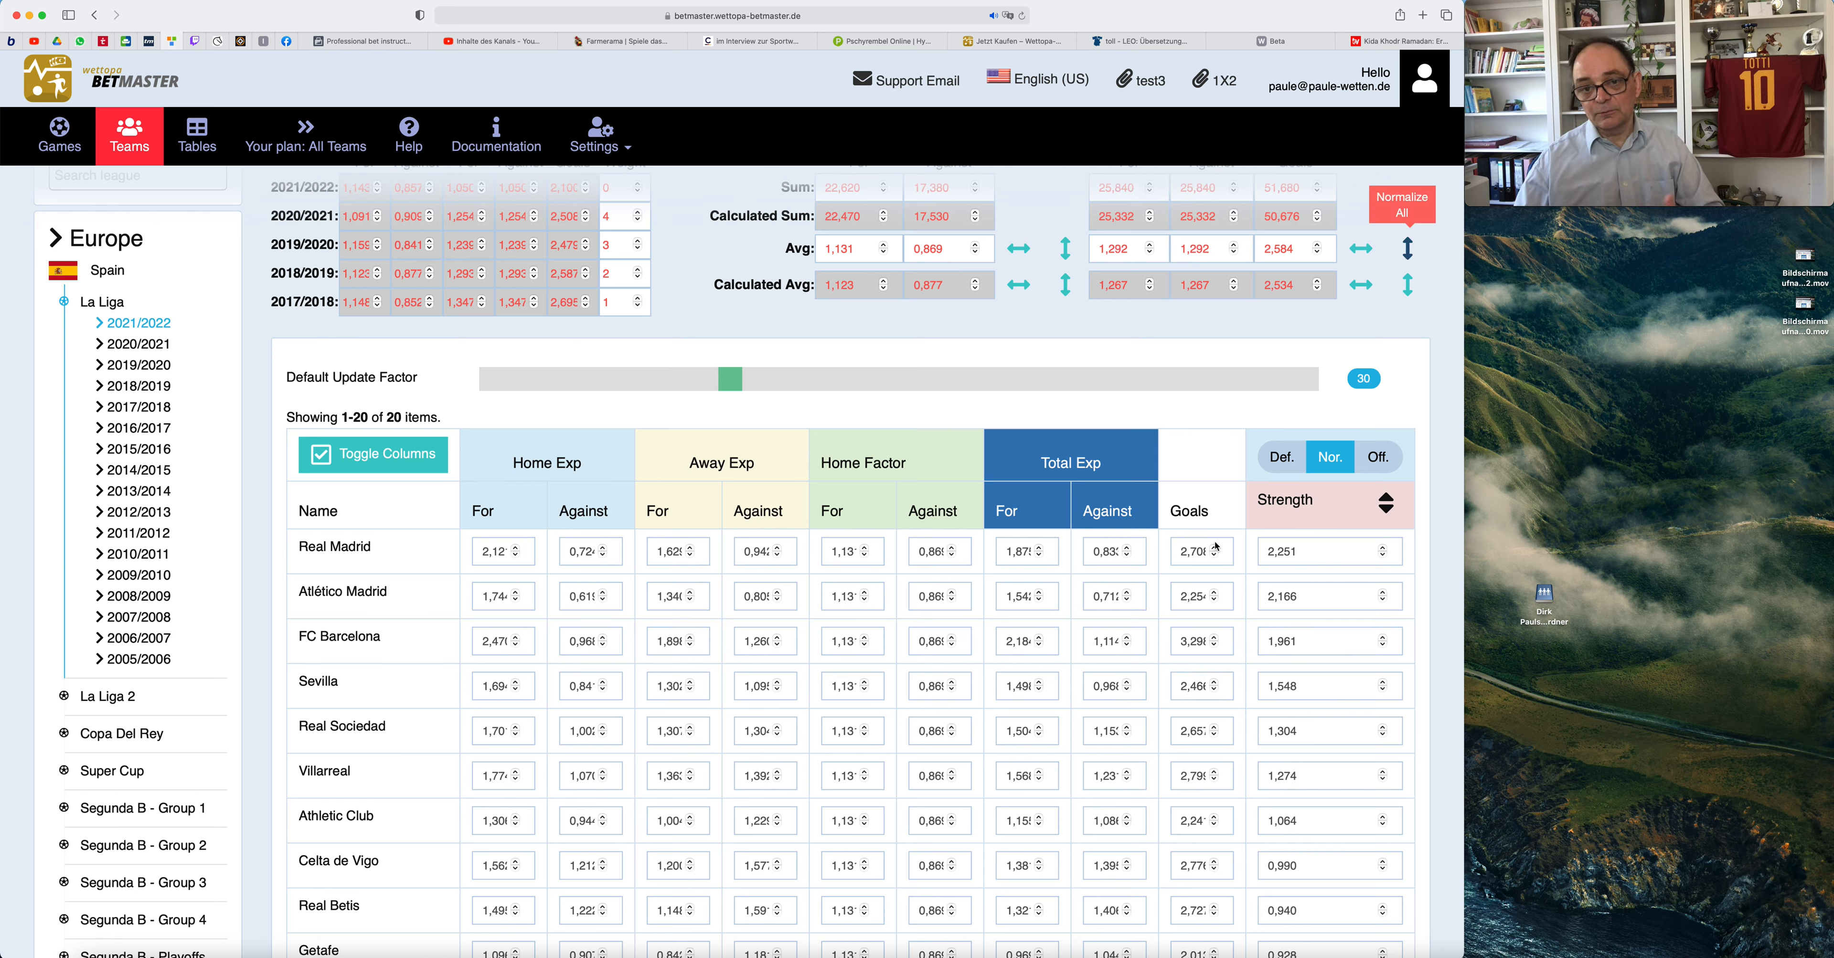
Lower Rayo Vallecano's Goals value to about 2,87
scroll(1152, 379, down, 5)
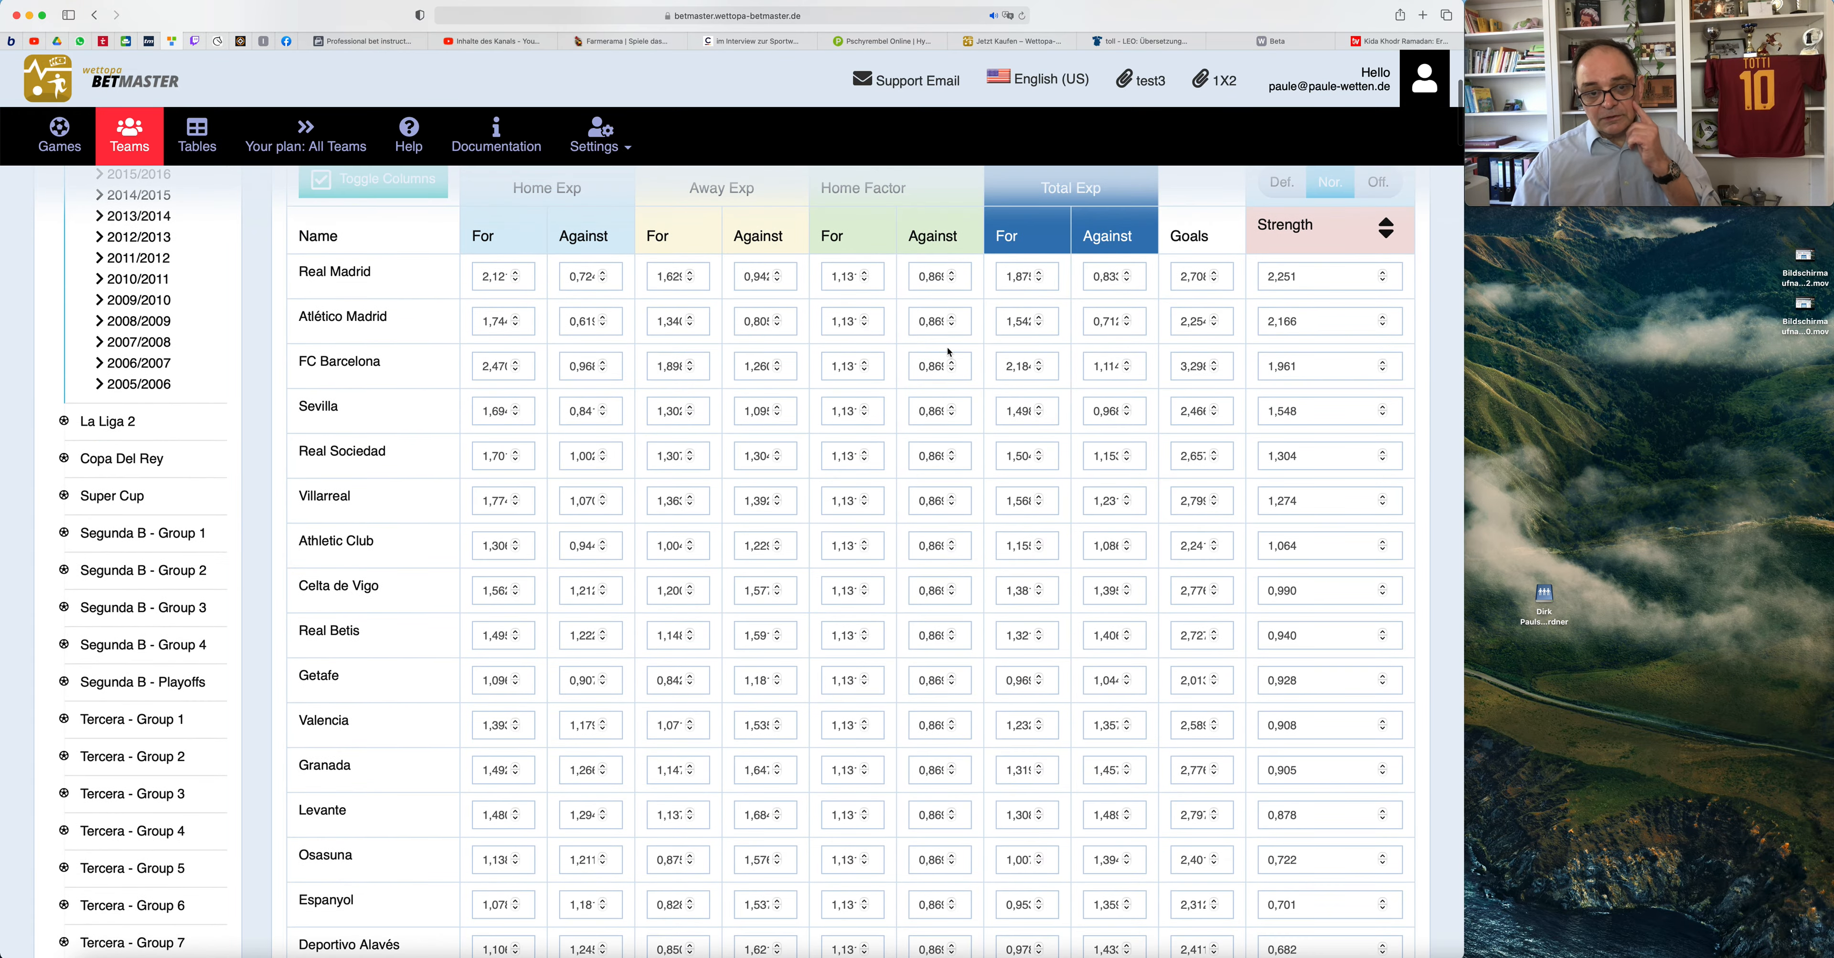
scroll(947, 380, up, 1)
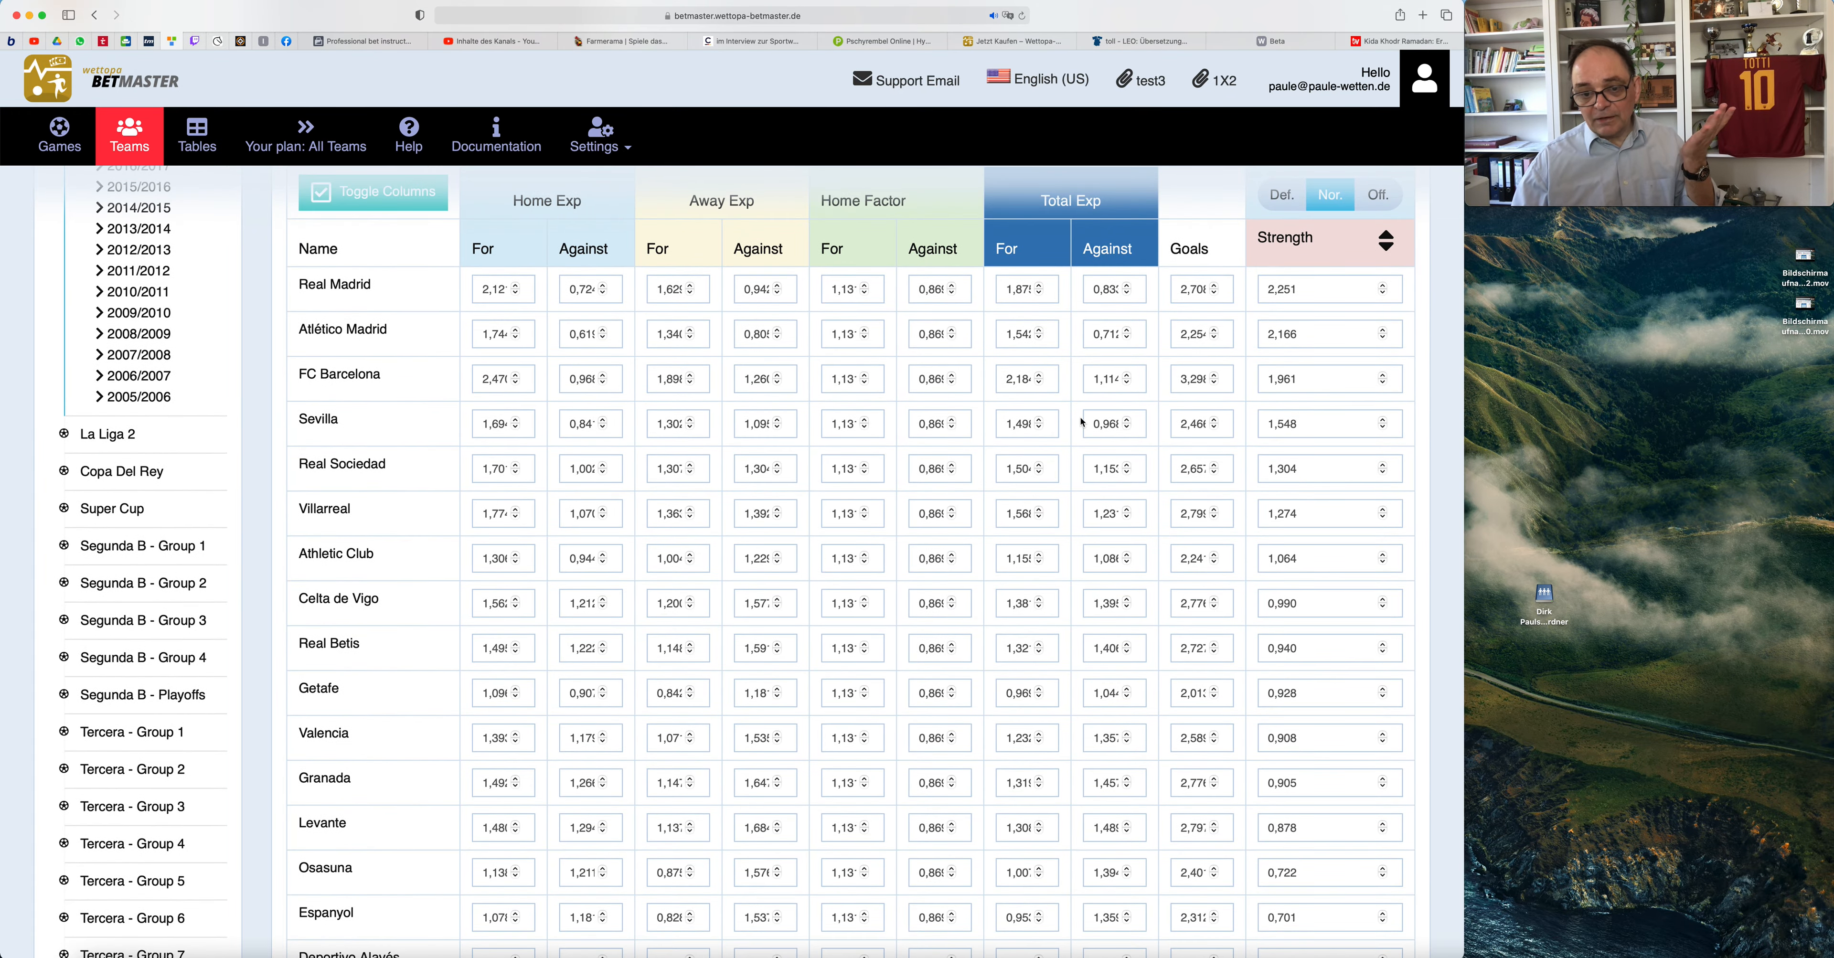
scroll(1081, 416, down, 5)
scroll(1080, 421, down, 3)
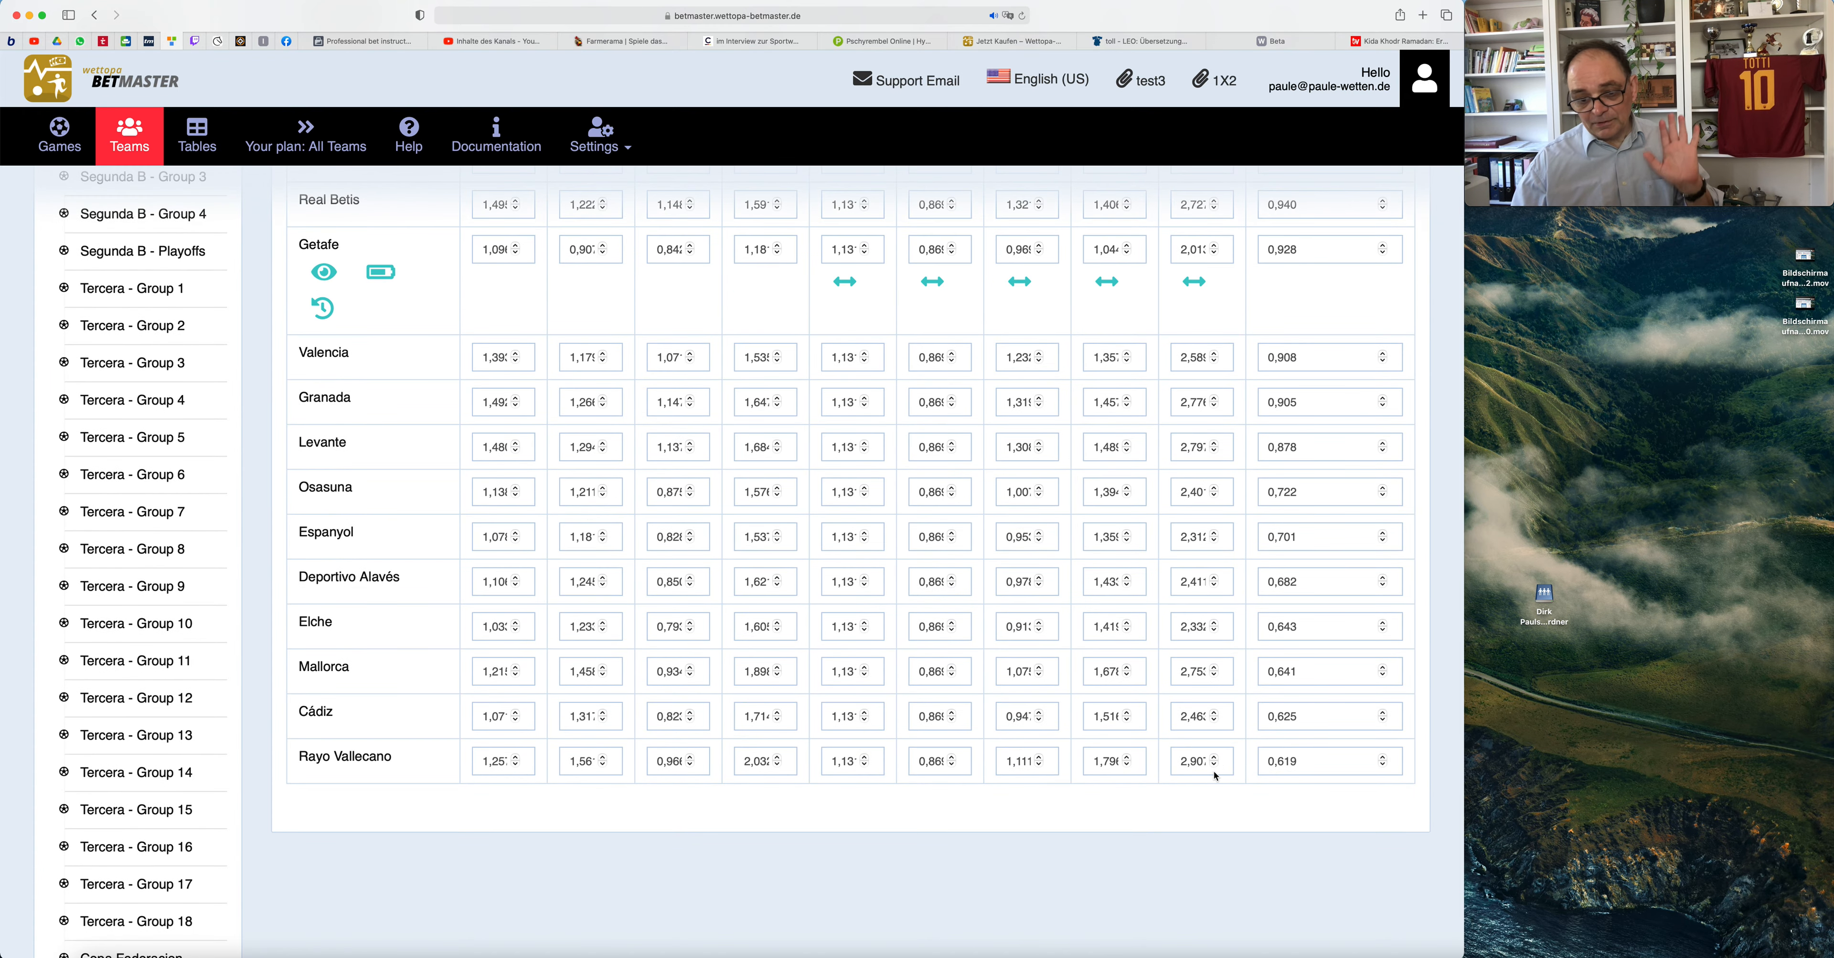
click(1214, 767)
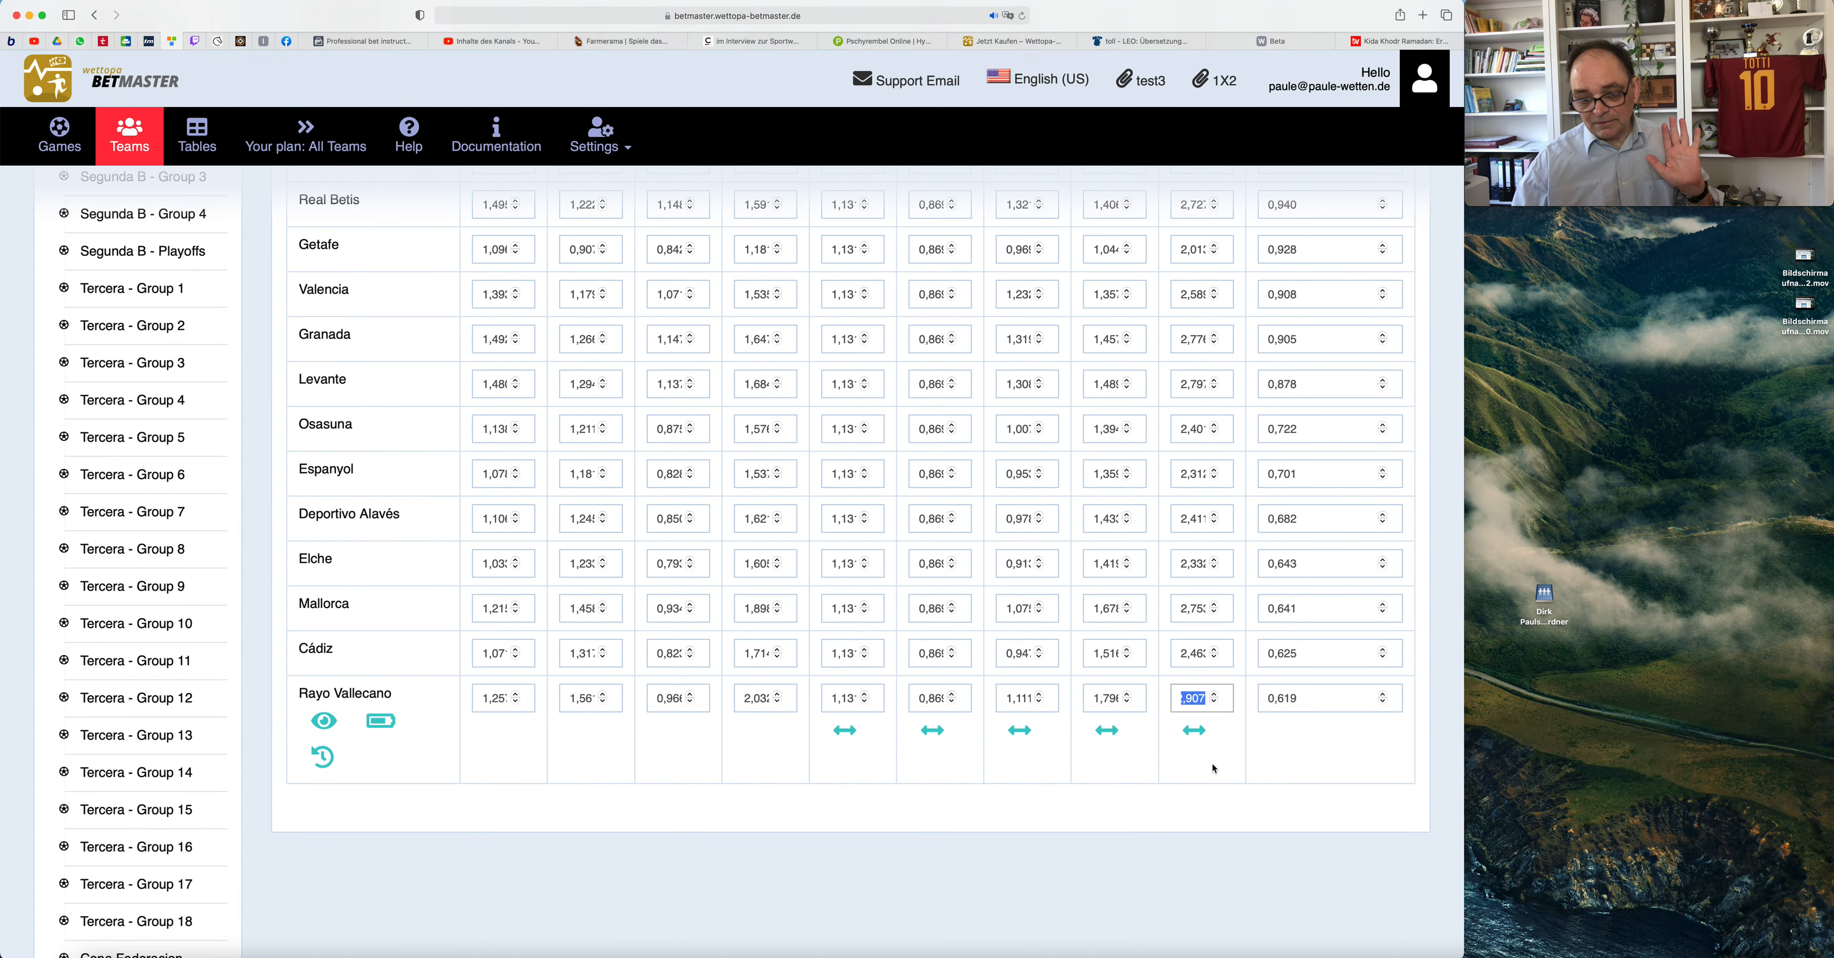
click(1214, 705)
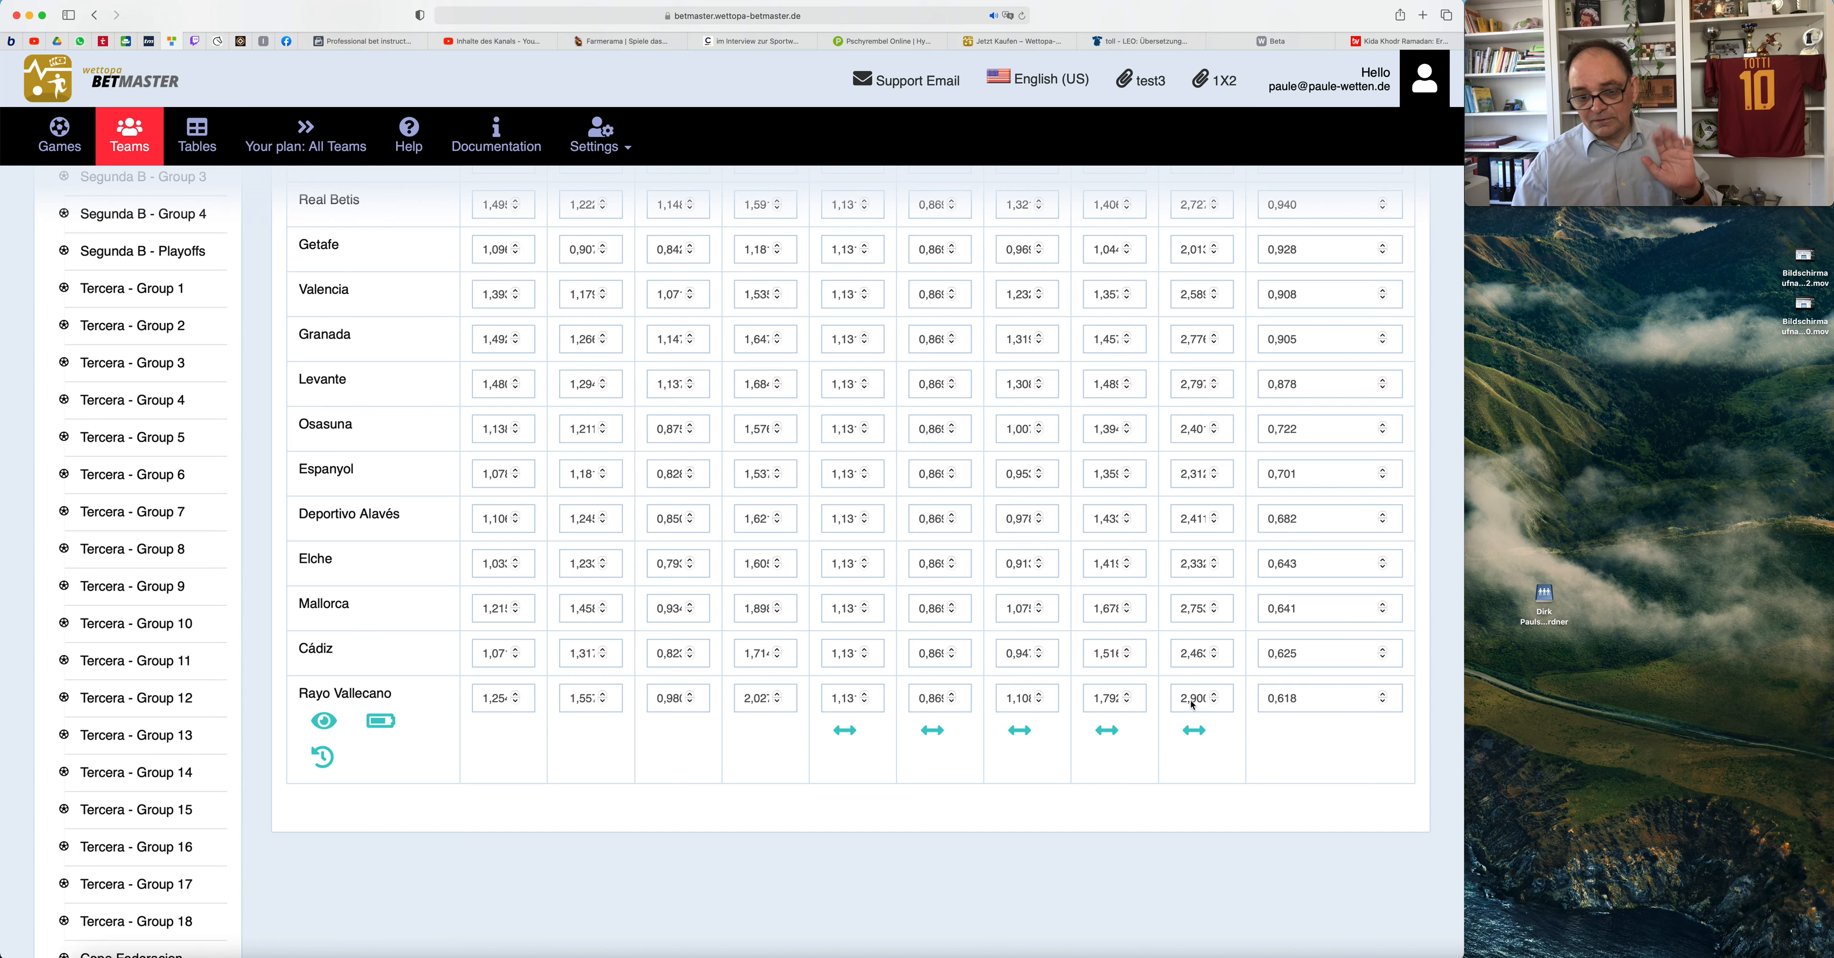
click(1214, 703)
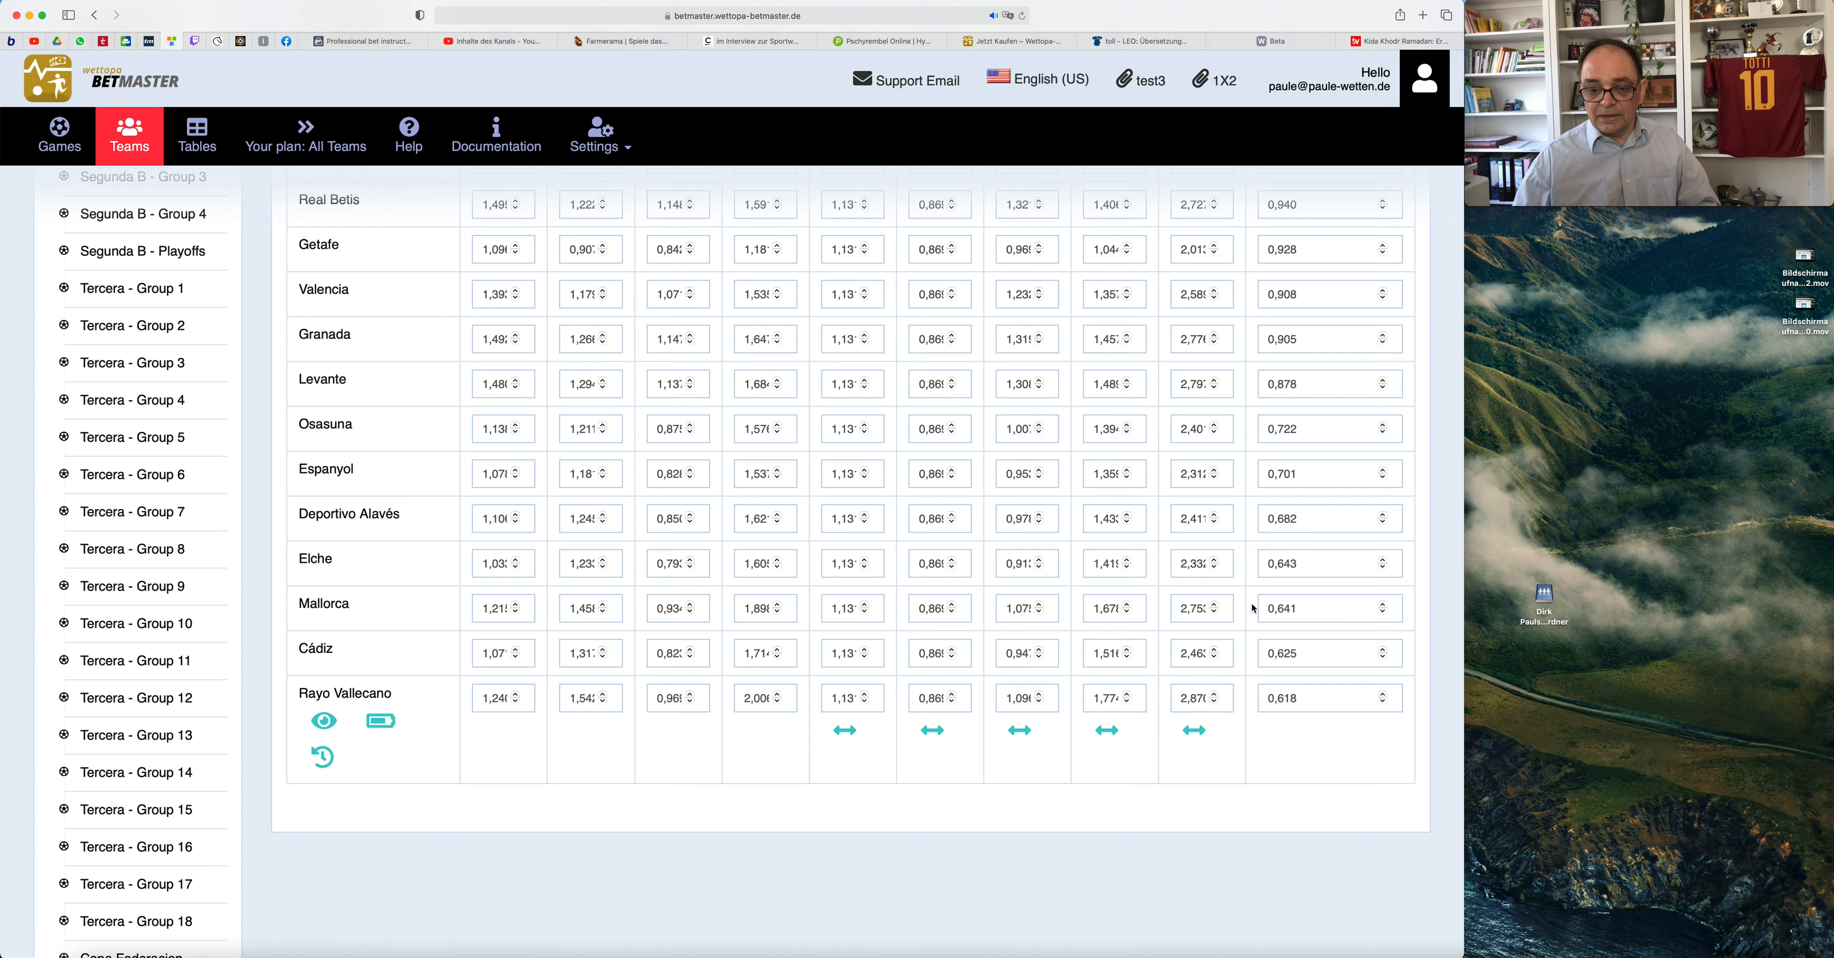
scroll(1253, 608, up, 5)
scroll(1227, 606, down, 4)
click(1214, 798)
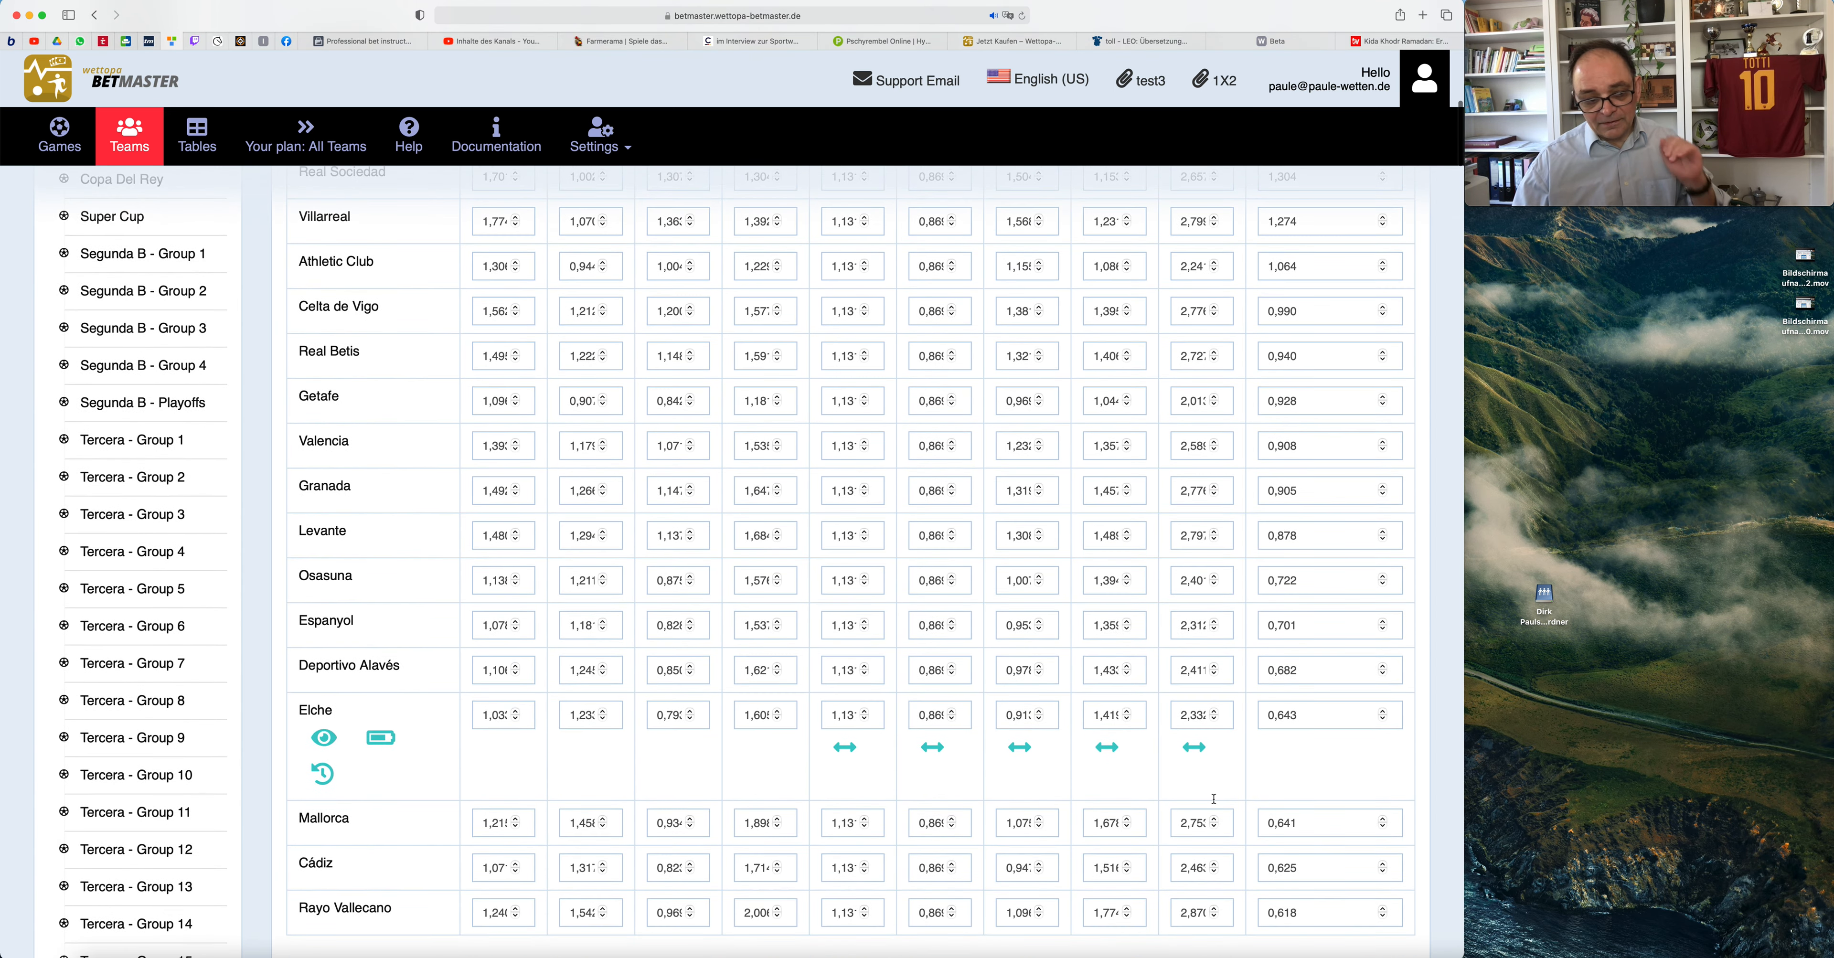
click(1215, 822)
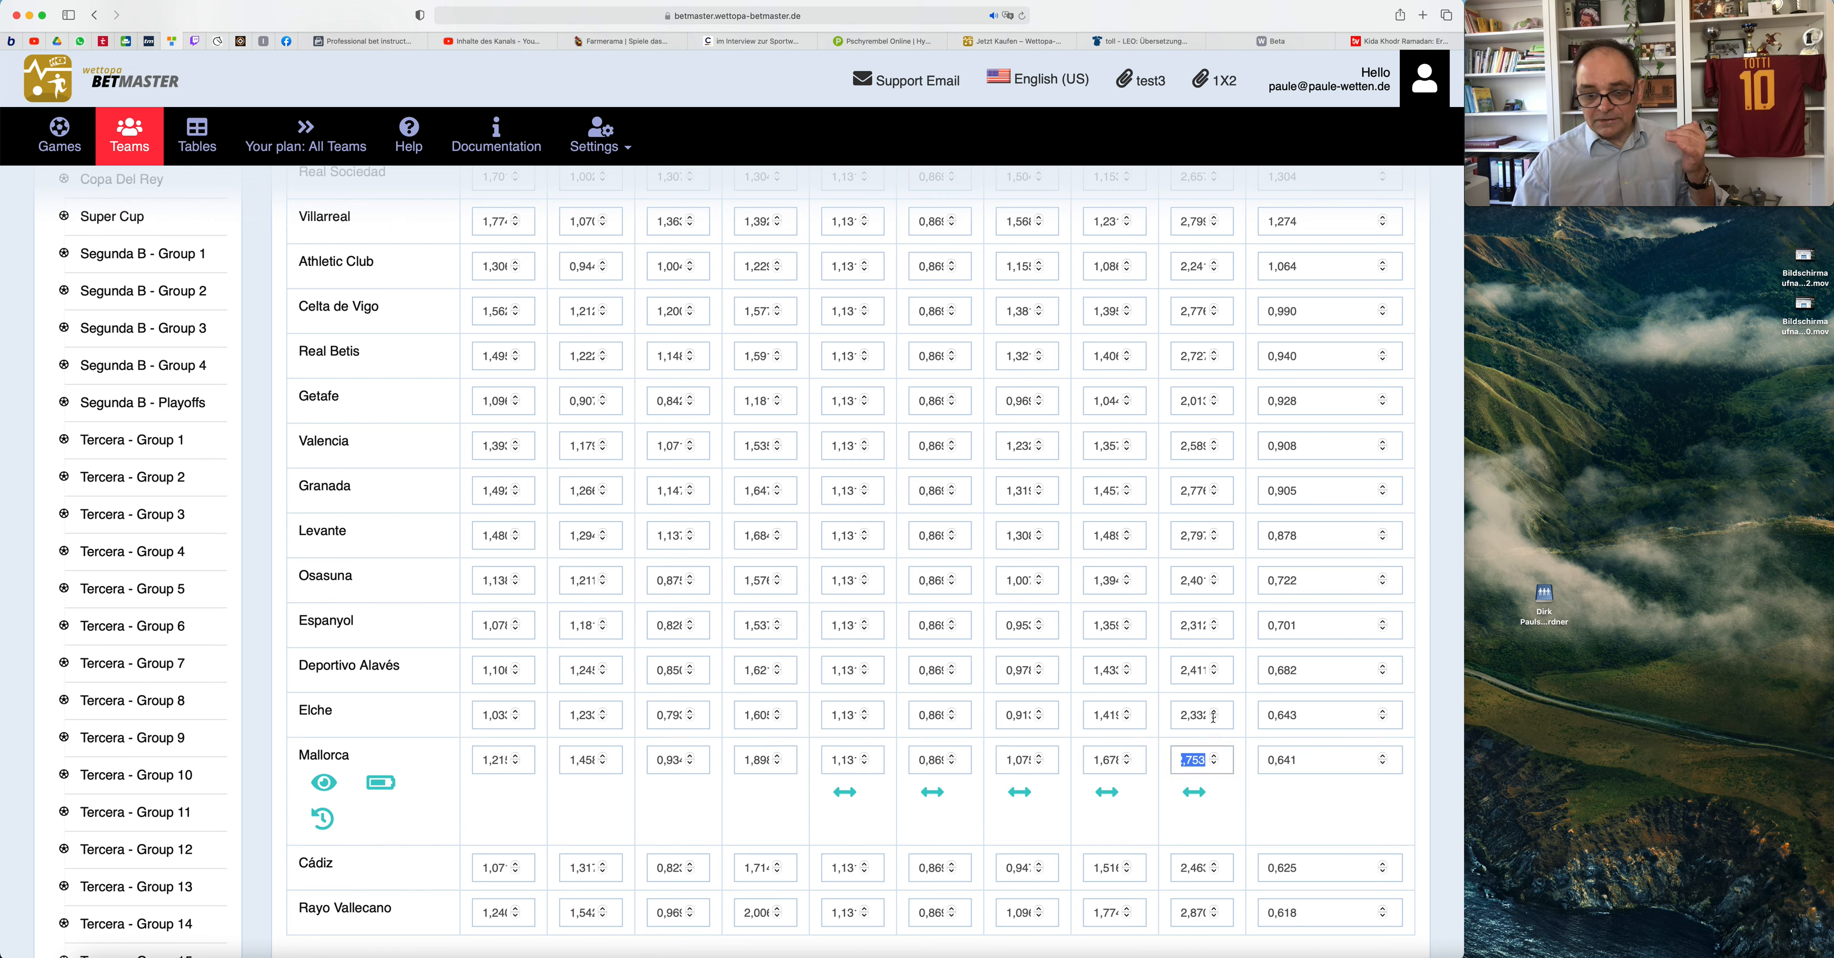
scroll(1221, 619, up, 5)
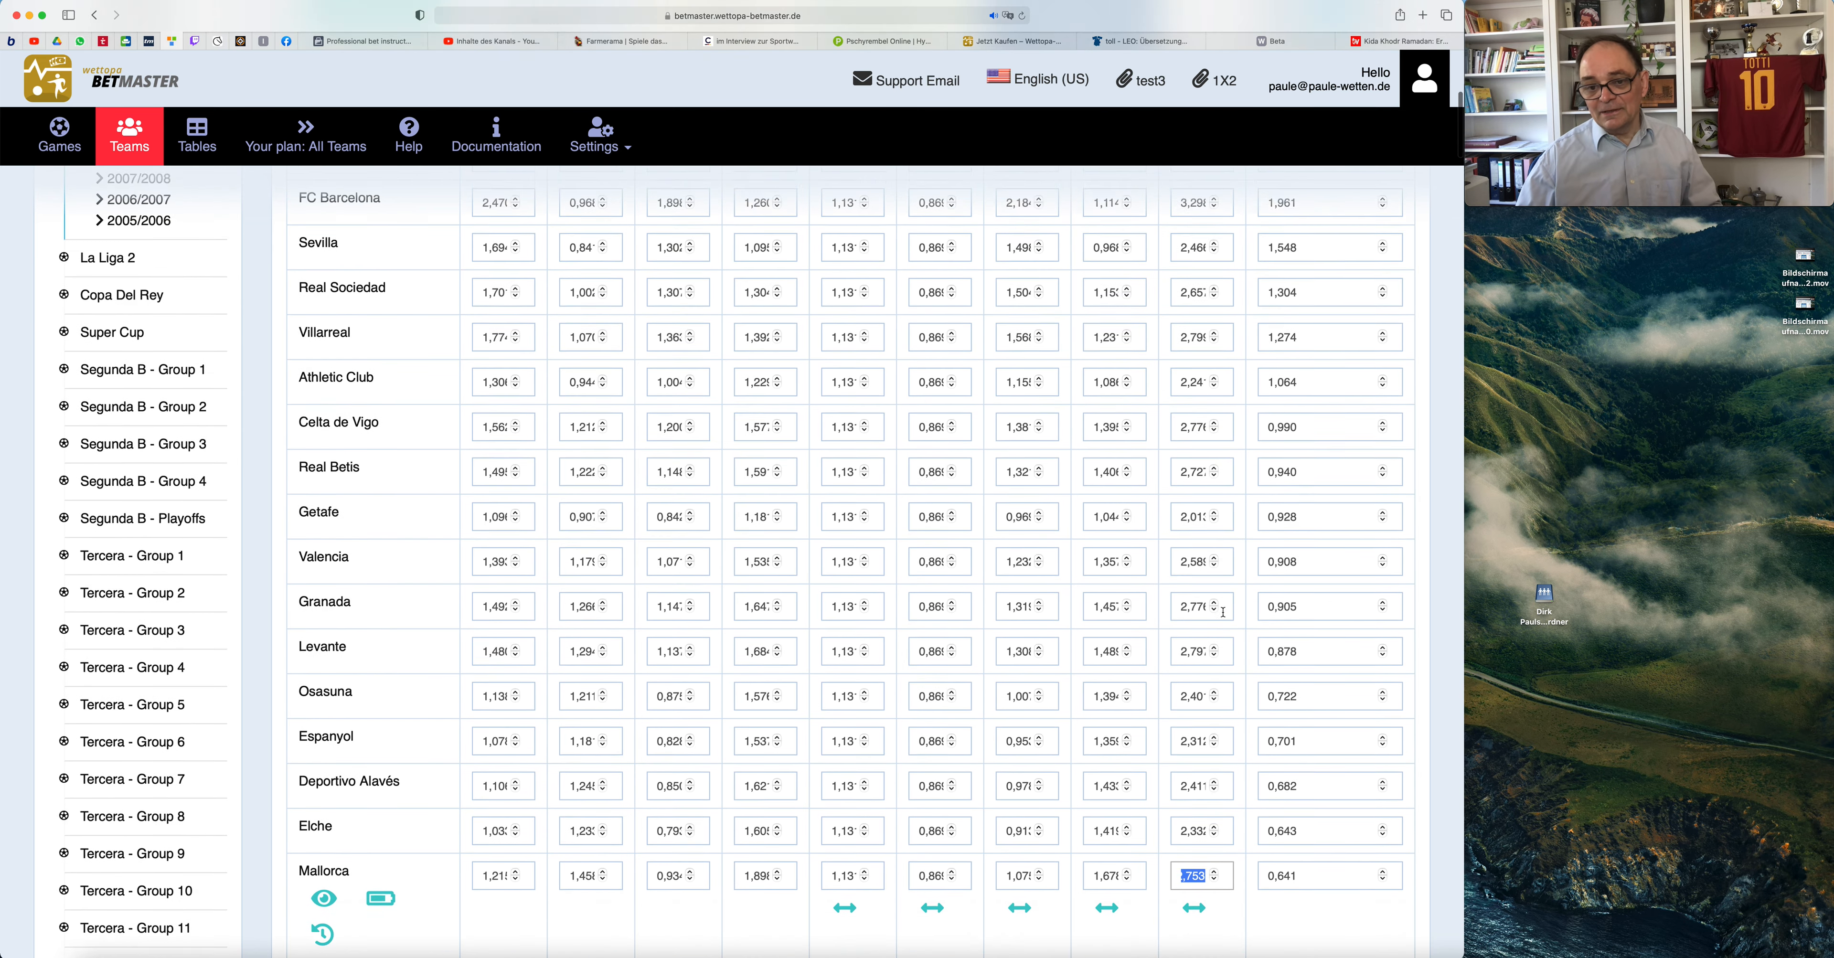
click(1210, 814)
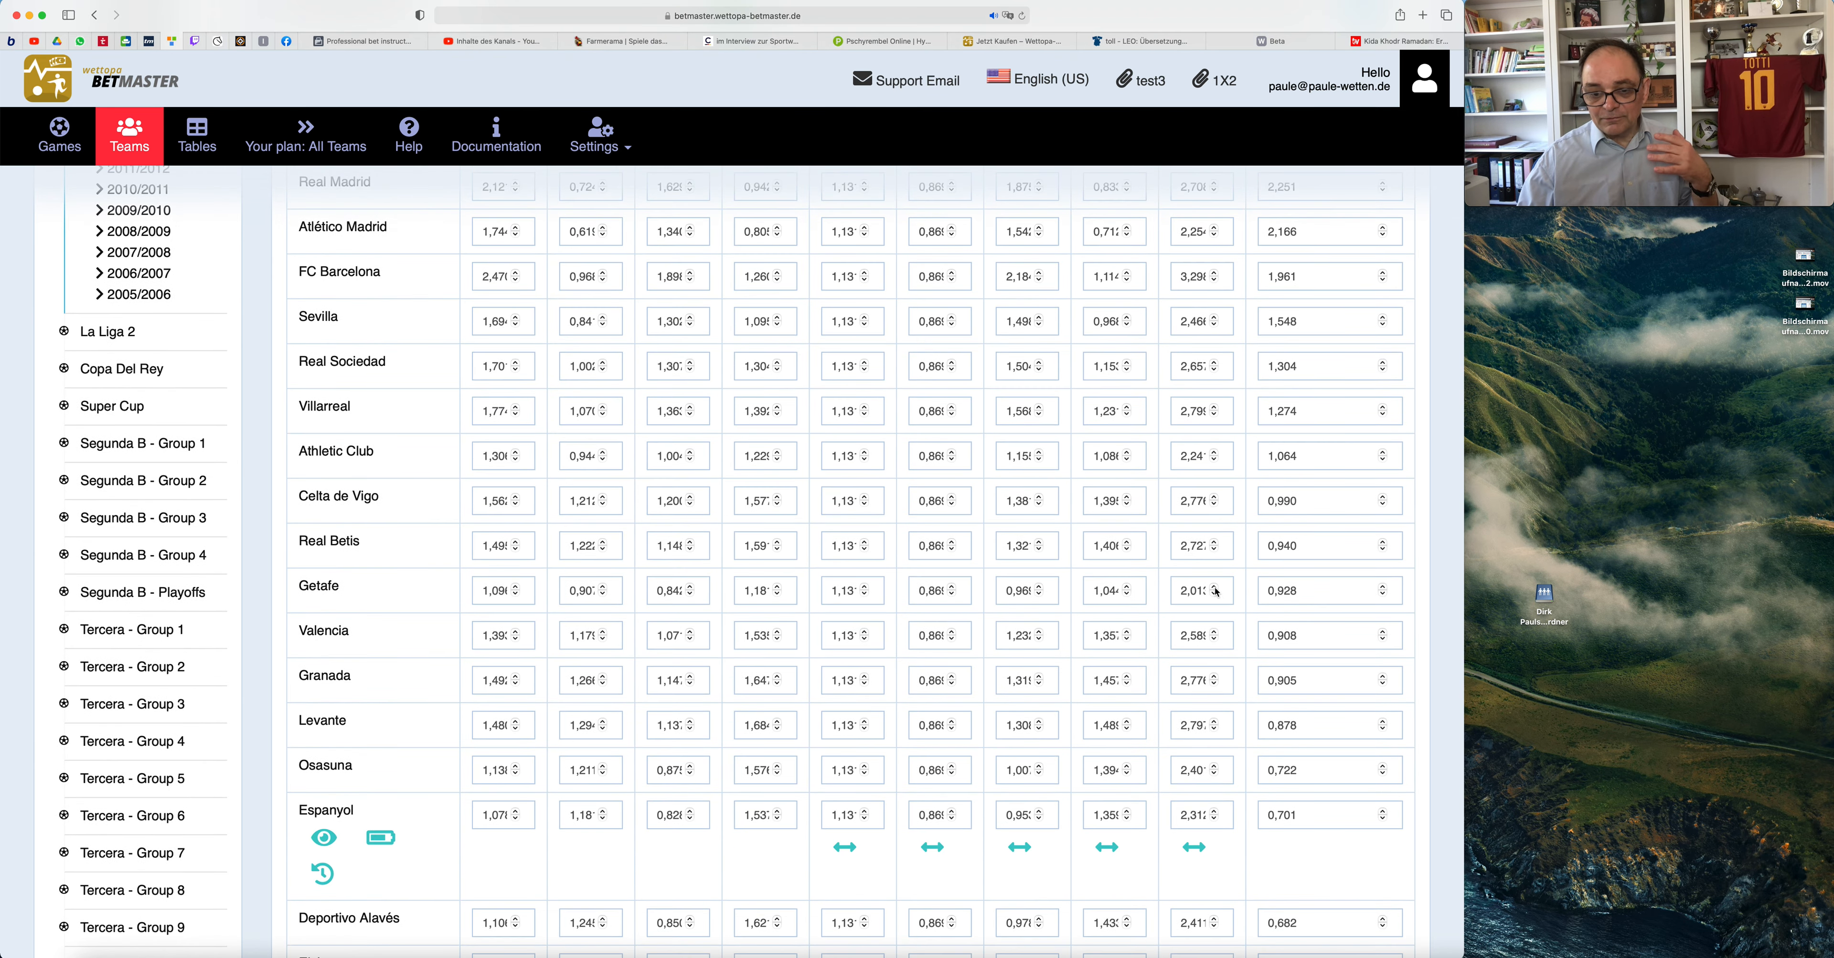
Set Getafe's Goals value to 2,2
click(1216, 590)
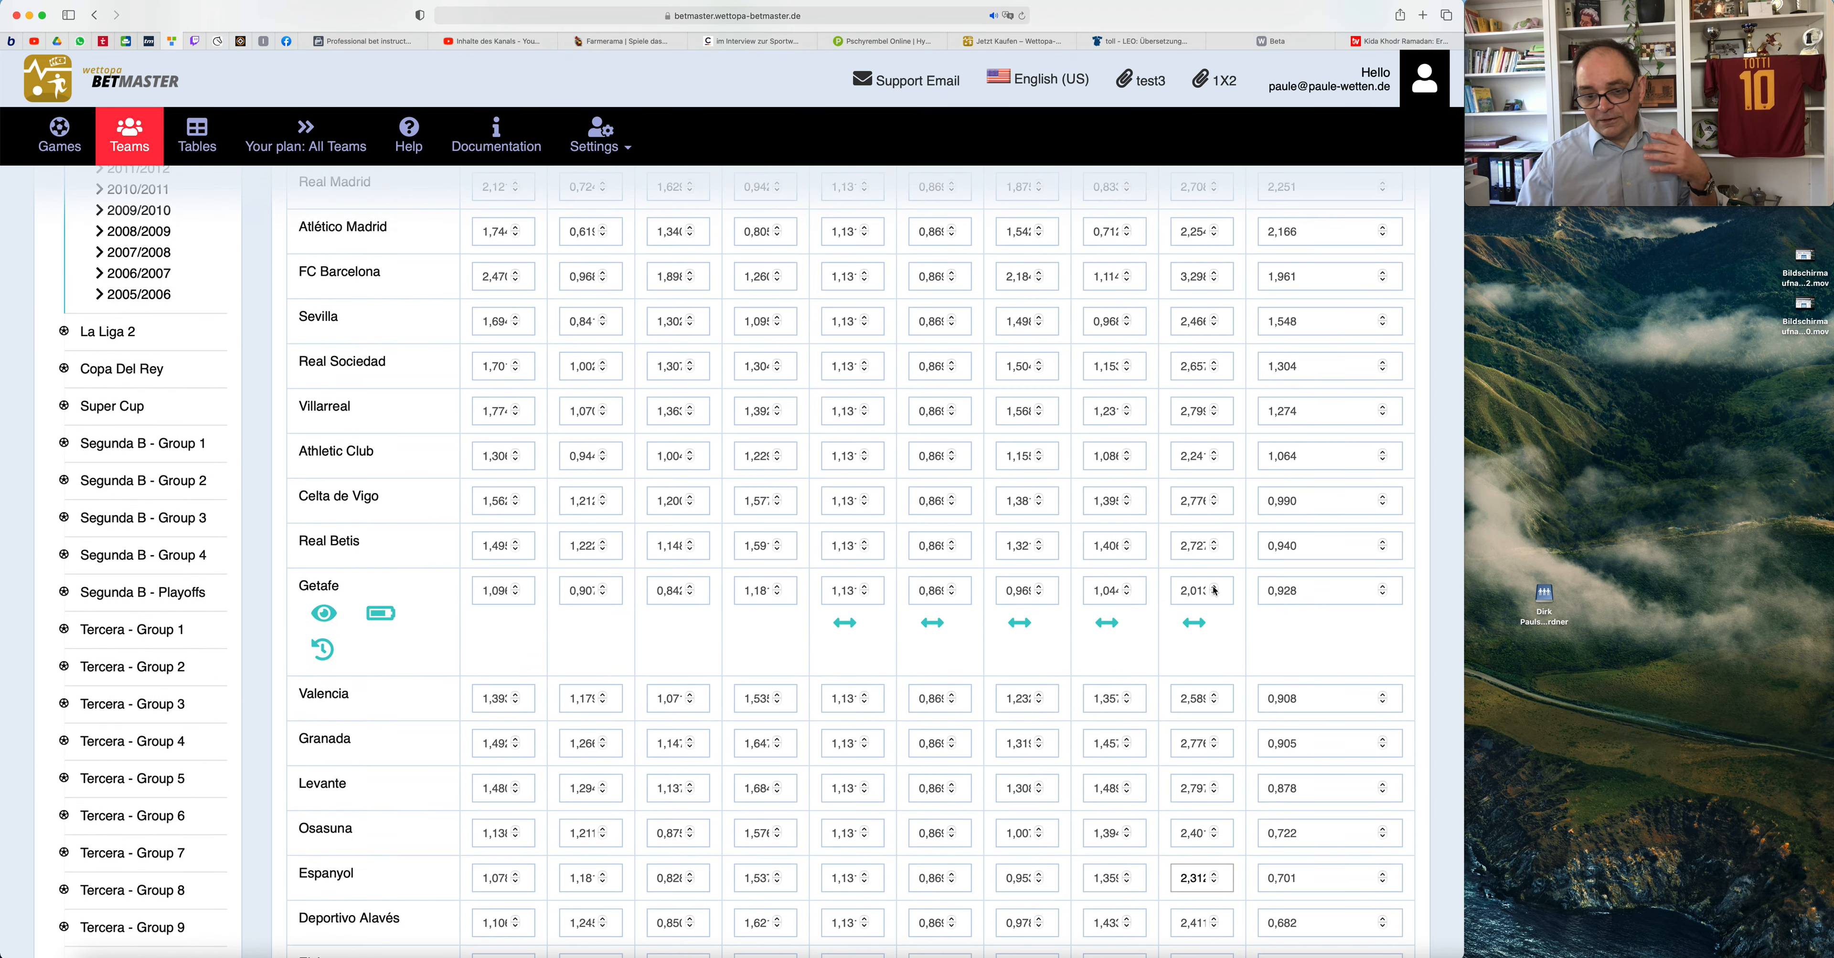
click(1189, 595)
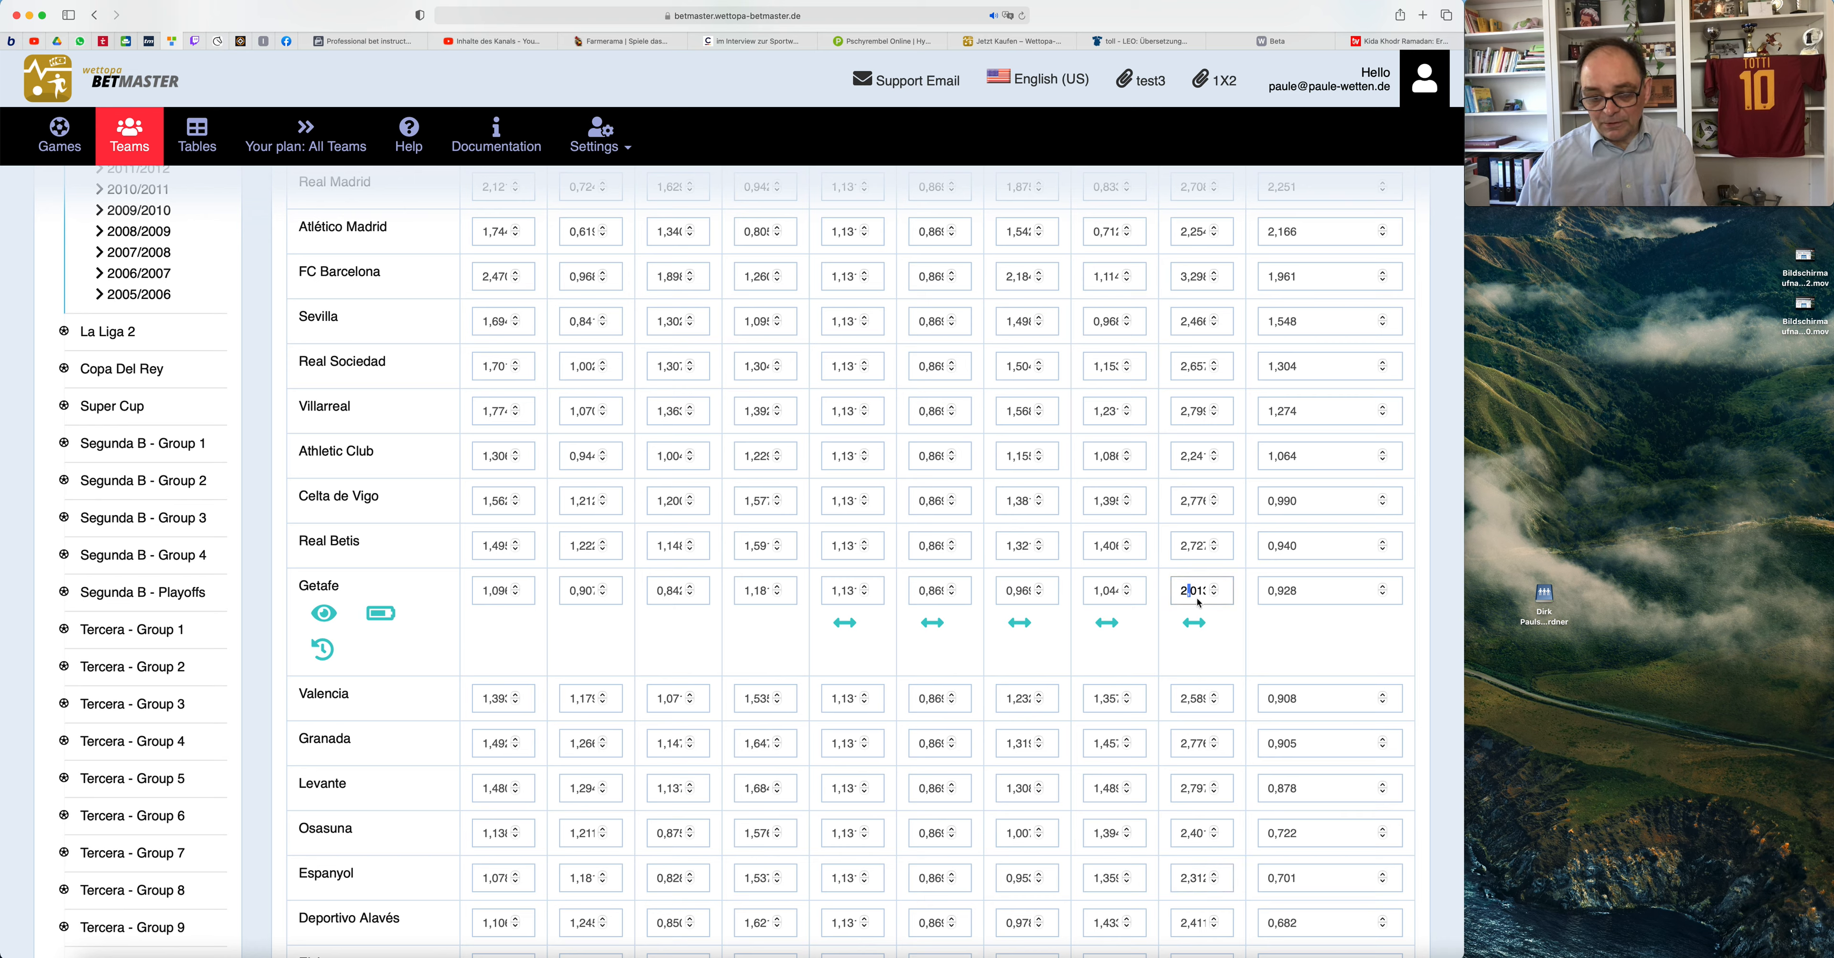
double_click(1198, 595)
text(2)
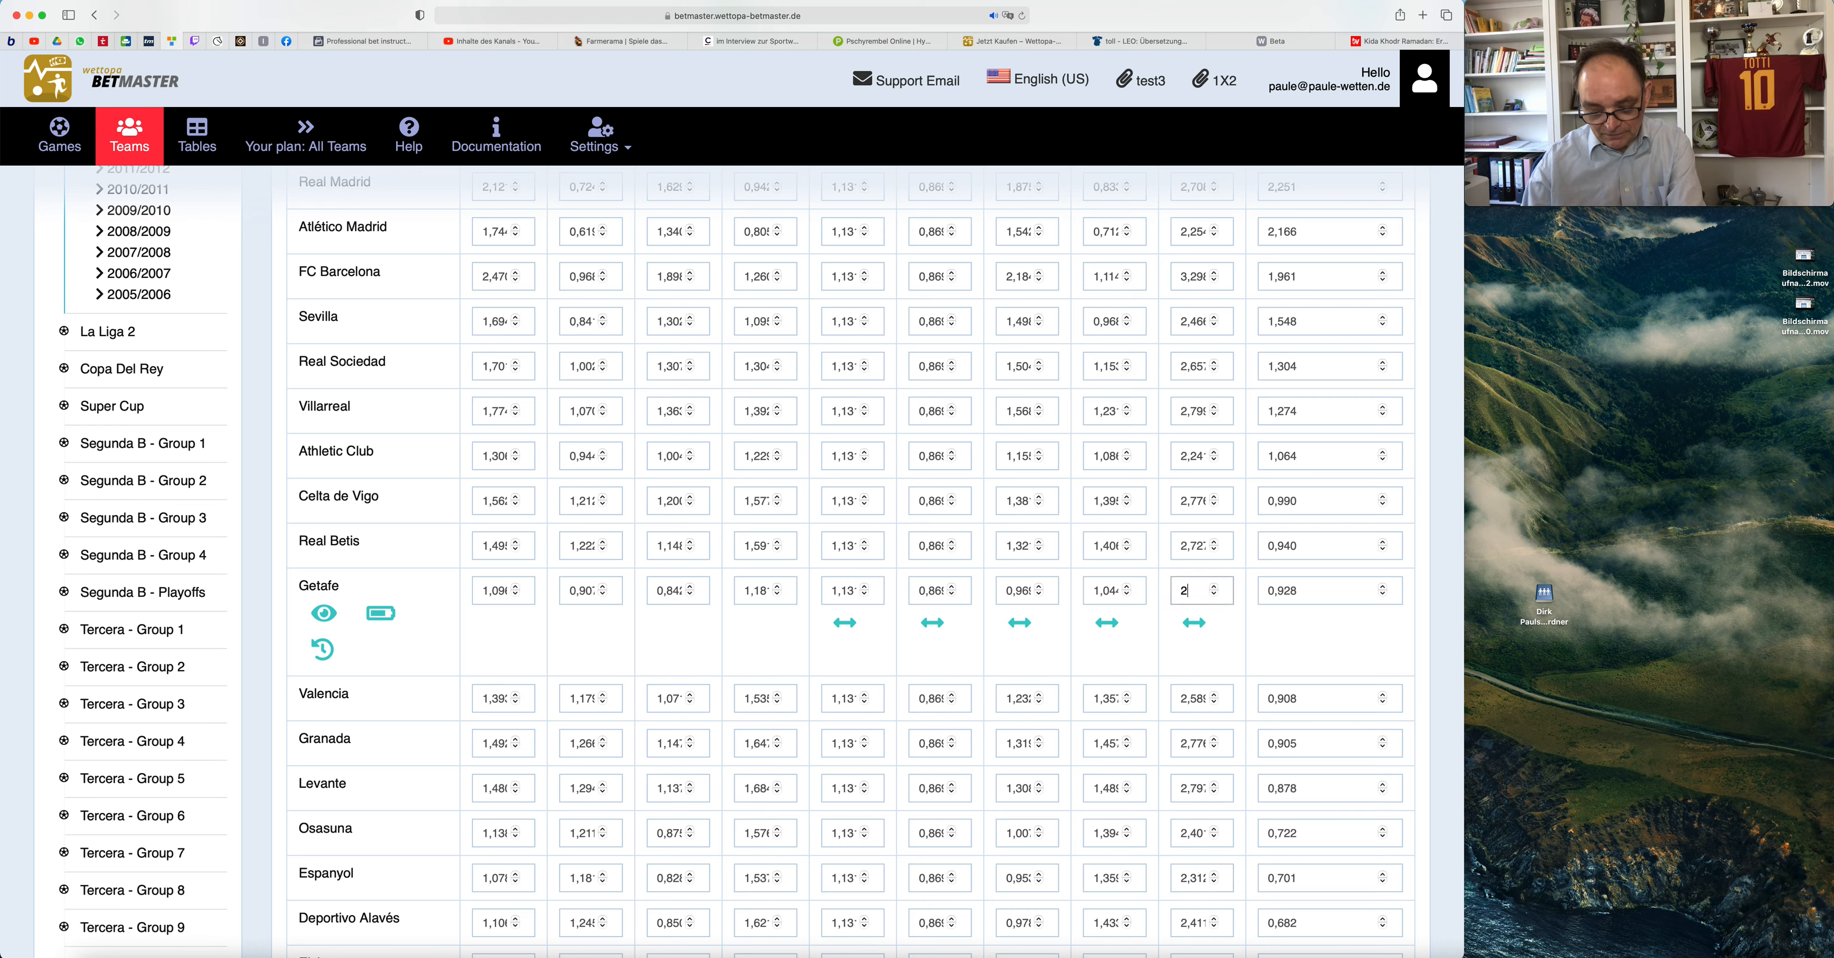
text(,2)
Try to save the La Liga 2021/2022 team values over the old data, confirming the overwrite
scroll(1275, 302, up, 6)
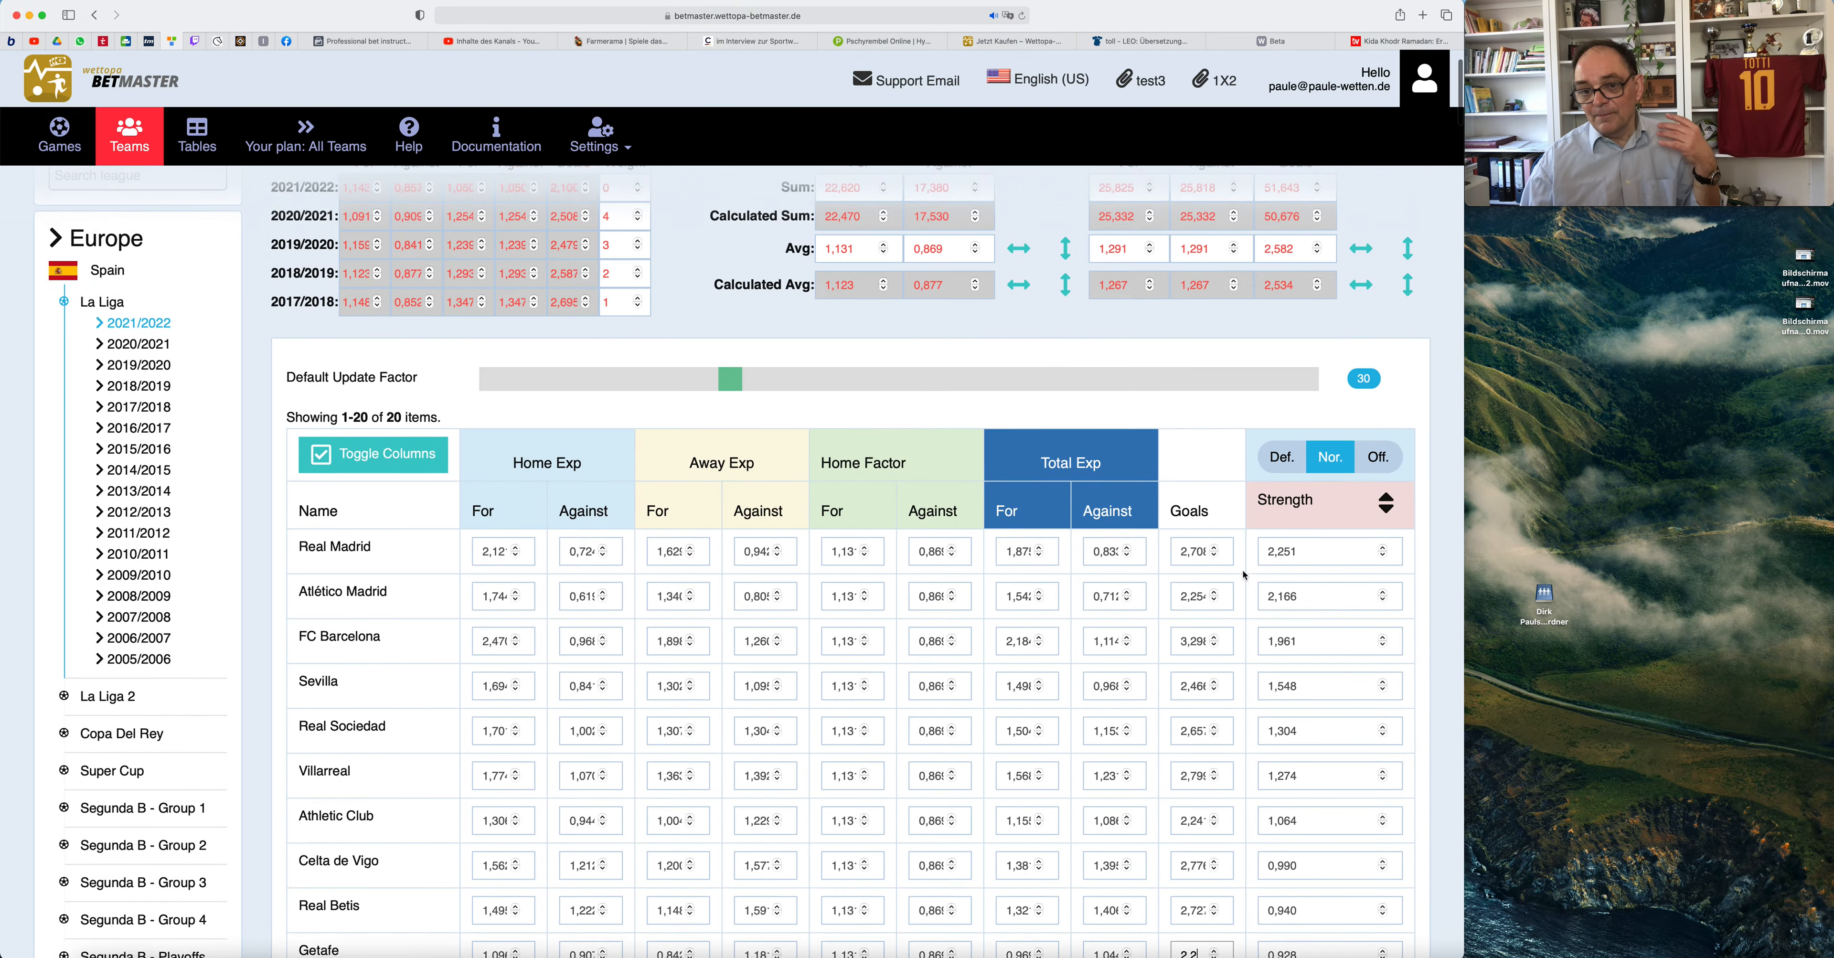
scroll(1275, 301, up, 2)
click(1219, 212)
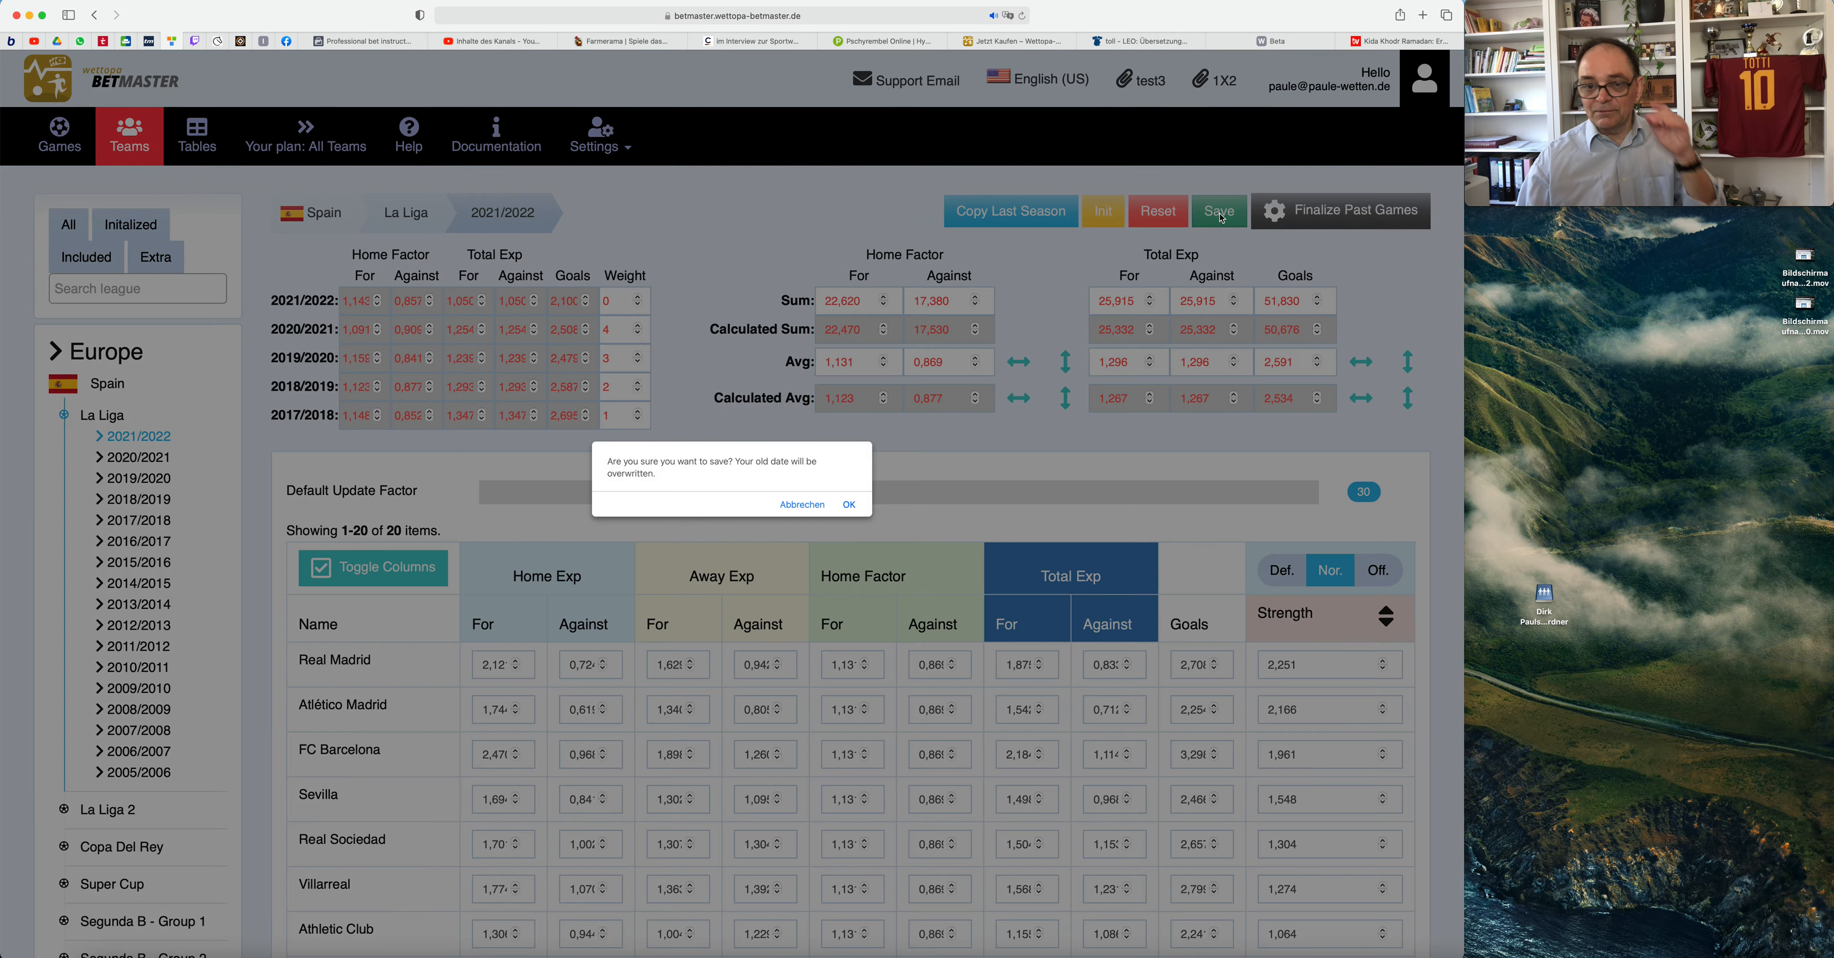
click(844, 507)
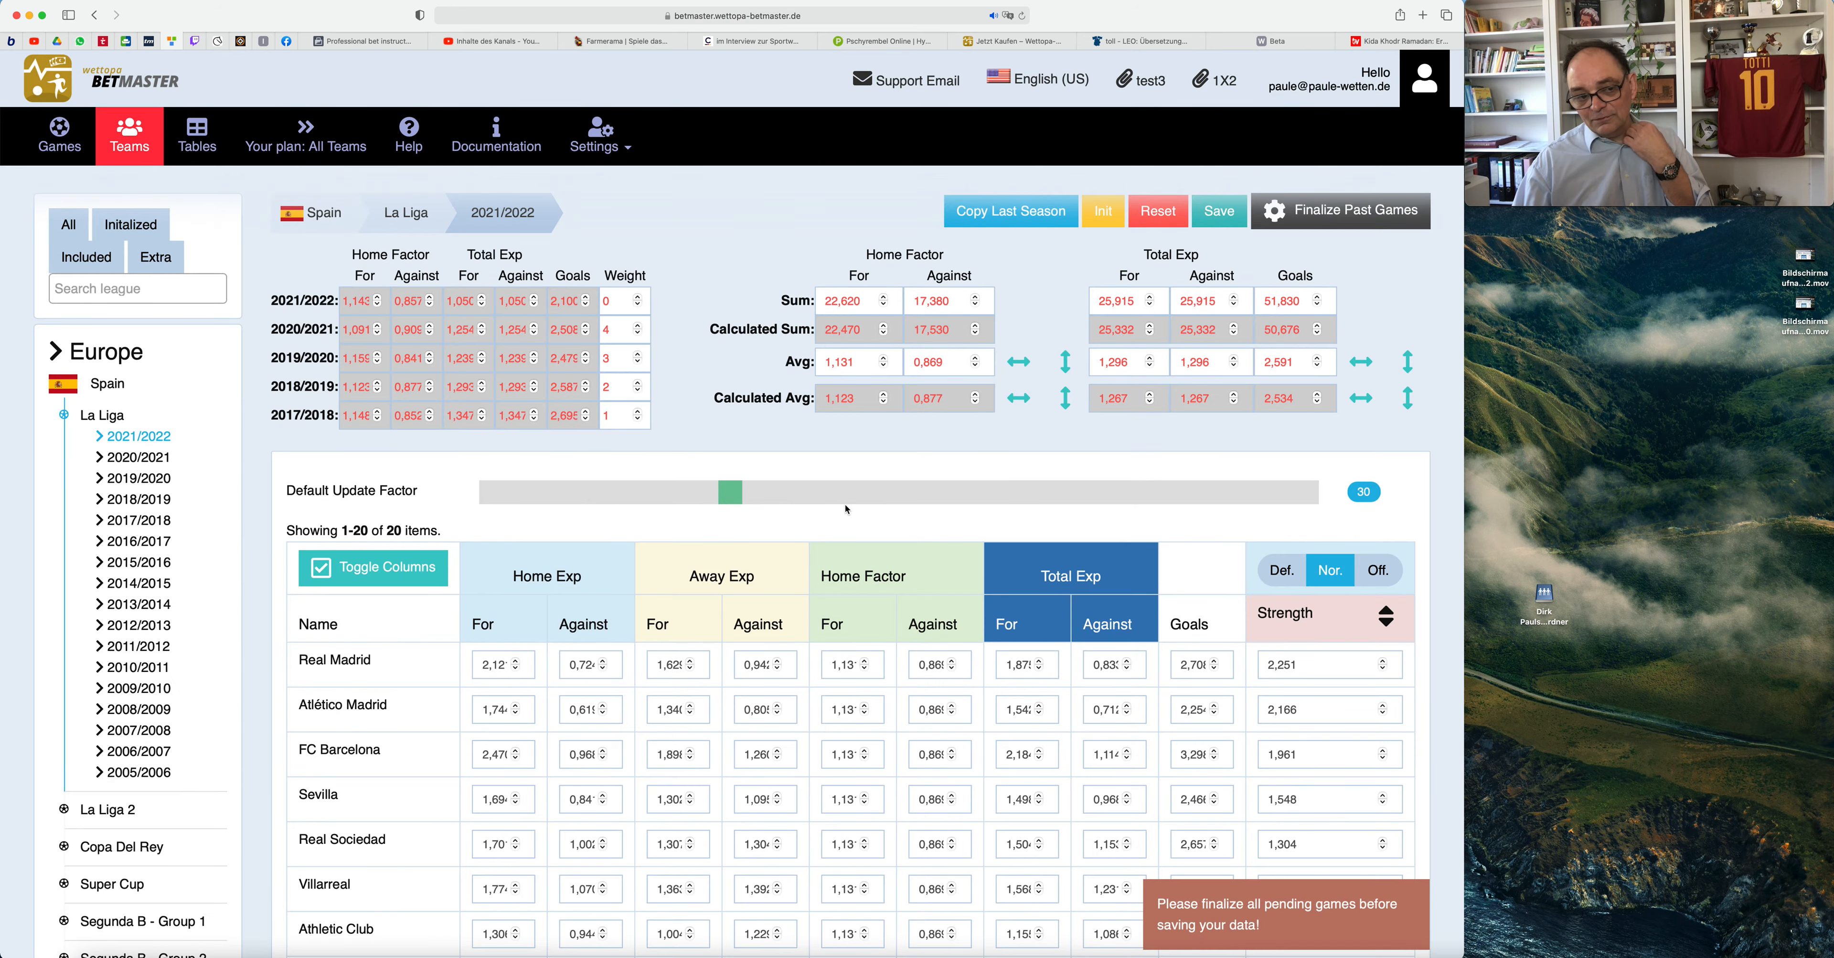
click(1227, 219)
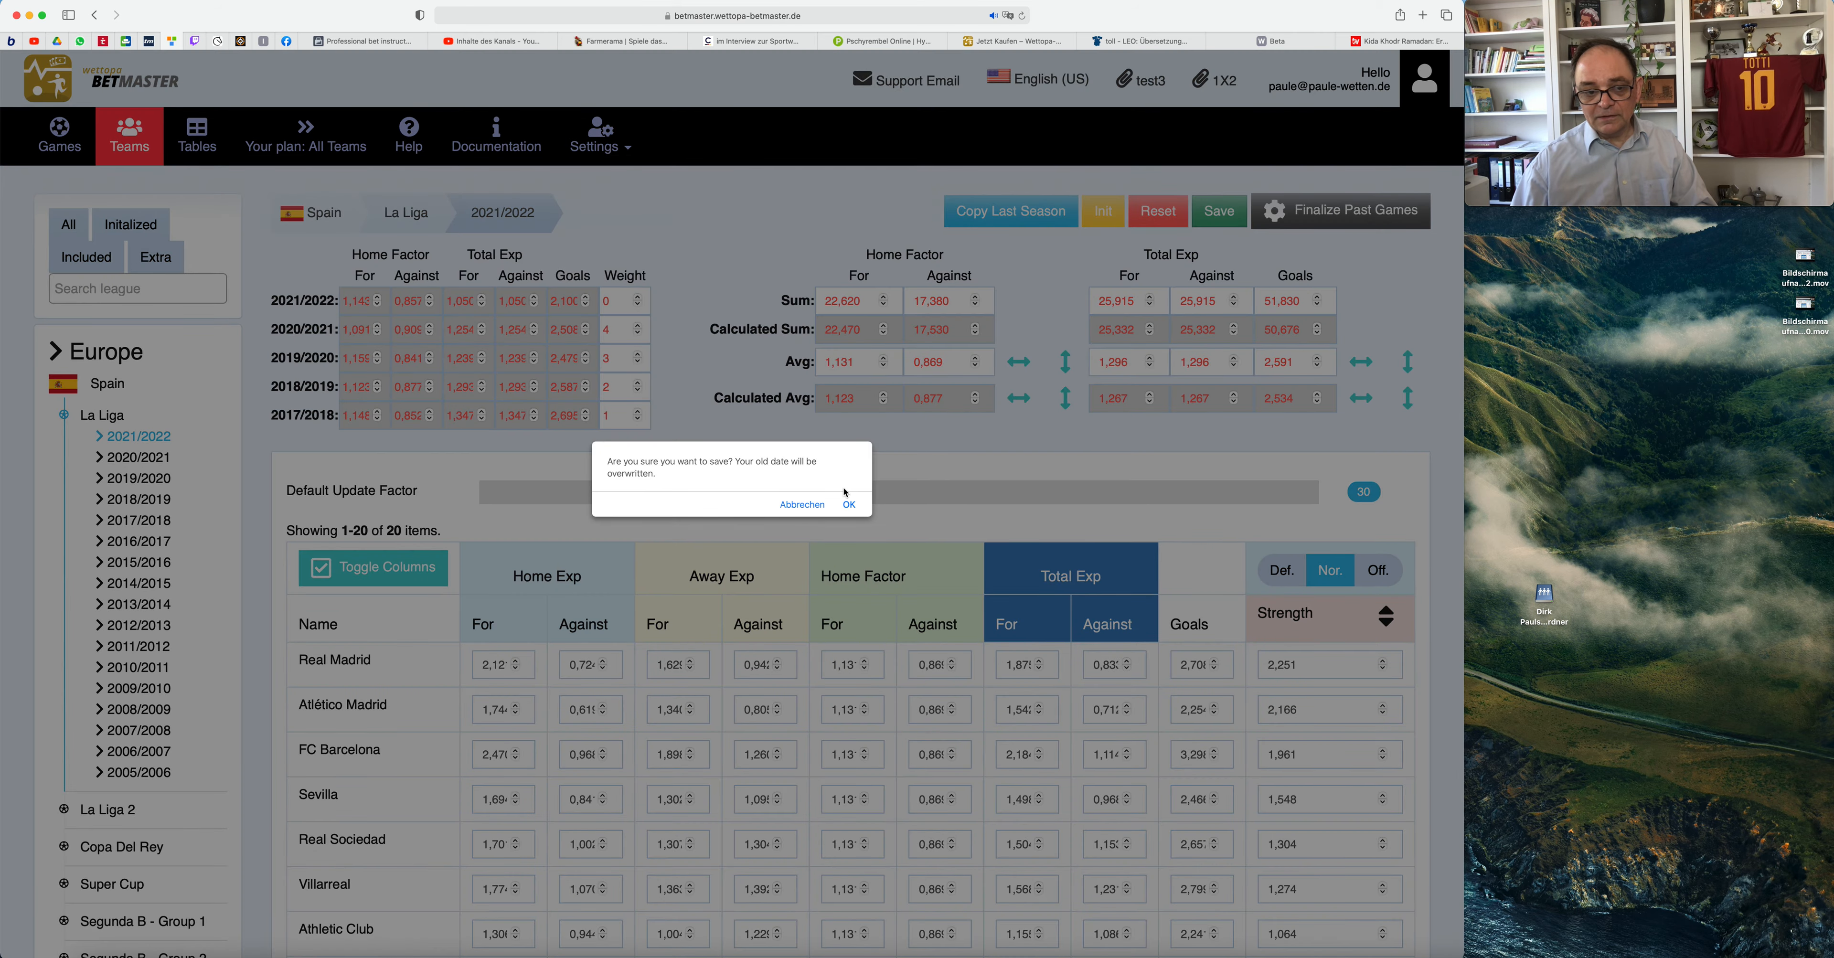
click(848, 505)
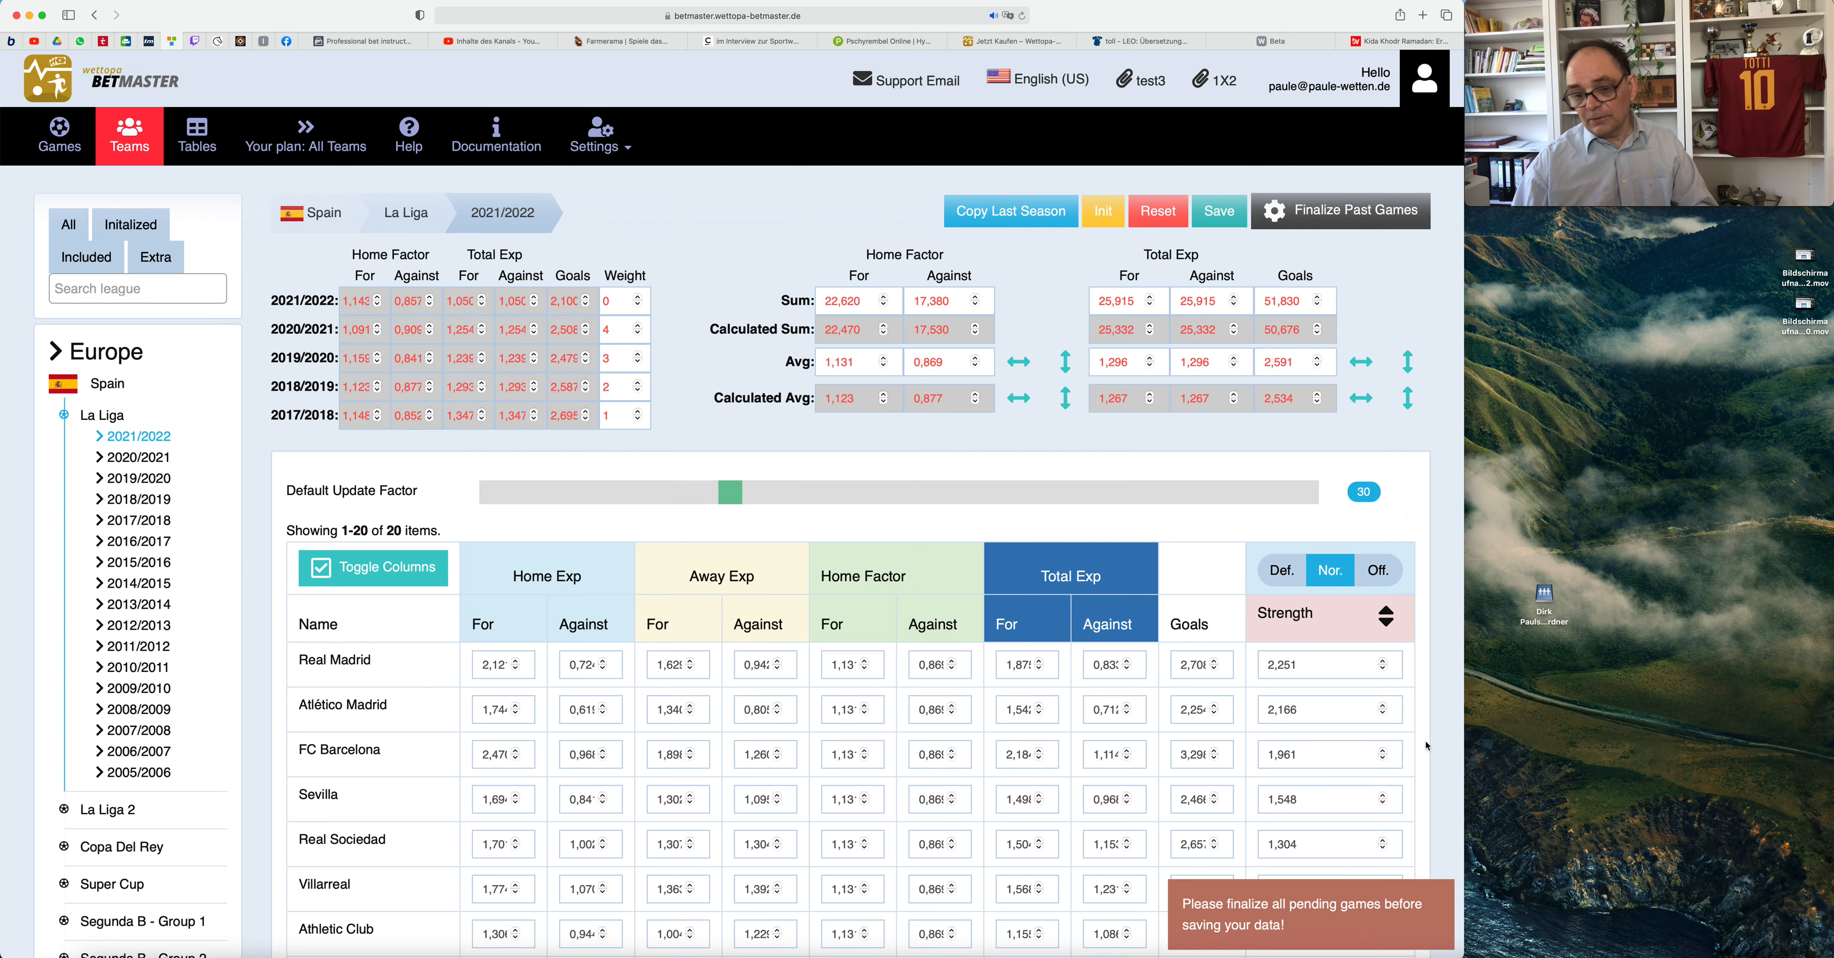
Finalize the past games of La Liga 2021/2022 and save the team values again, confirming the overwrite
click(1333, 213)
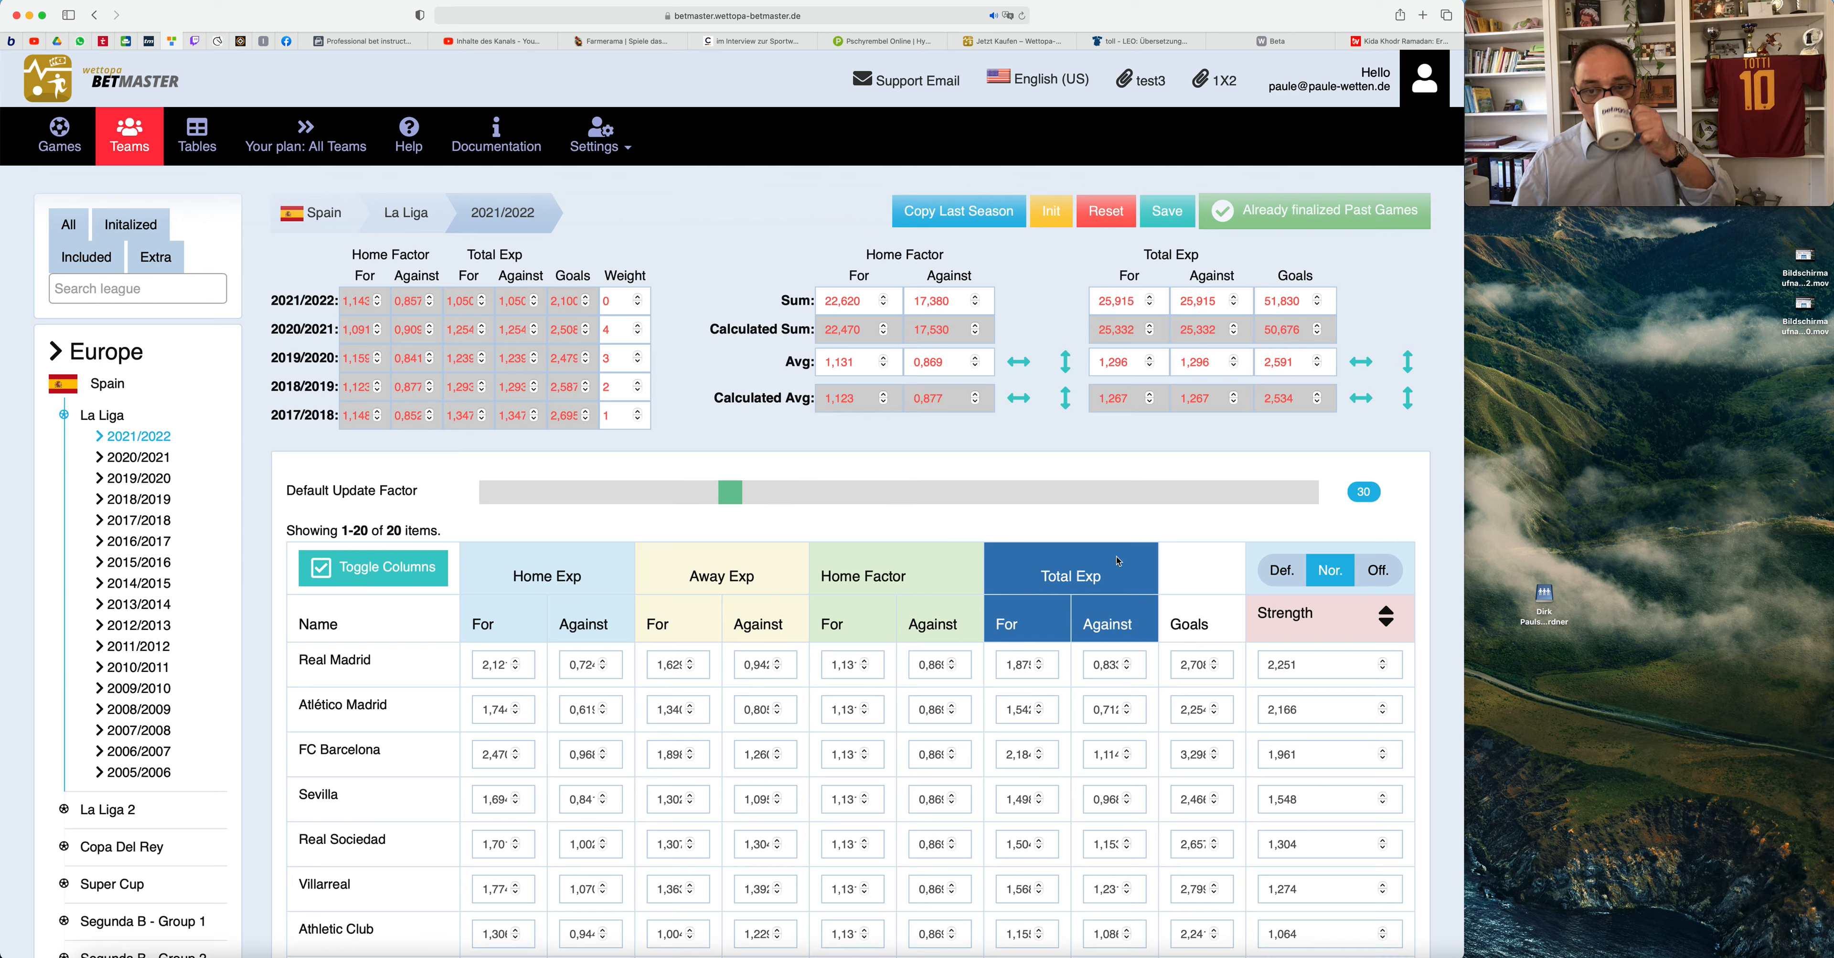
click(1167, 216)
click(847, 505)
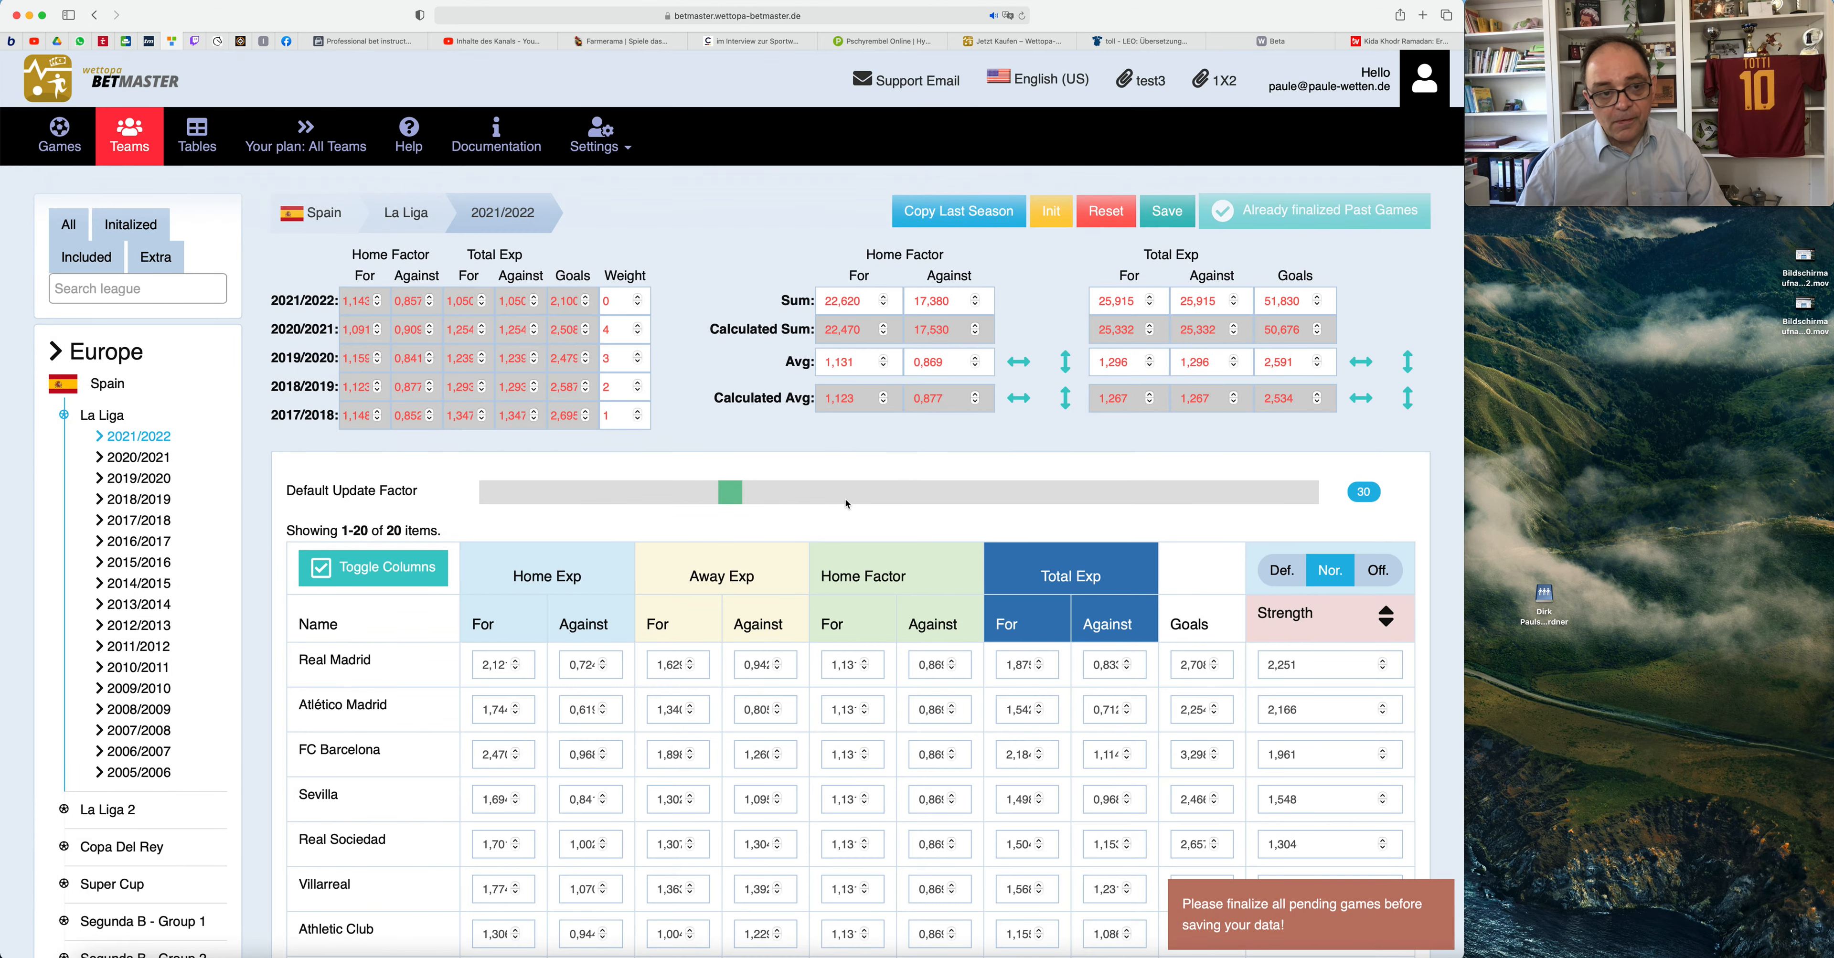
Open the La Liga 2021/2022 games list and select only the Levante against Rayo Vallecano game
click(44, 141)
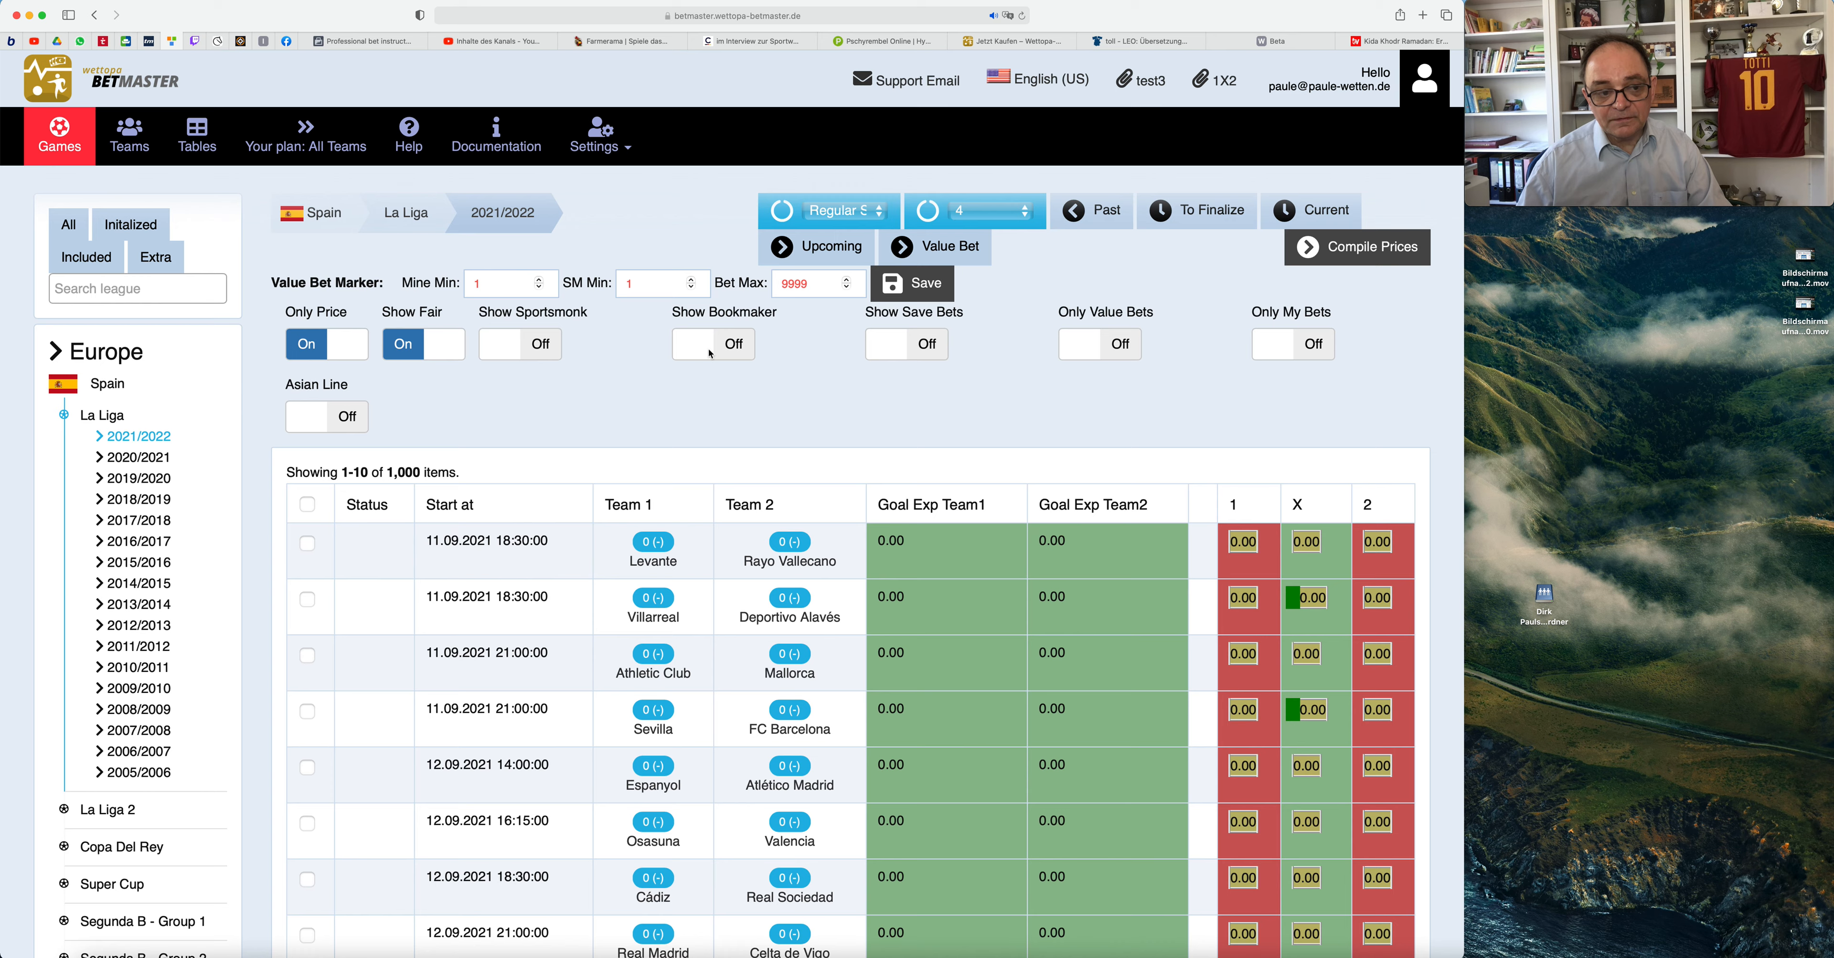
click(308, 505)
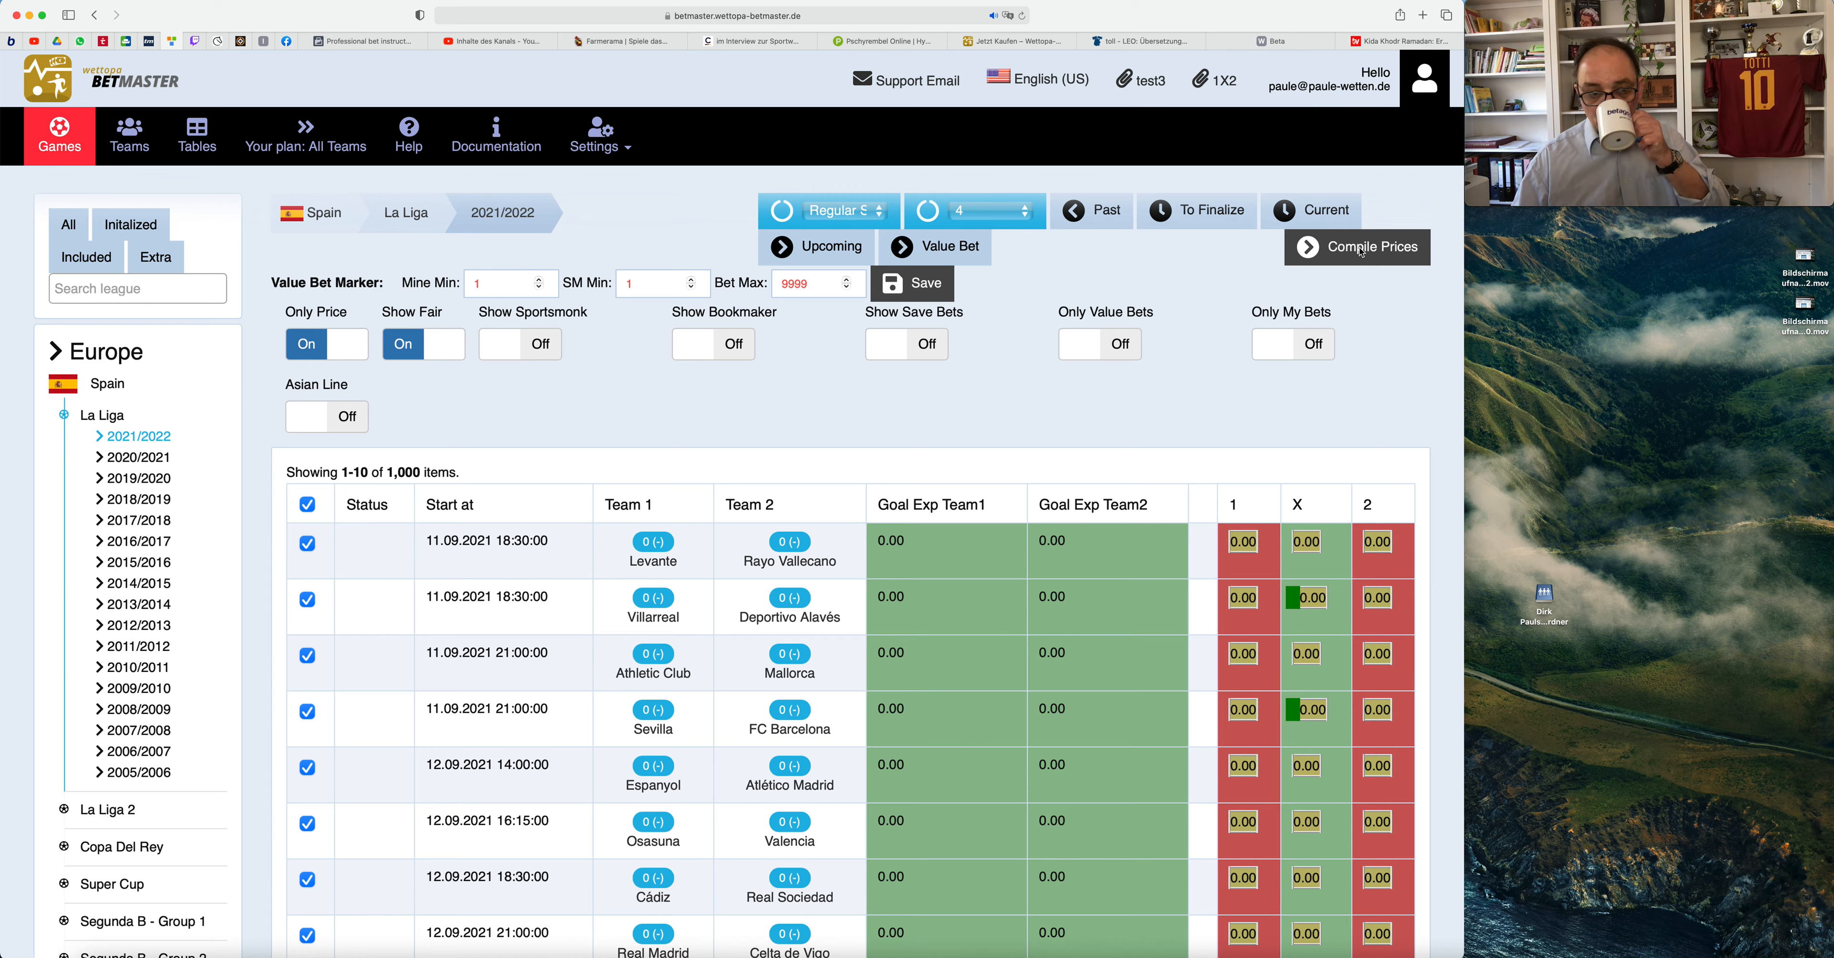
click(308, 505)
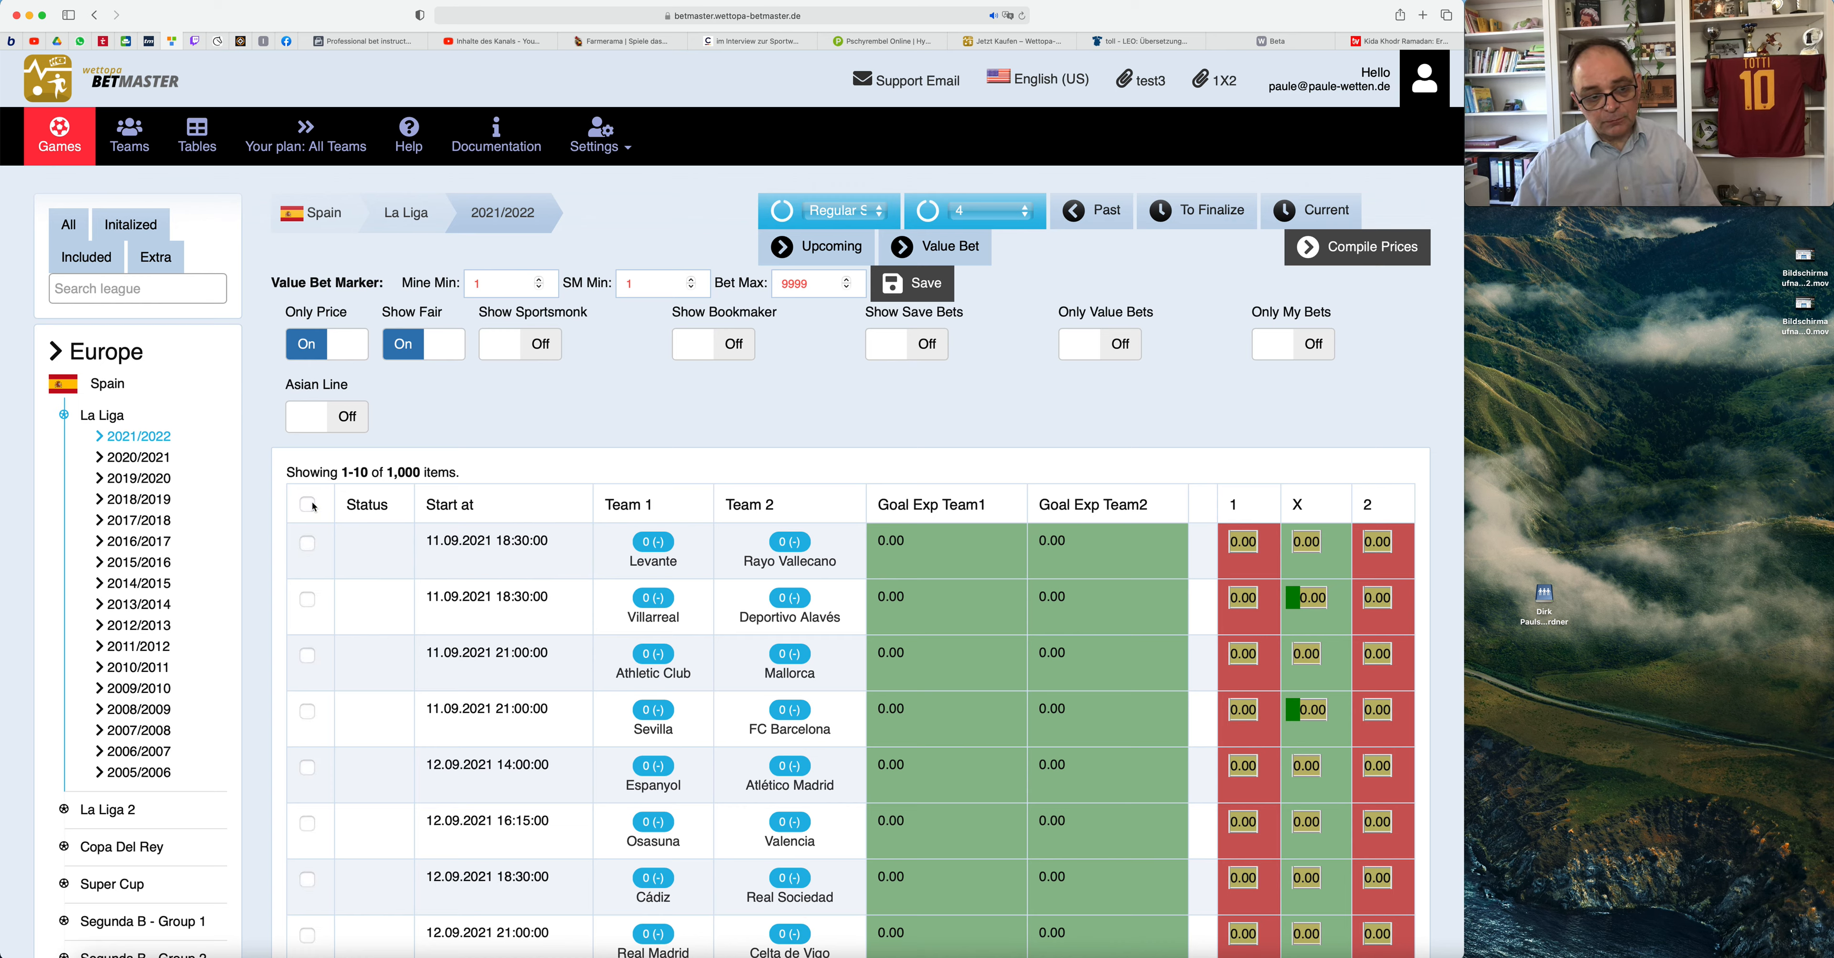
click(308, 544)
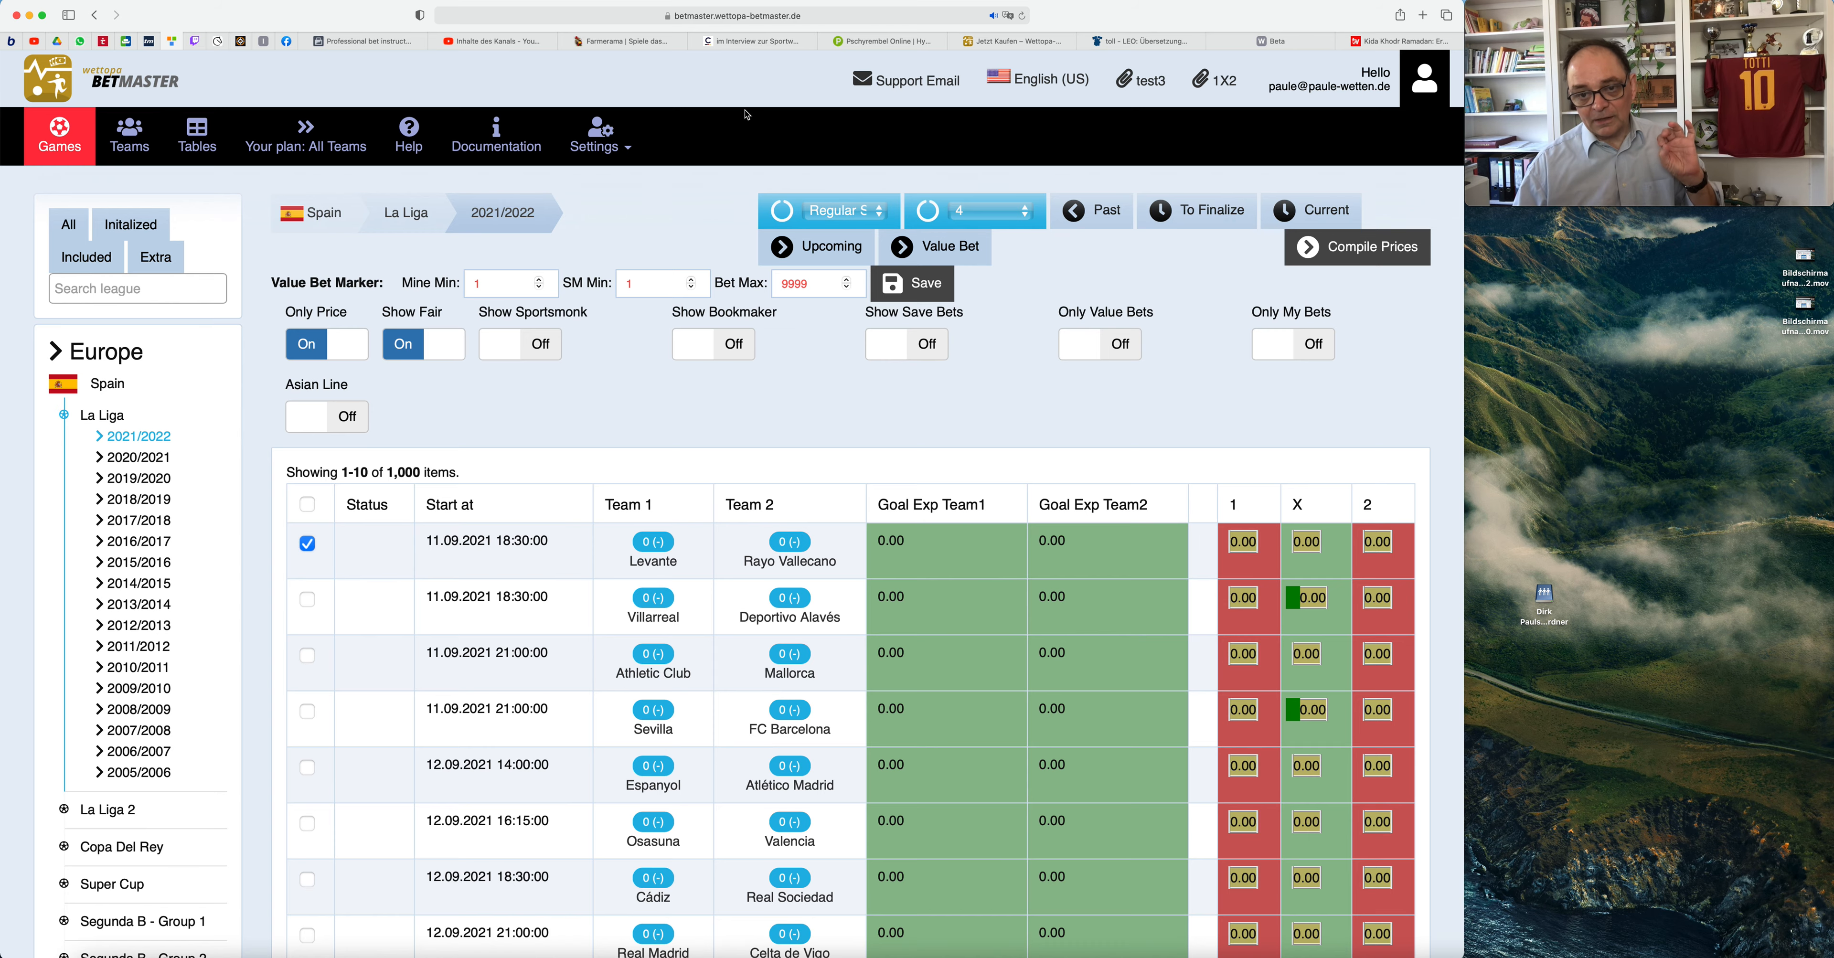
Switch to the betago betting site and display the Spanish La Liga odds
click(11, 41)
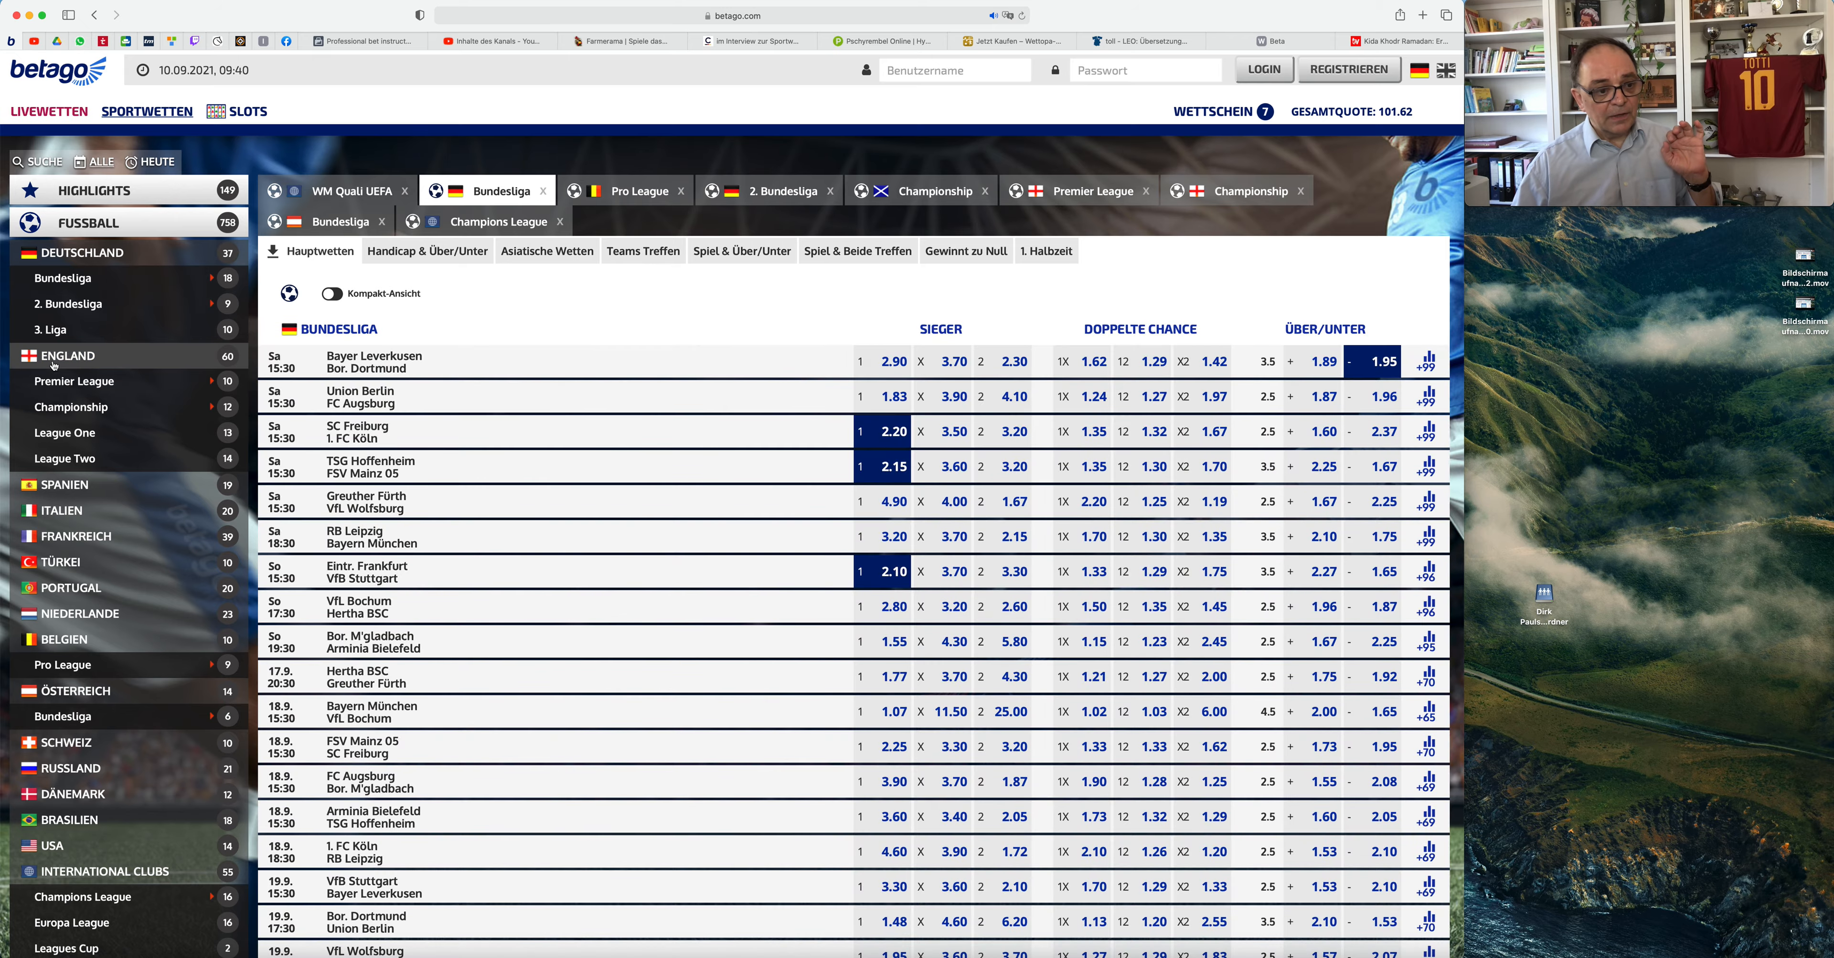
scroll(54, 365, down, 3)
scroll(135, 484, down, 3)
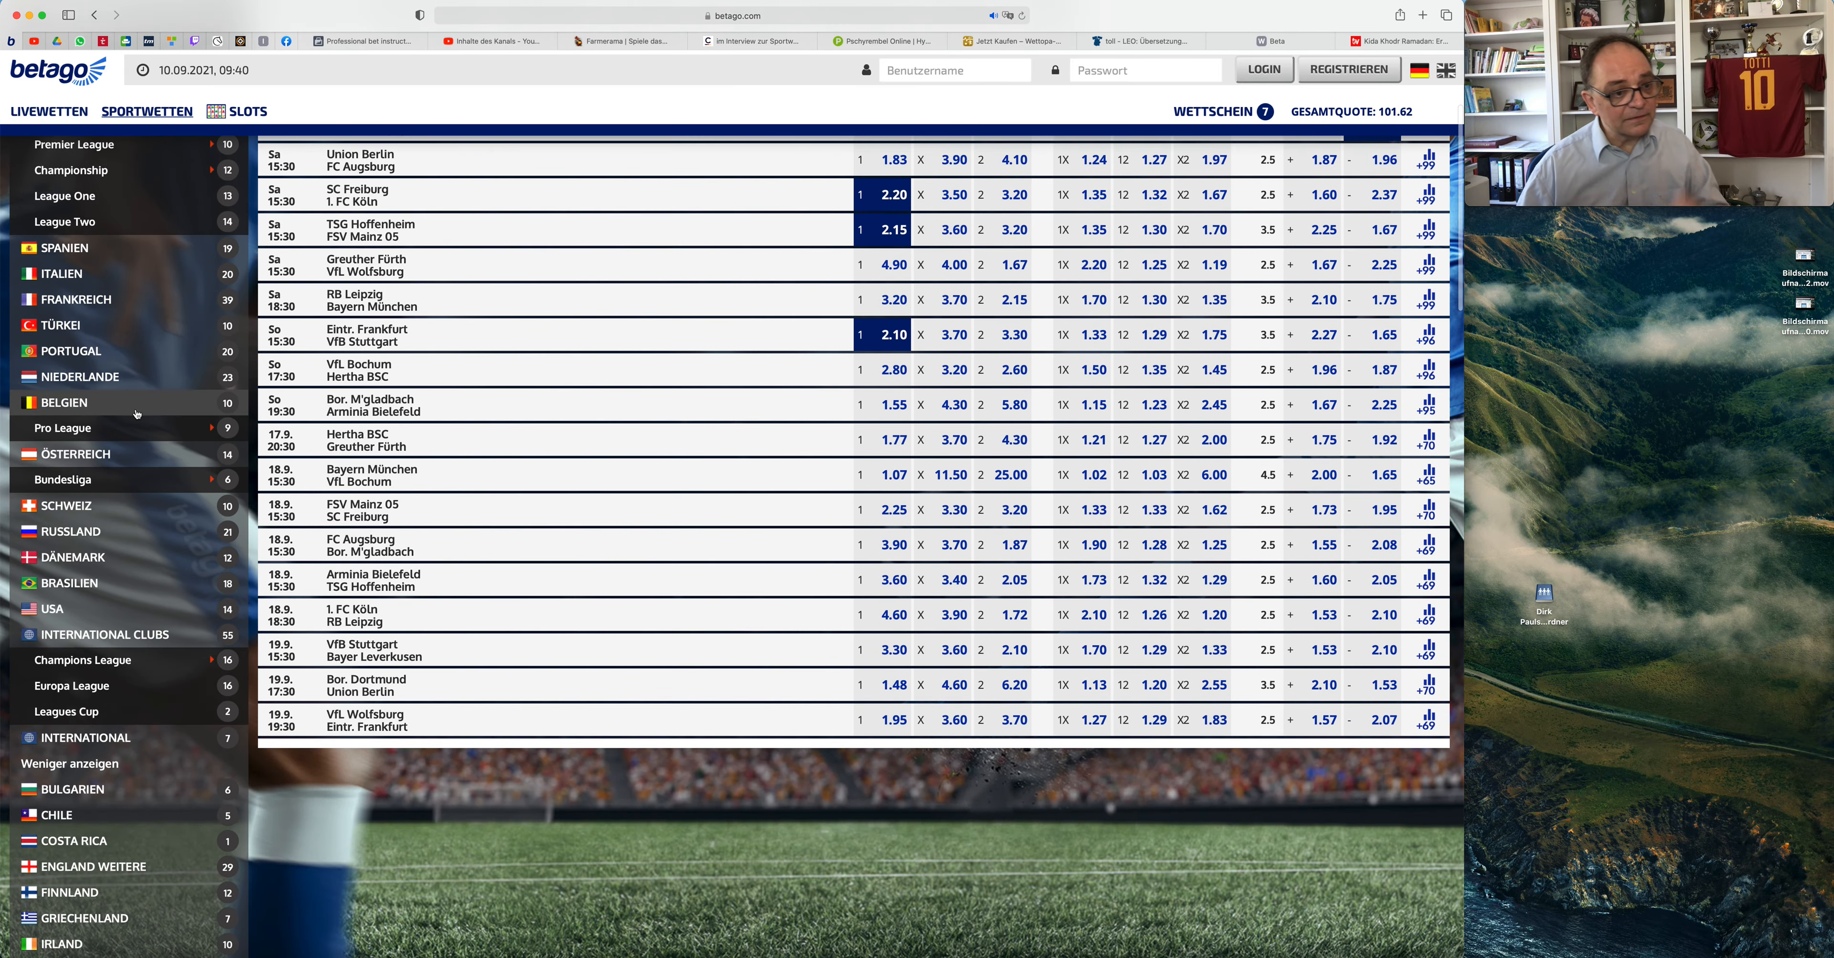
scroll(137, 414, up, 3)
click(64, 352)
click(52, 377)
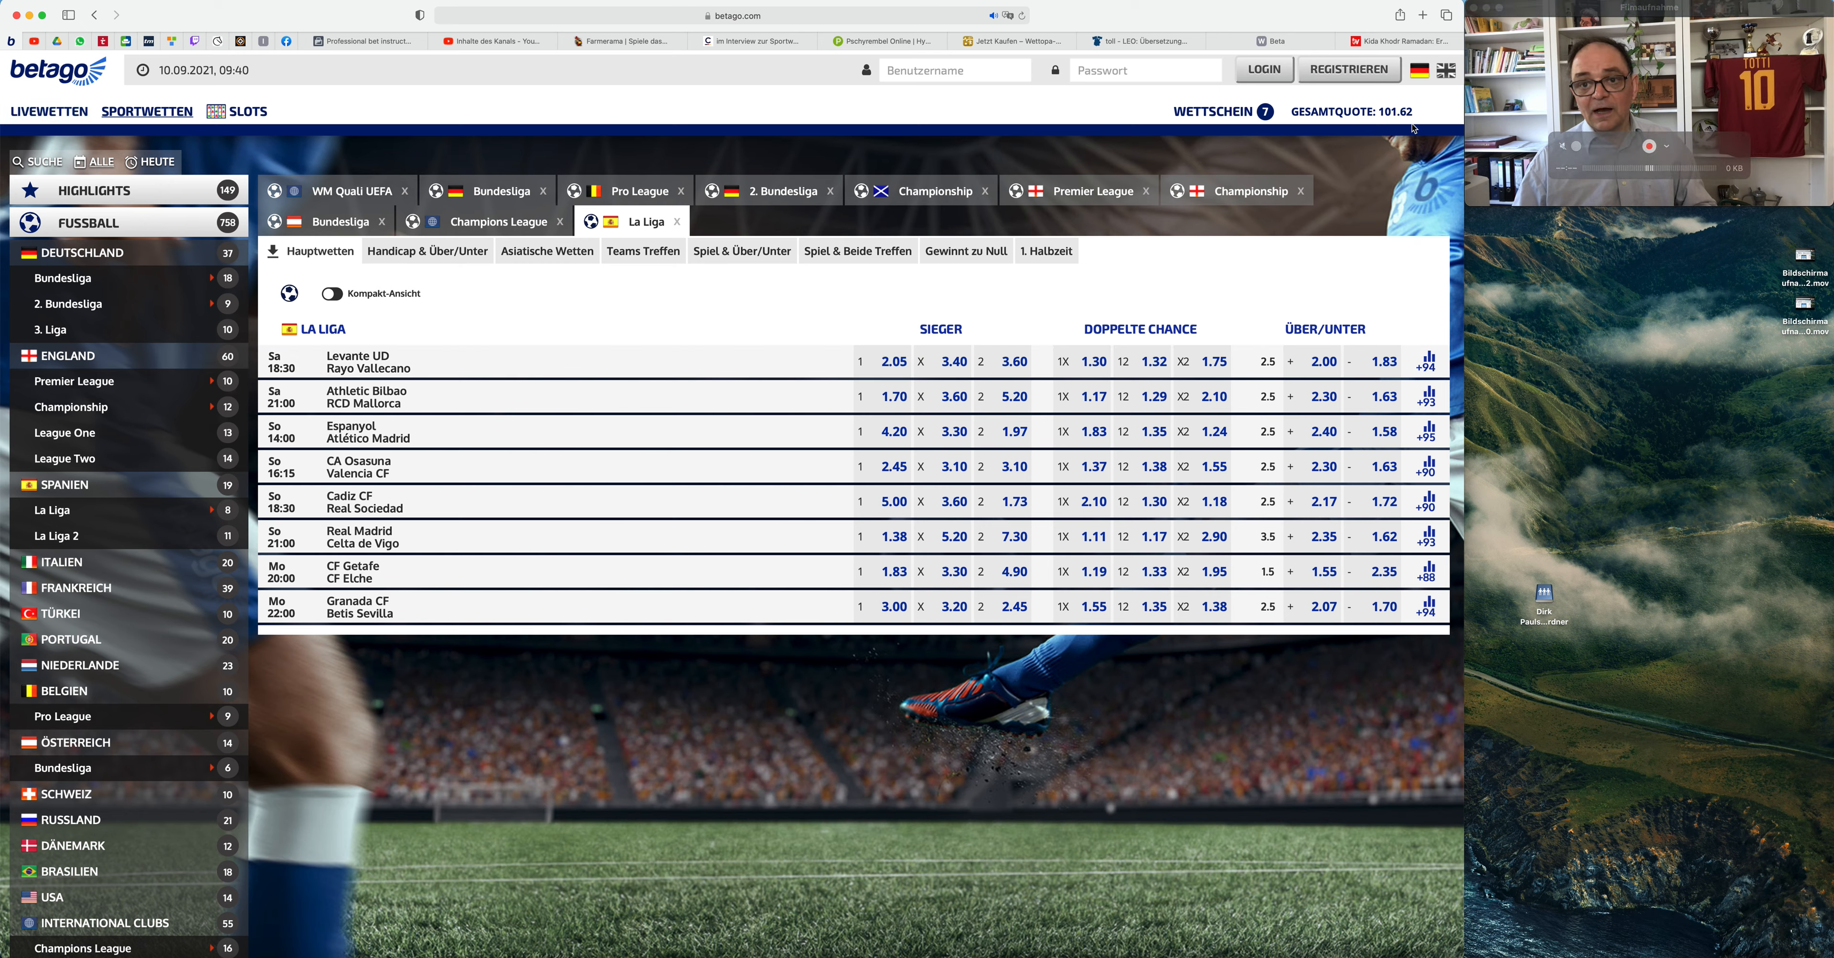
Return to Betmaster and try to compile the price of the Levante against Rayo Vallecano game
click(172, 41)
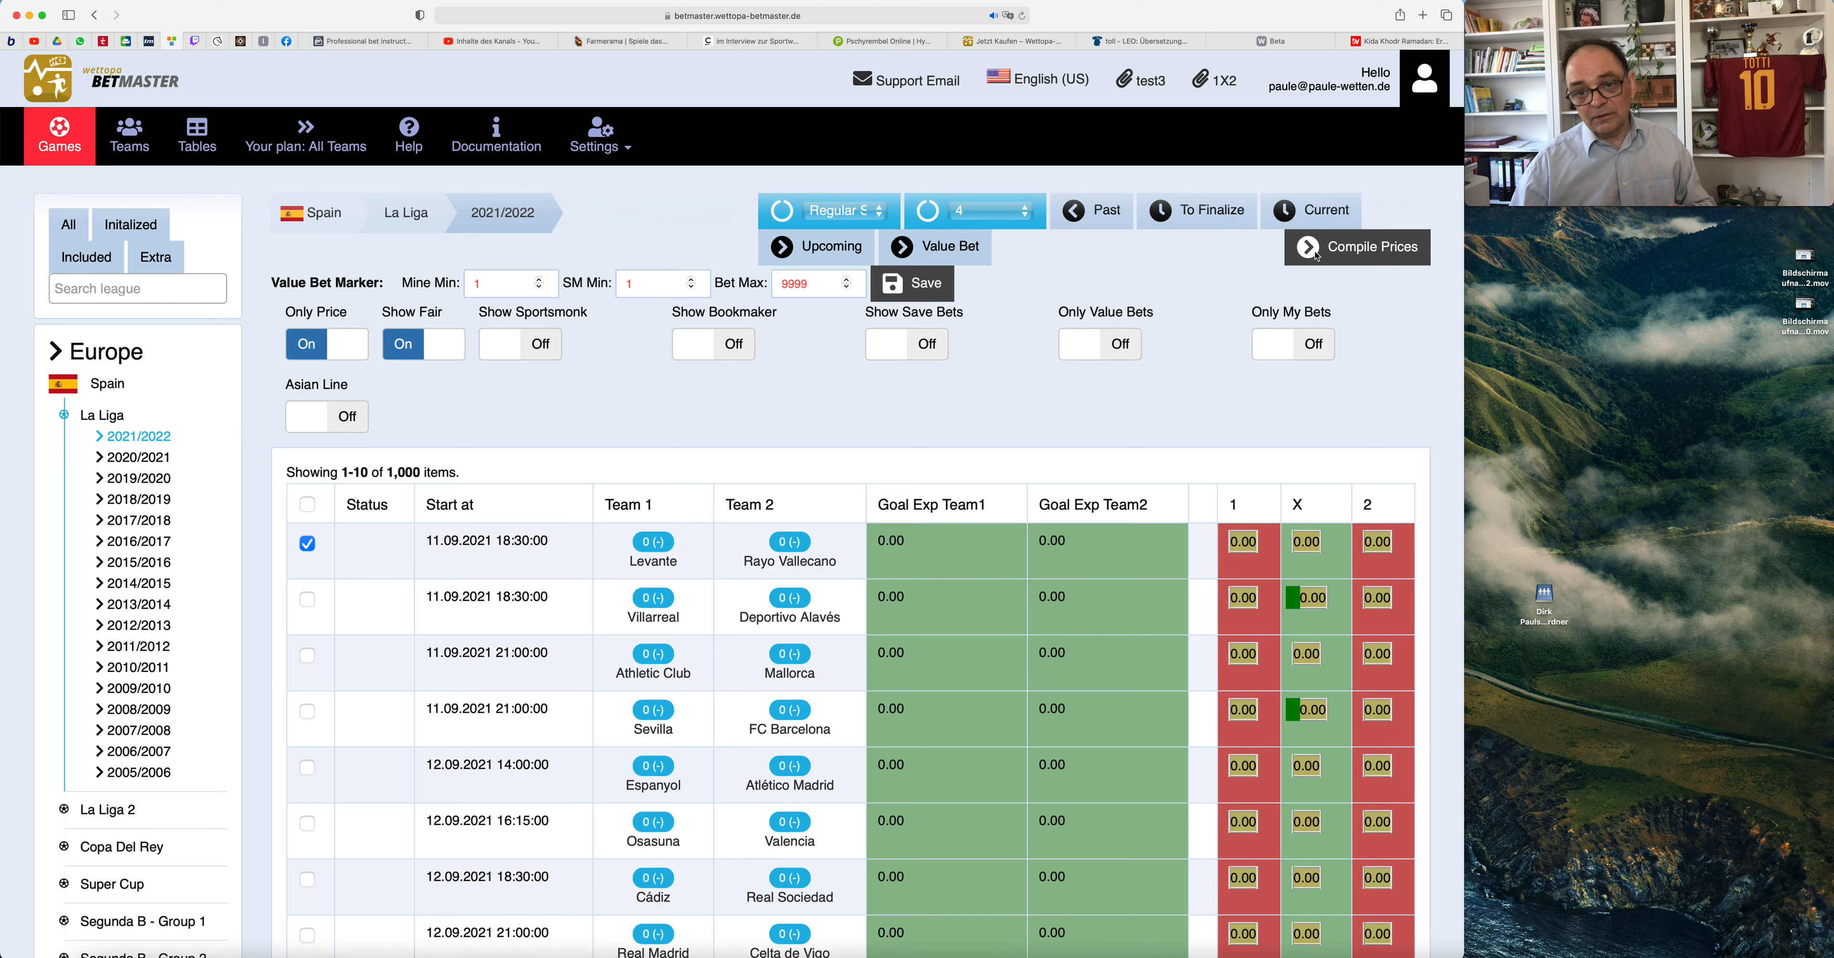
click(1337, 250)
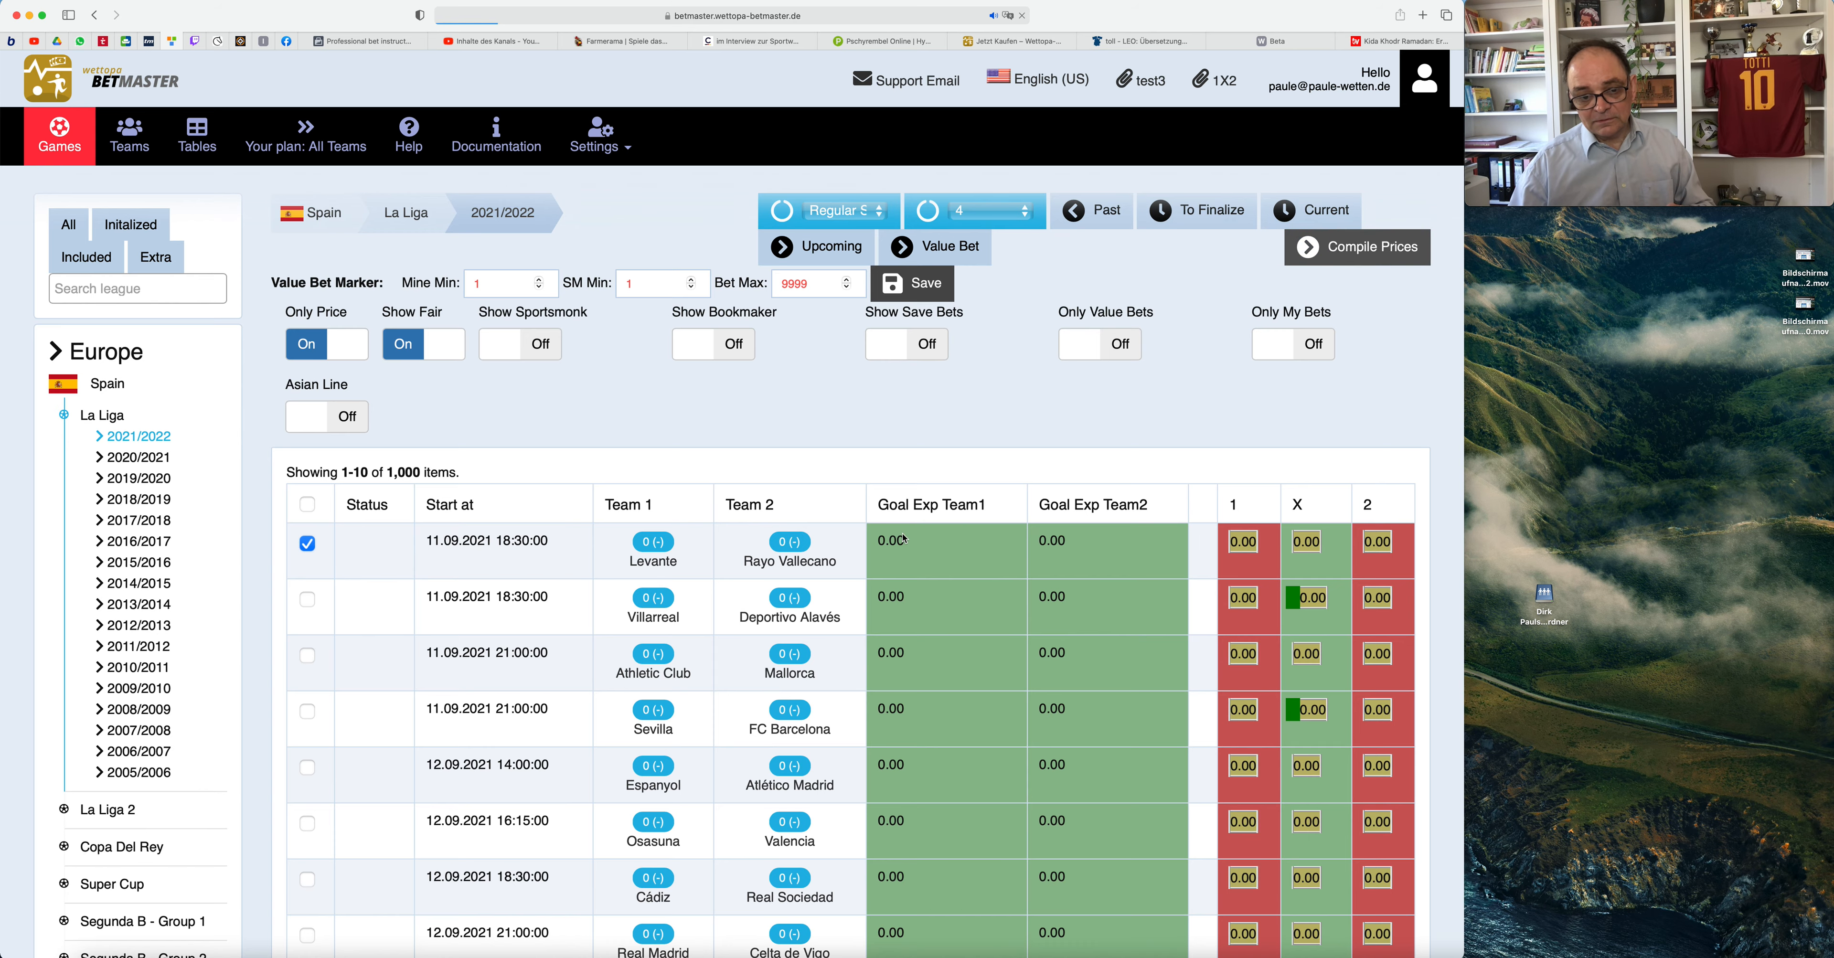
click(307, 544)
click(1368, 257)
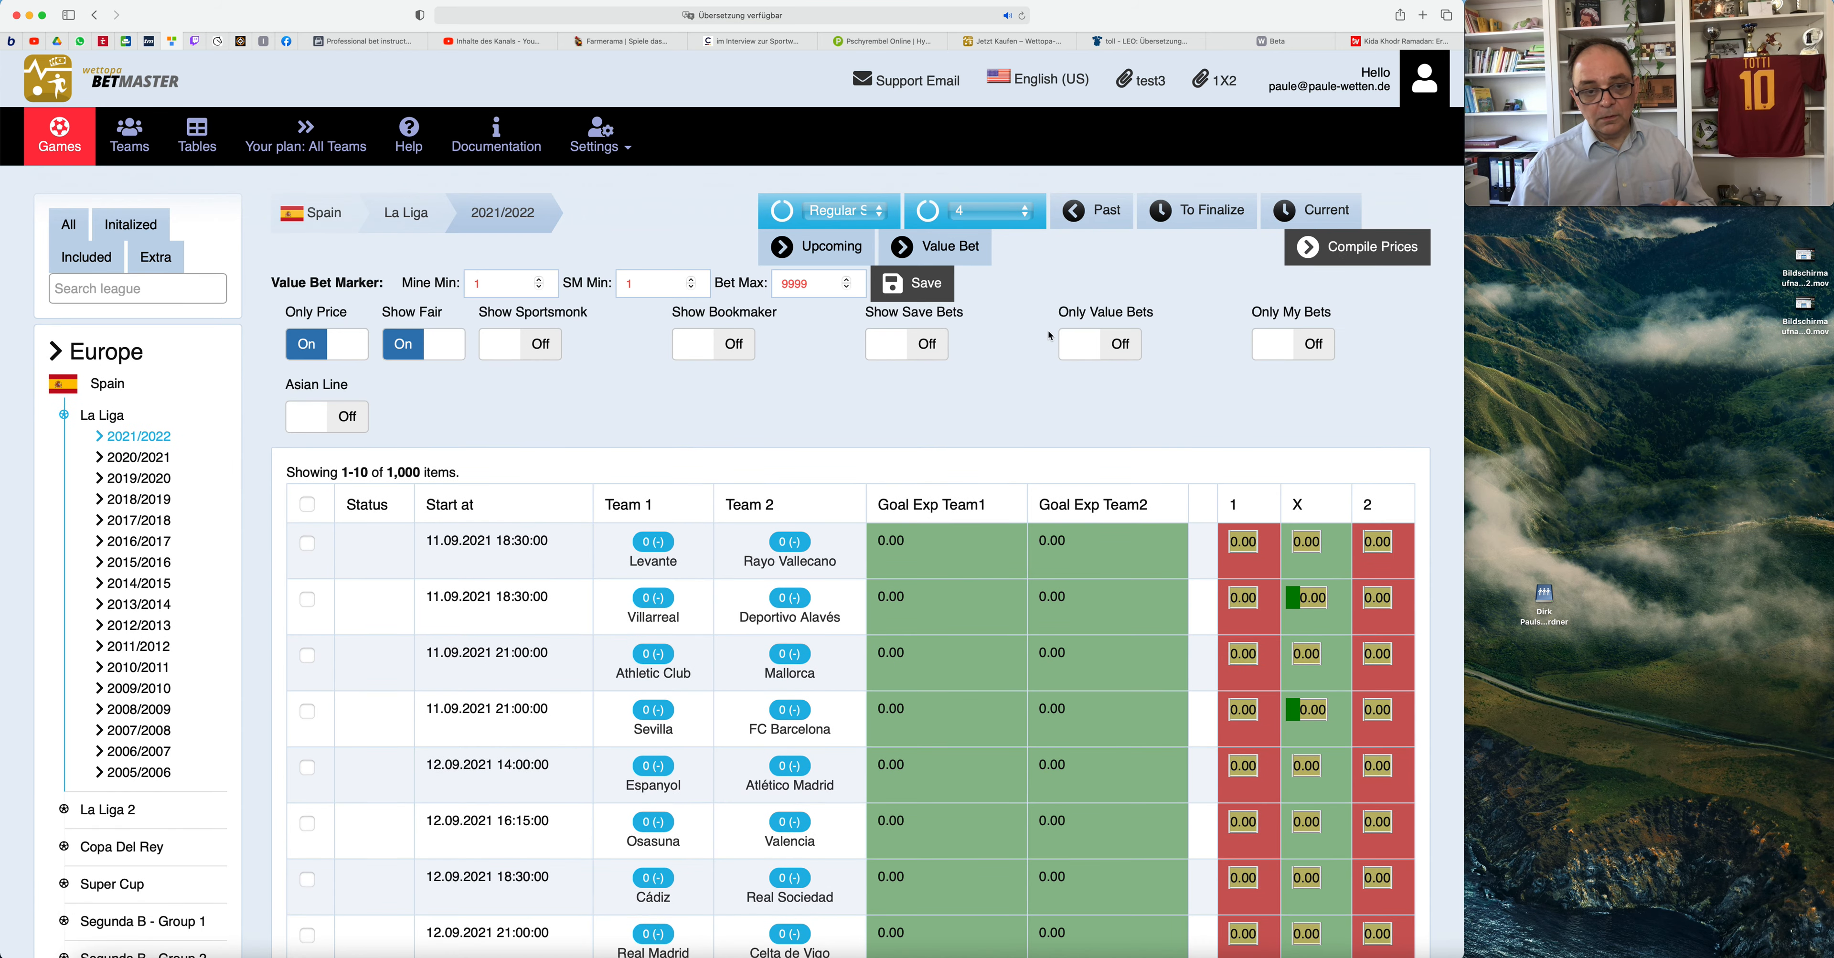
Select all listed La Liga games and compile their prices
click(306, 505)
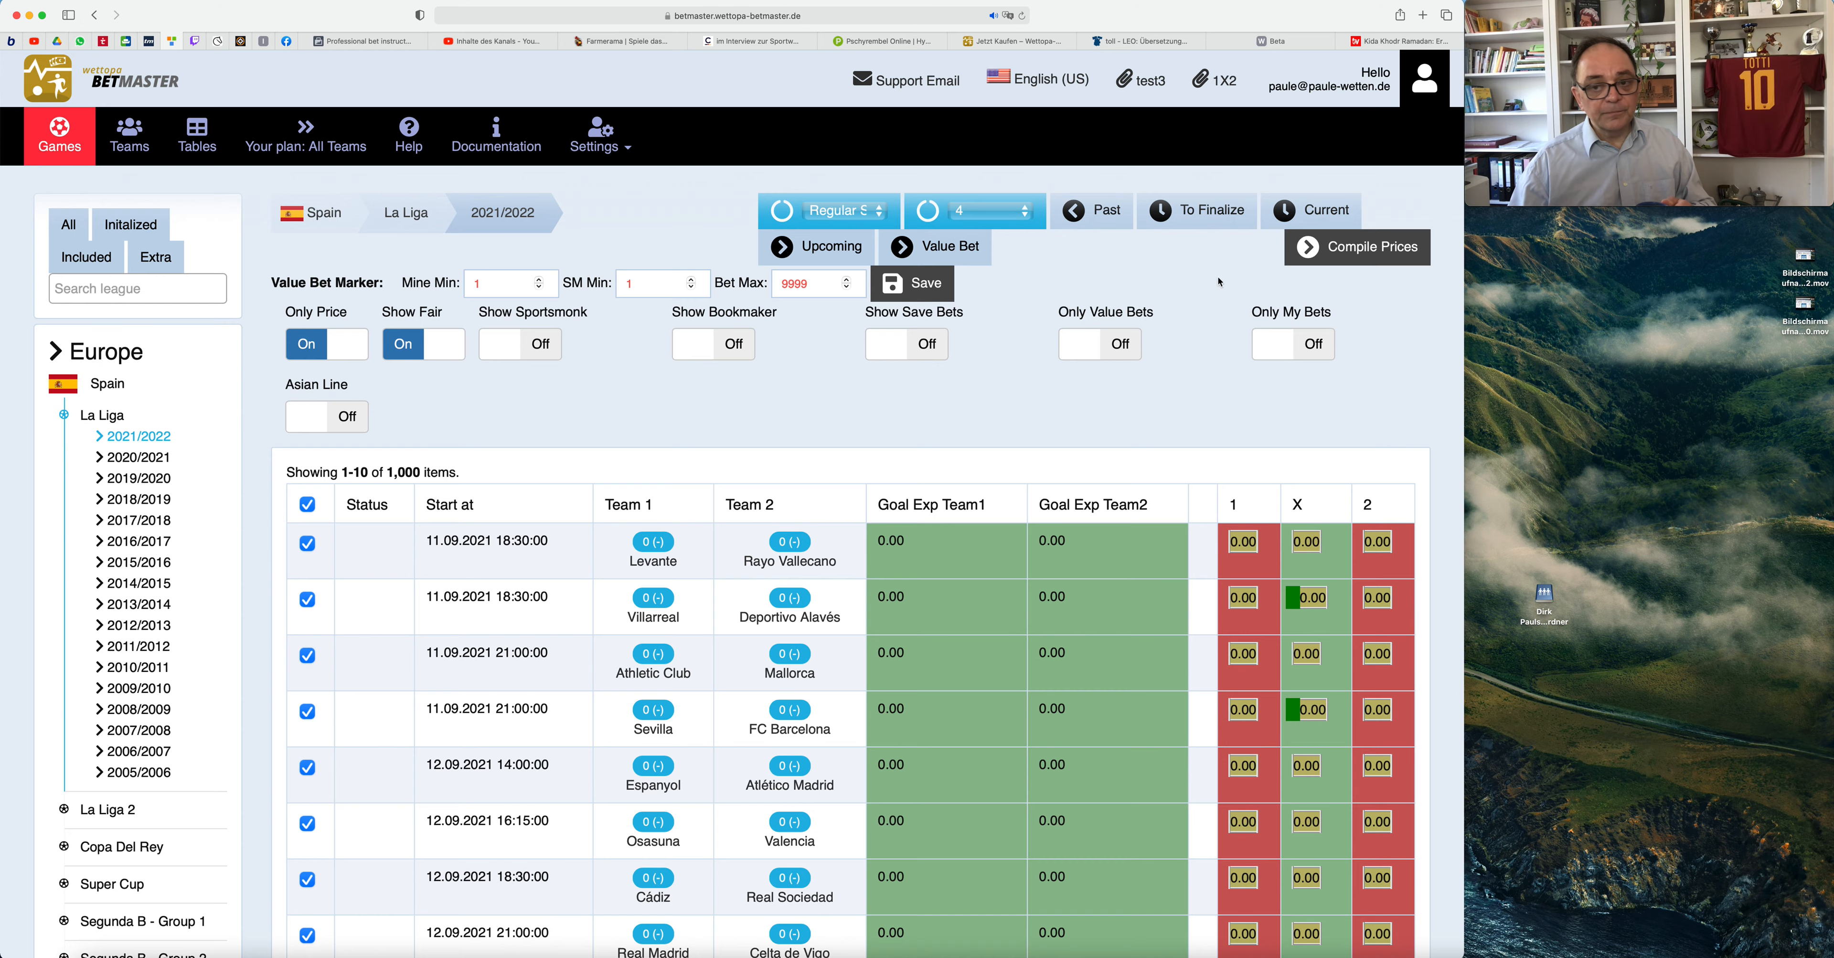
click(1342, 258)
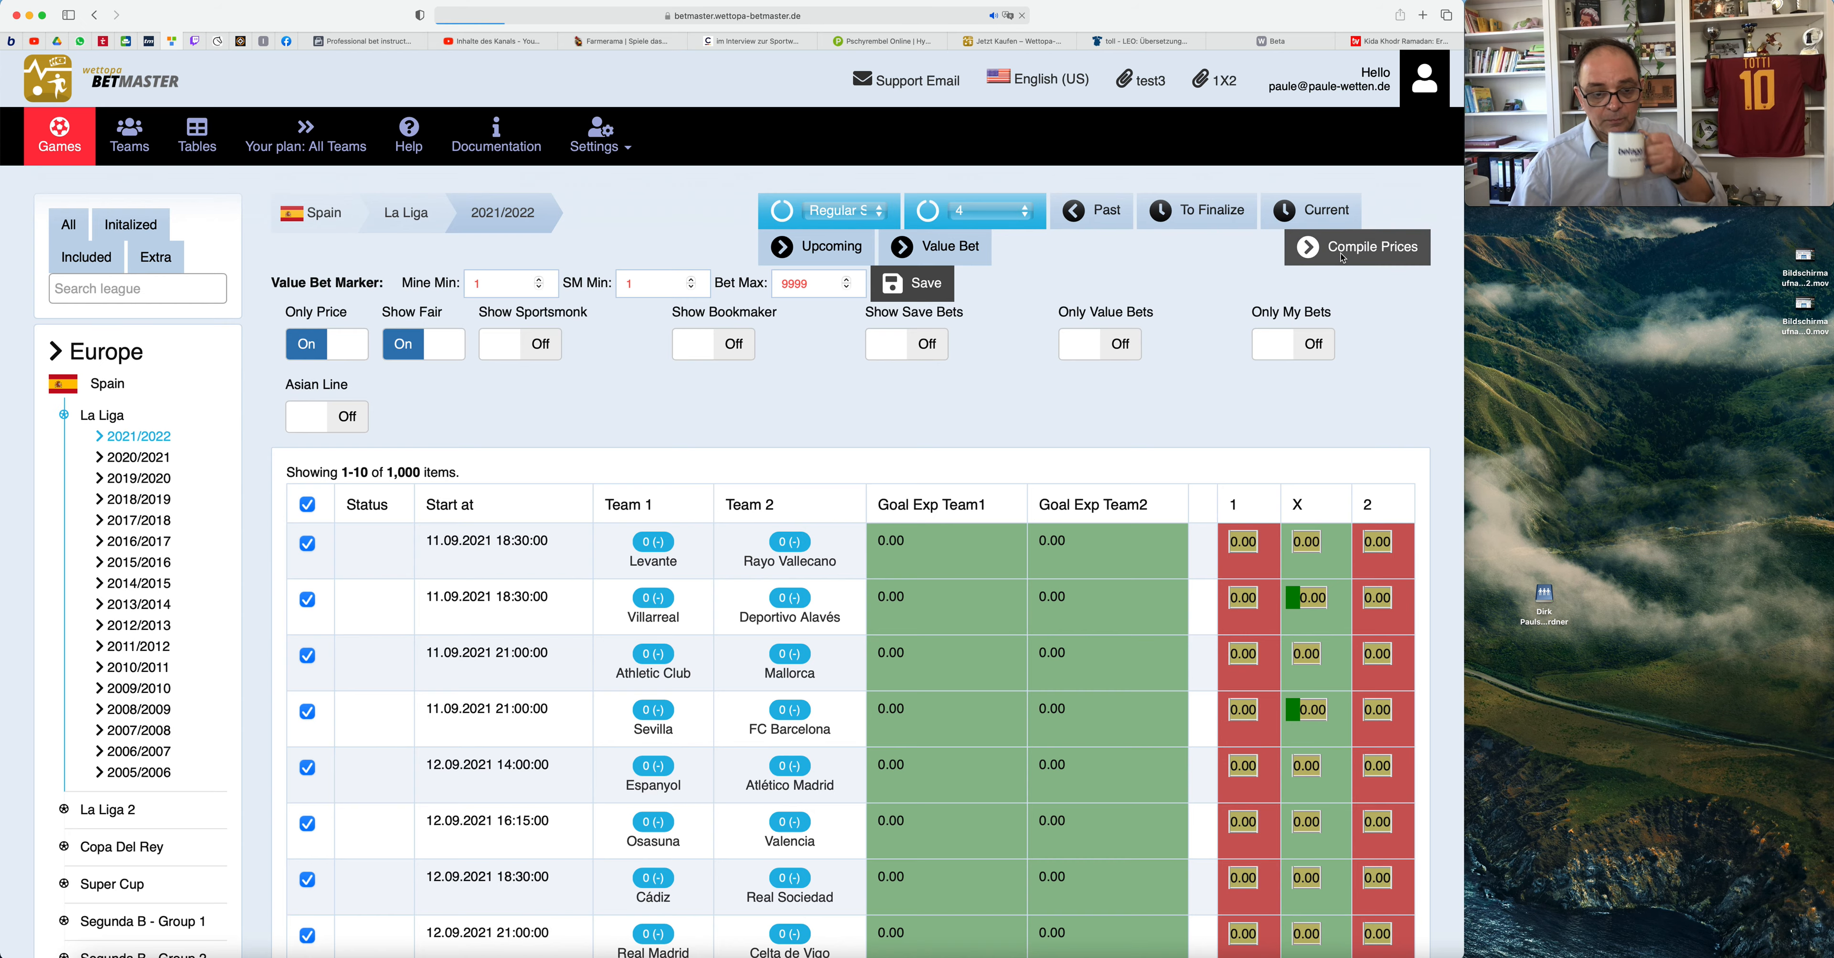